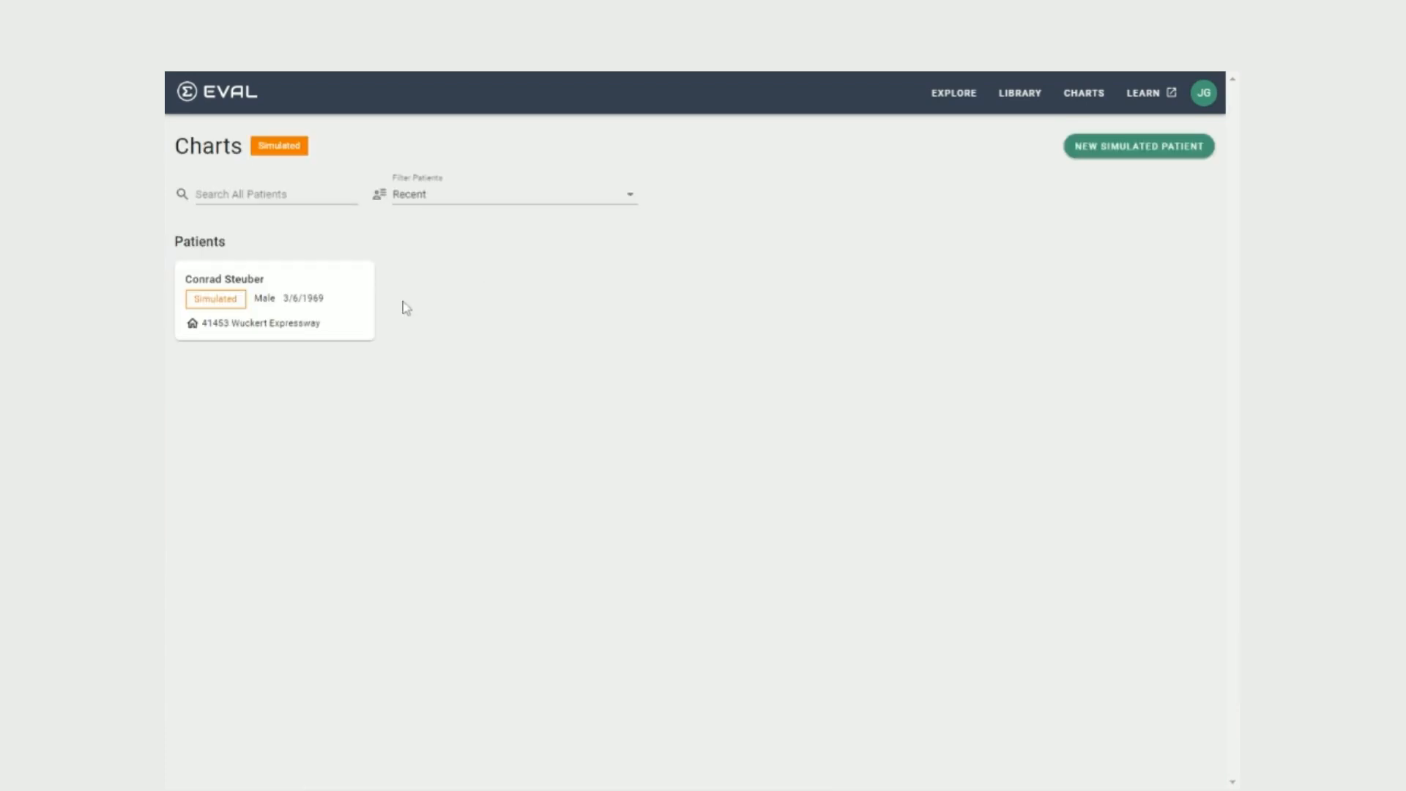
- Open the simulated patient's chart
click(292, 306)
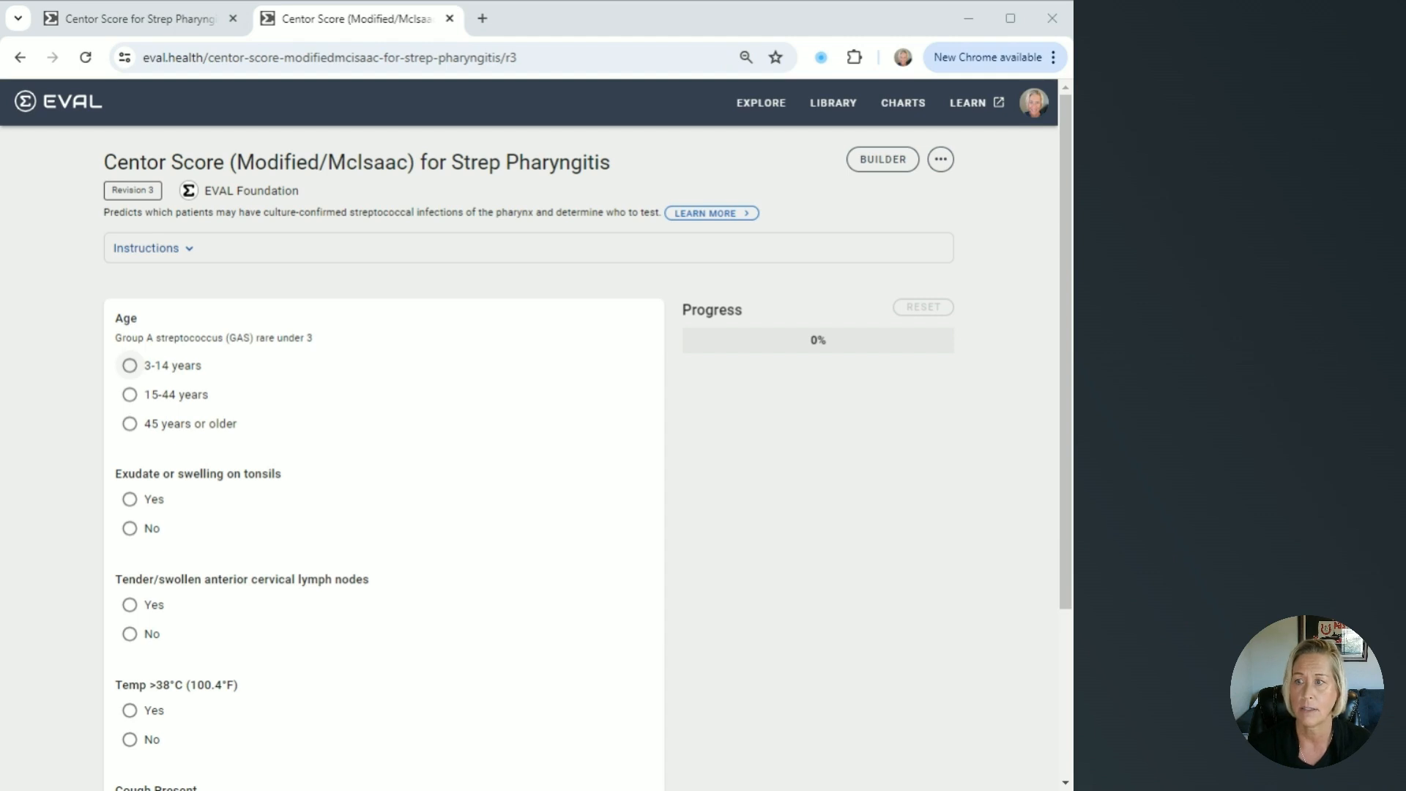
- Look through the Centor Score (Modified/McIsaac) calculator and reset its answers
scroll(290, 407, down, 1)
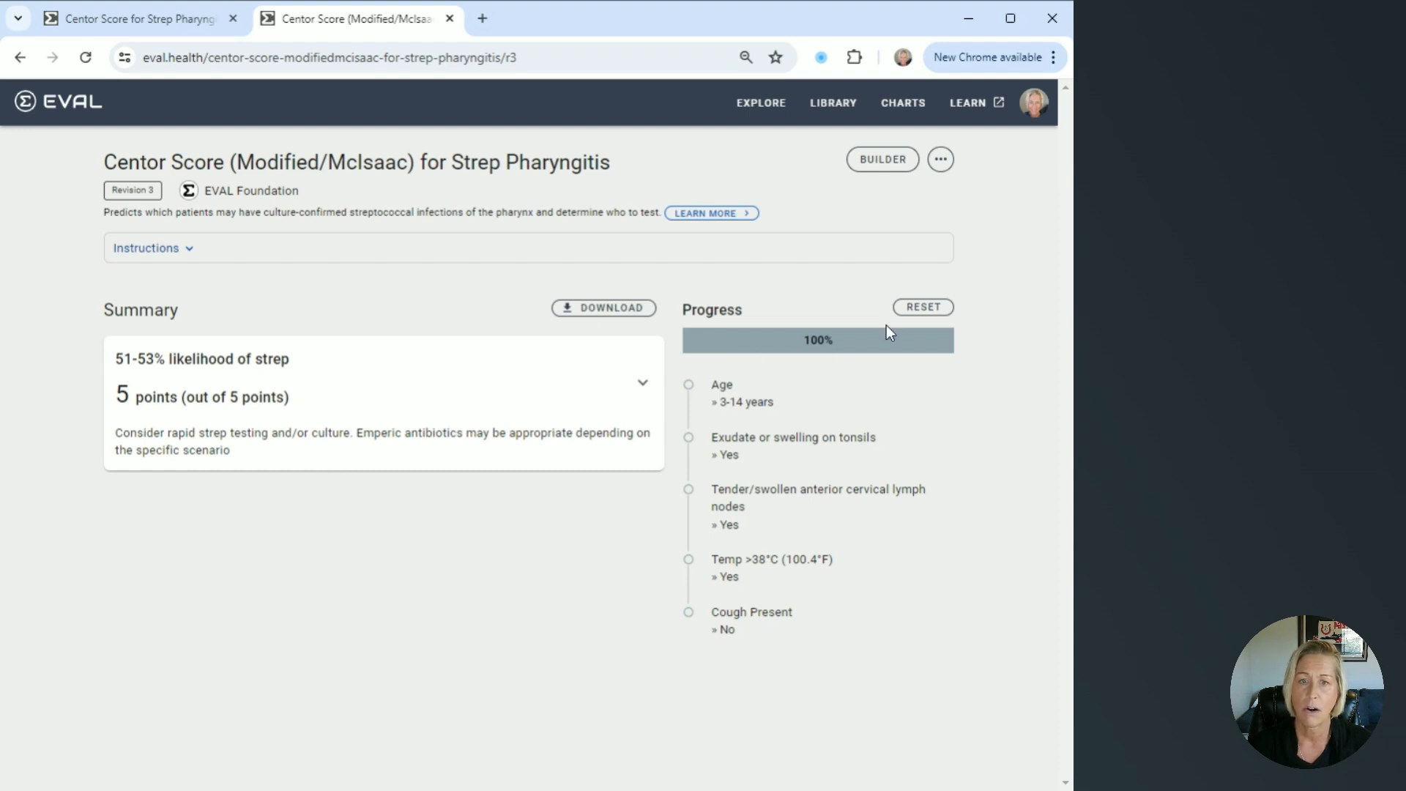
click(921, 308)
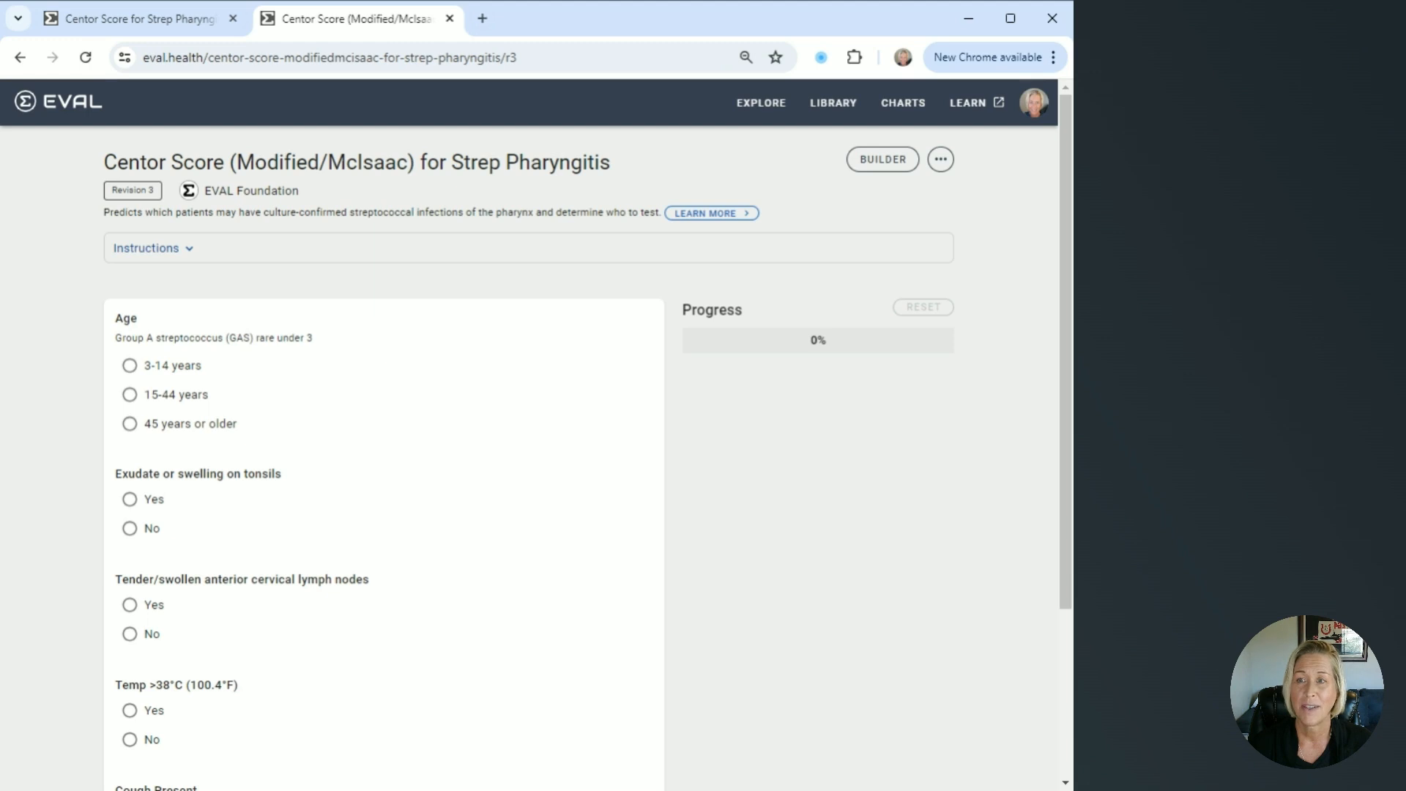
- In the Centor Score for Strep Pharyngitis draft, add a One Choice question titled "Age" with vertically aligned choices
click(141, 32)
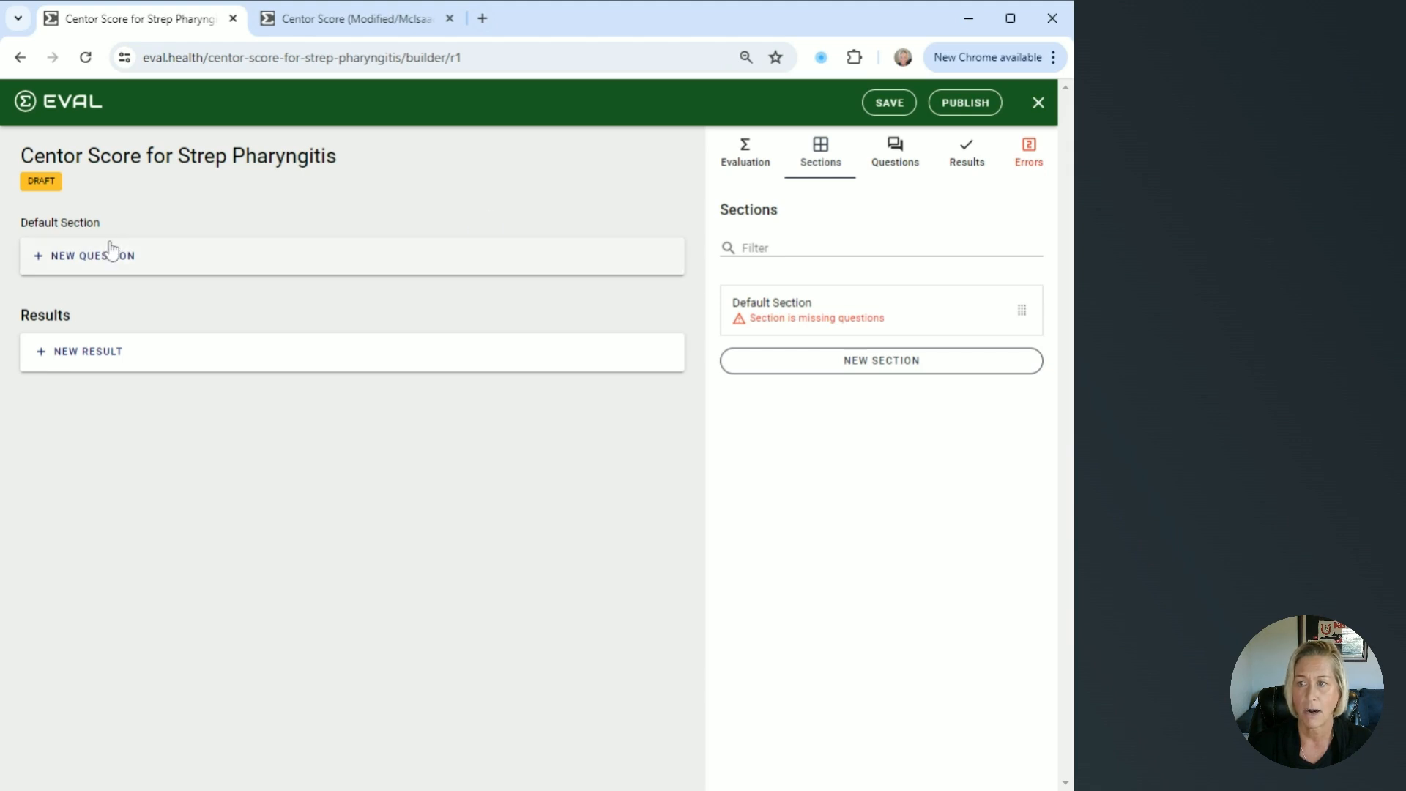
click(104, 270)
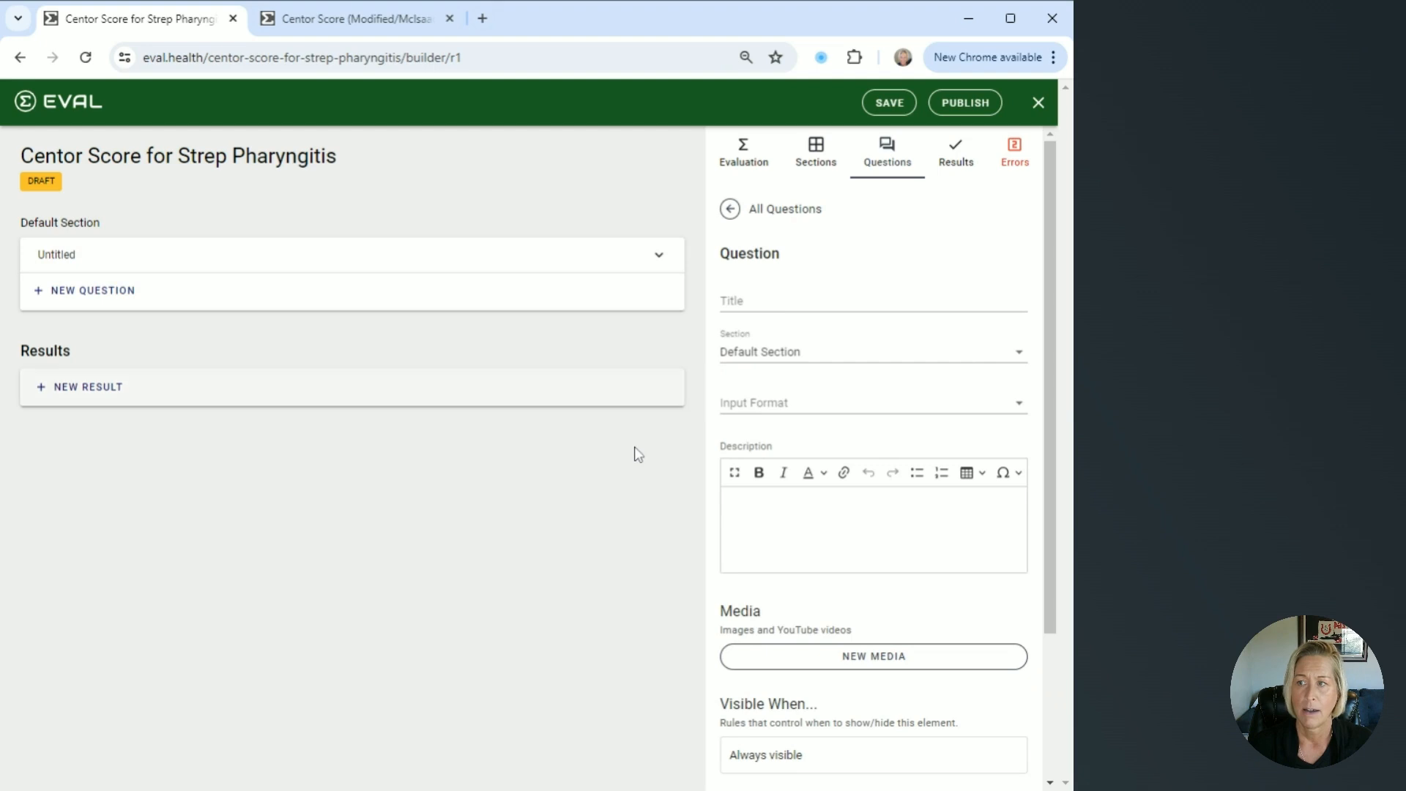
click(806, 302)
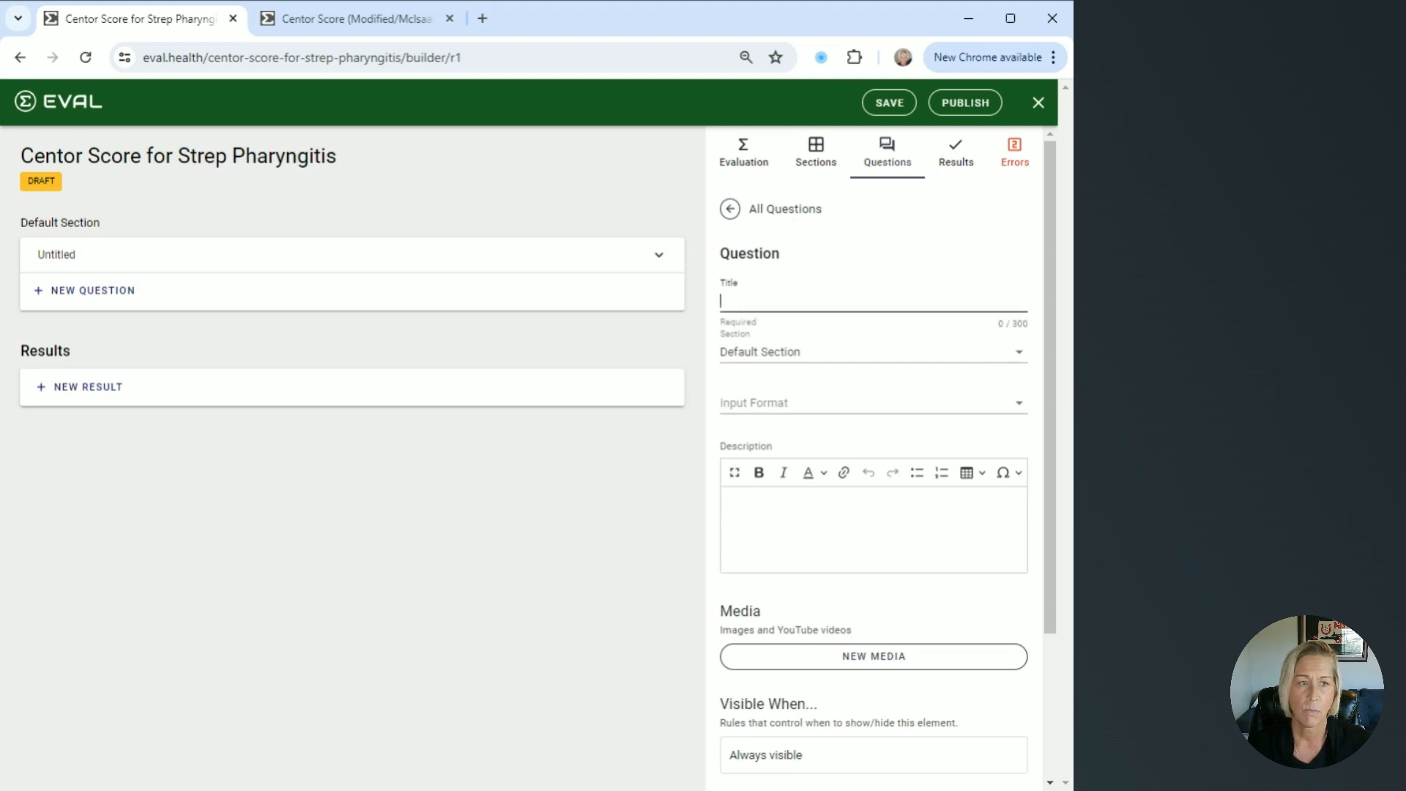
text(Age)
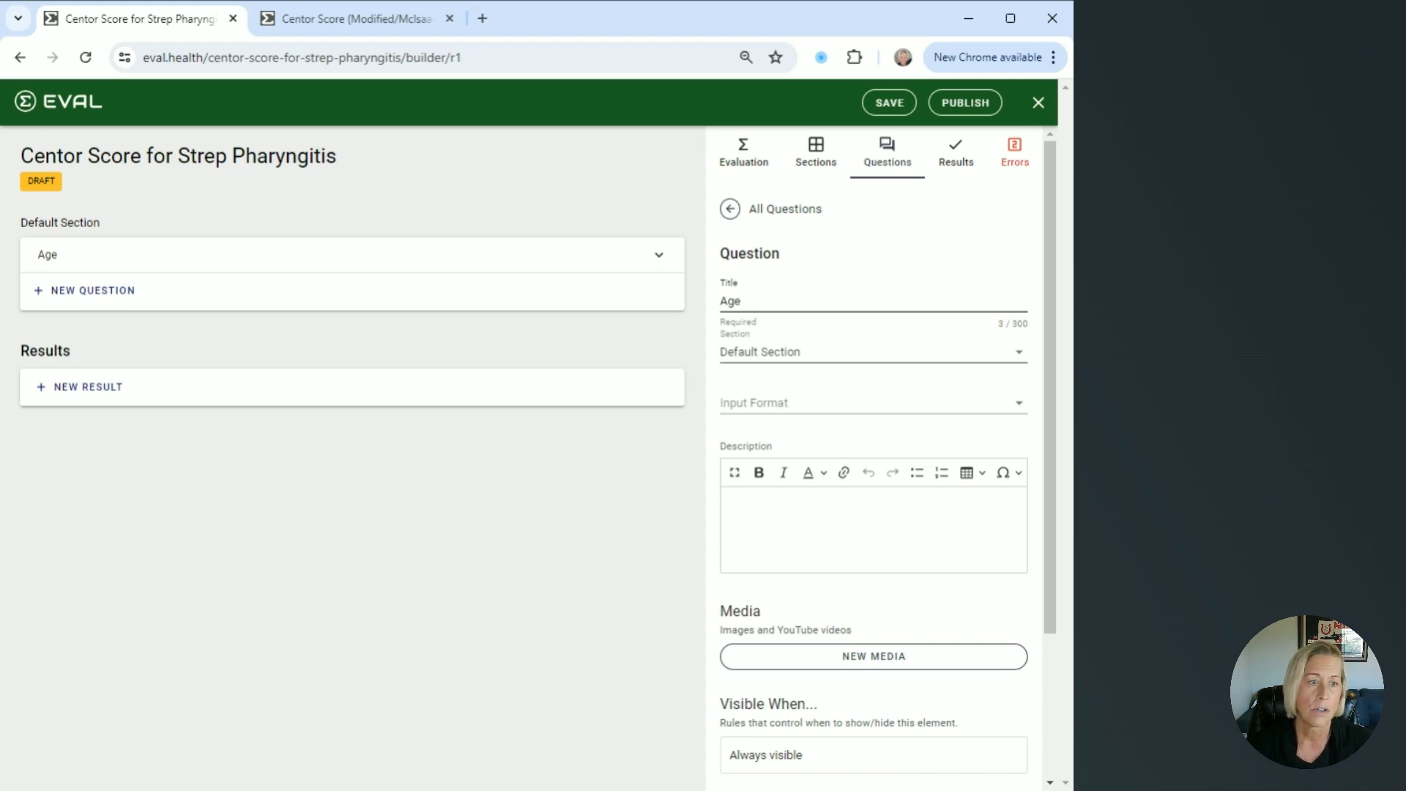
click(769, 413)
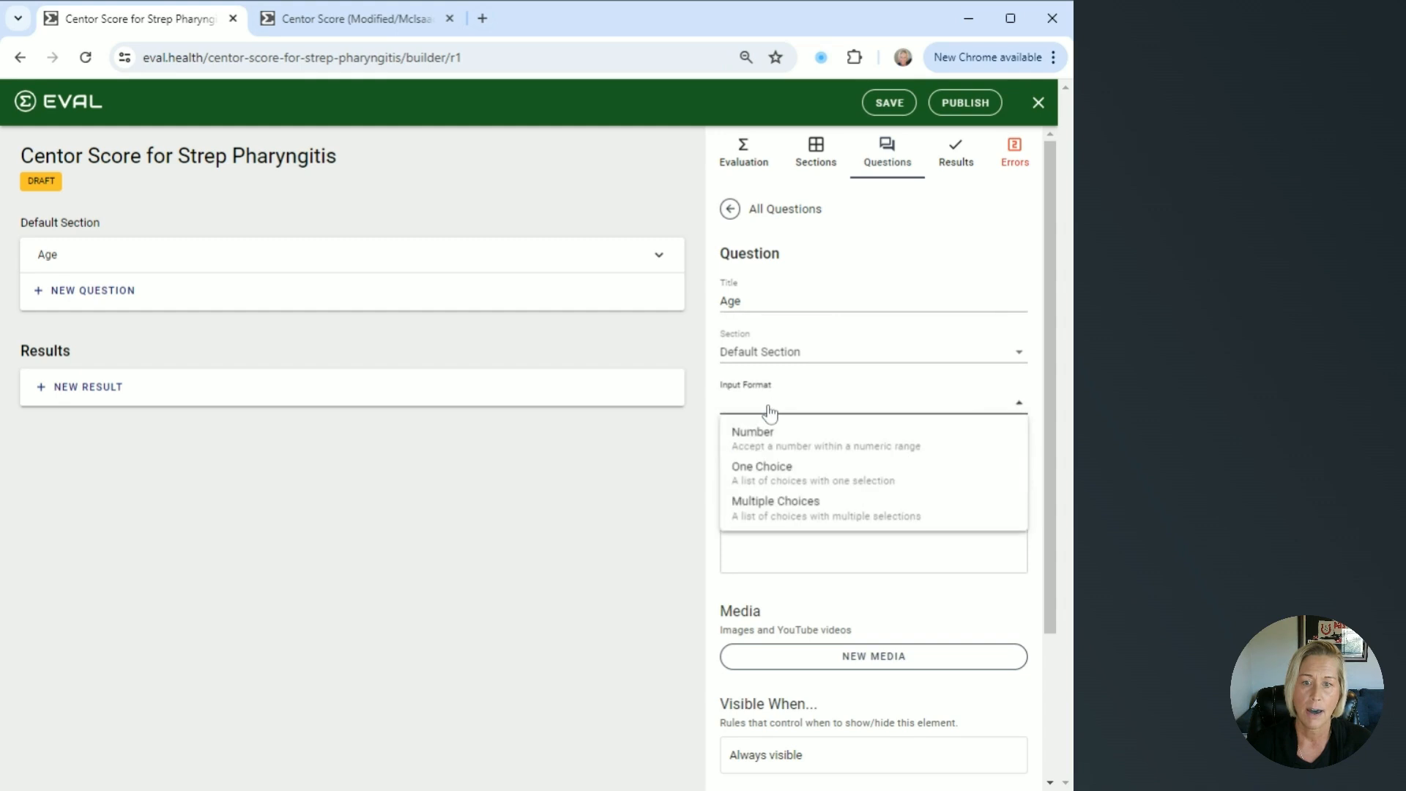
click(763, 486)
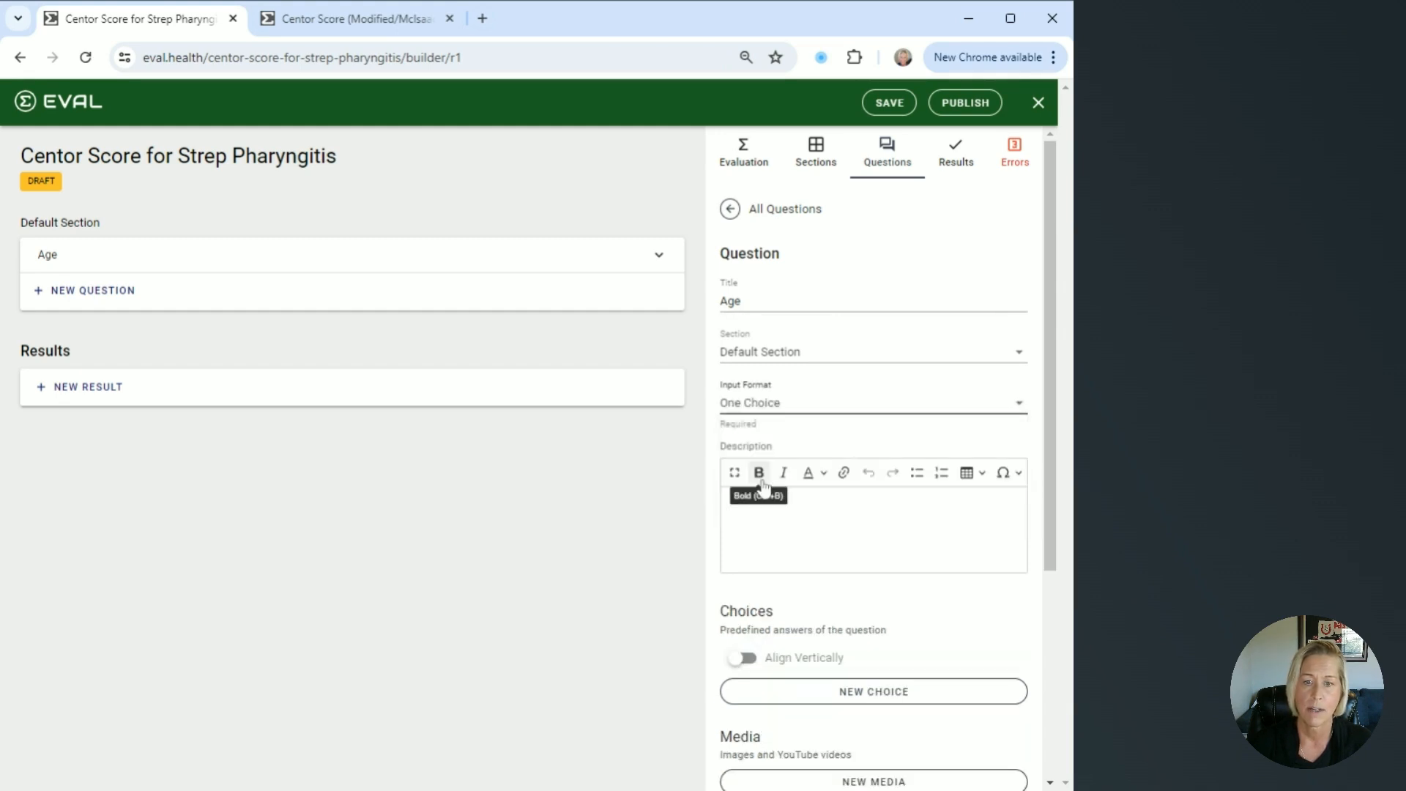
click(744, 658)
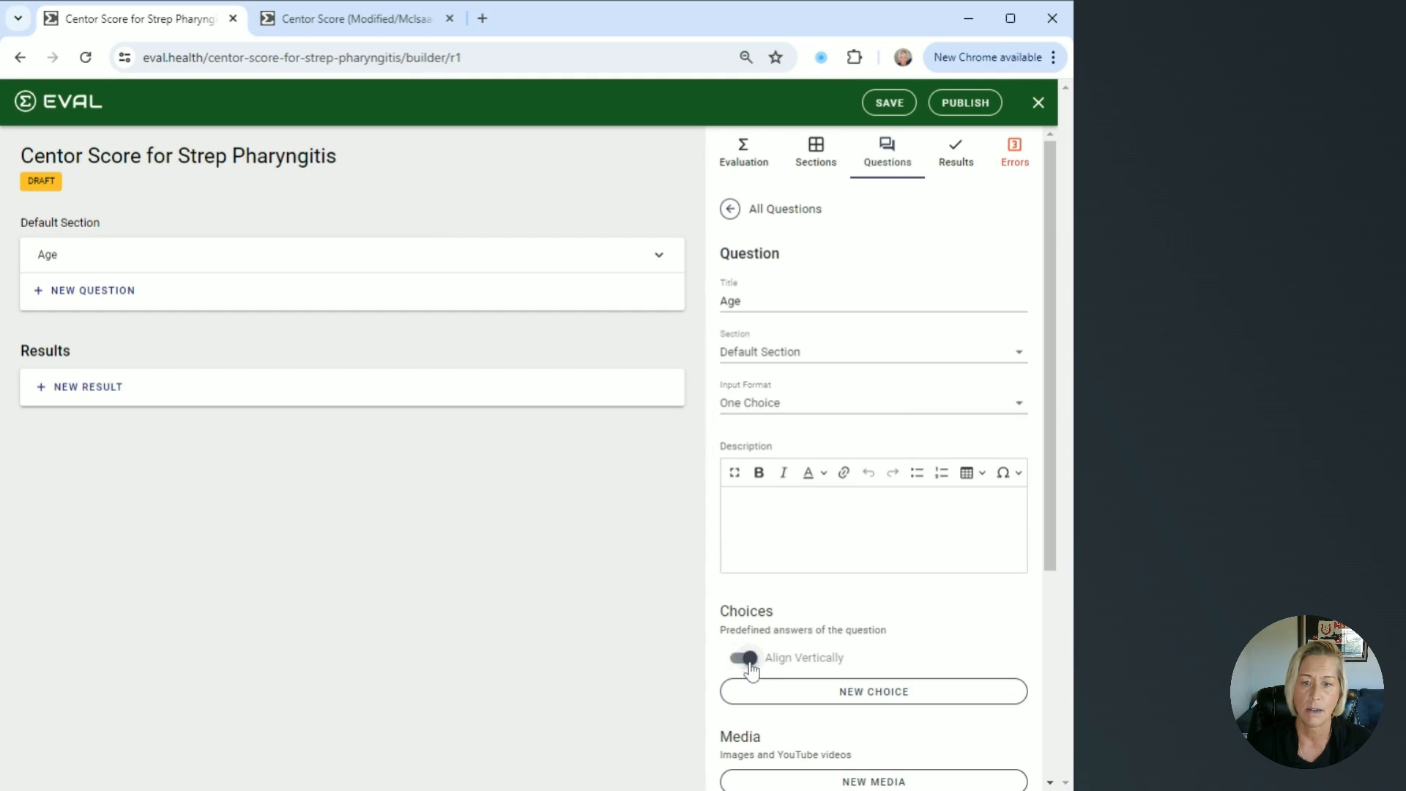
- Add the choice "3-14 years" with formula value 1 to the Age question
scroll(751, 668, down, 3)
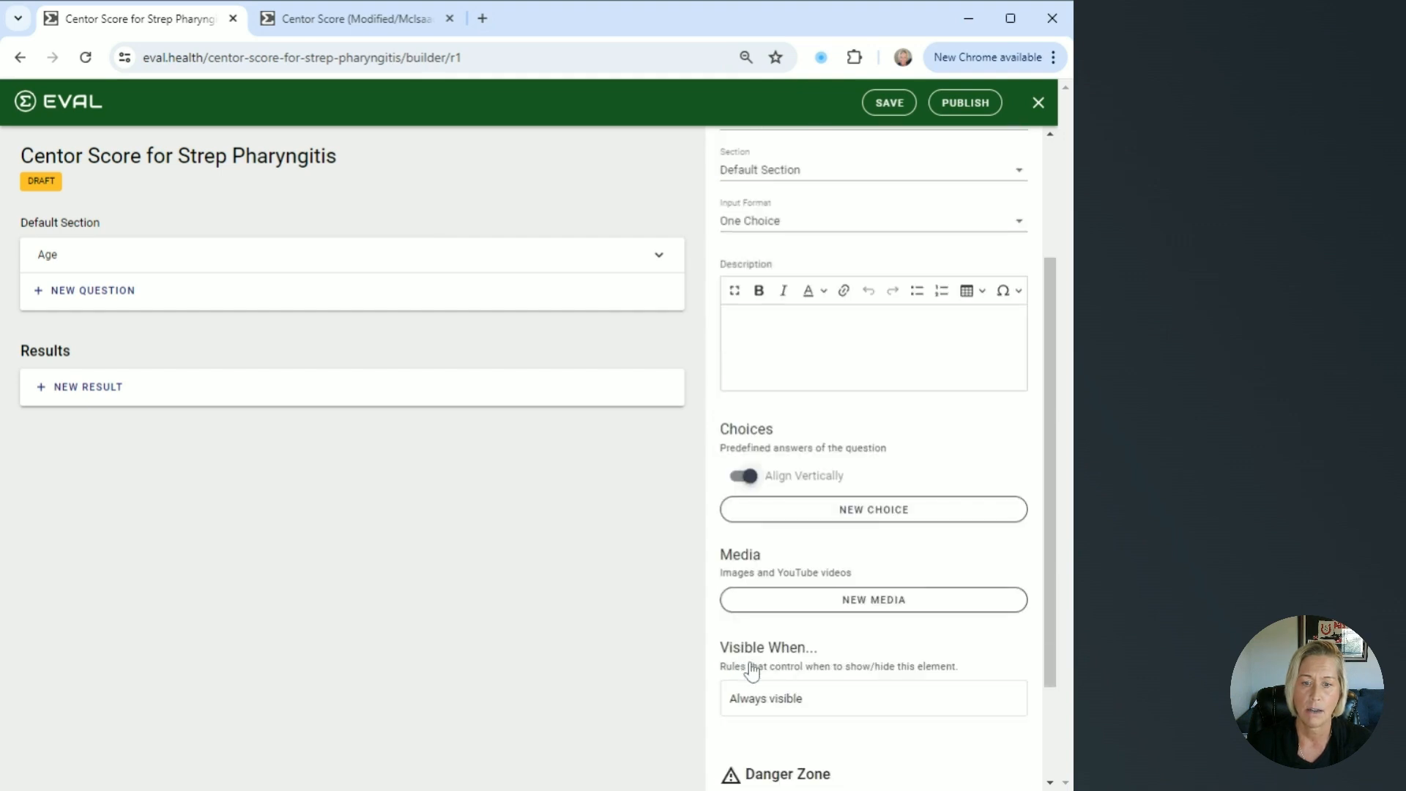
click(859, 516)
click(804, 322)
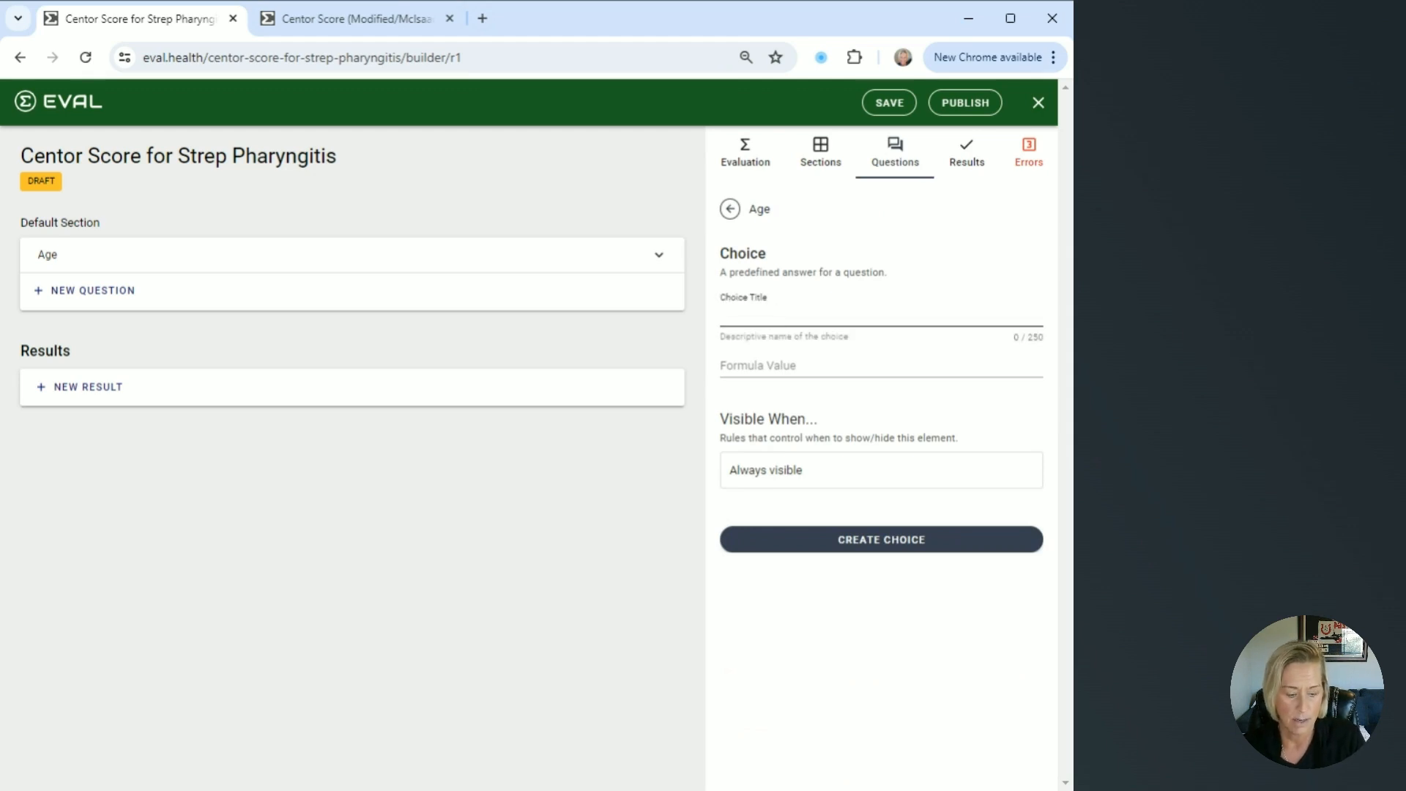
text(3-)
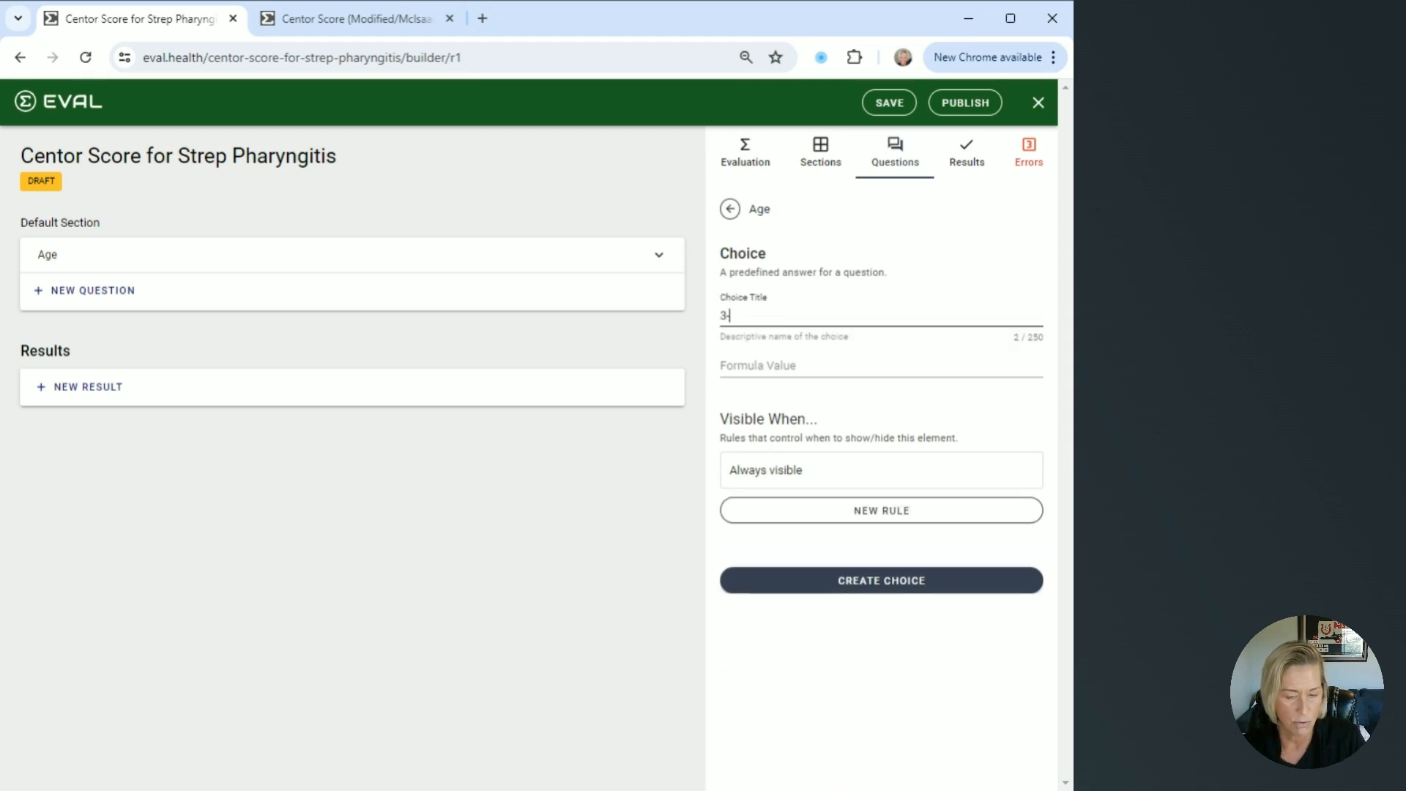
text(14 years)
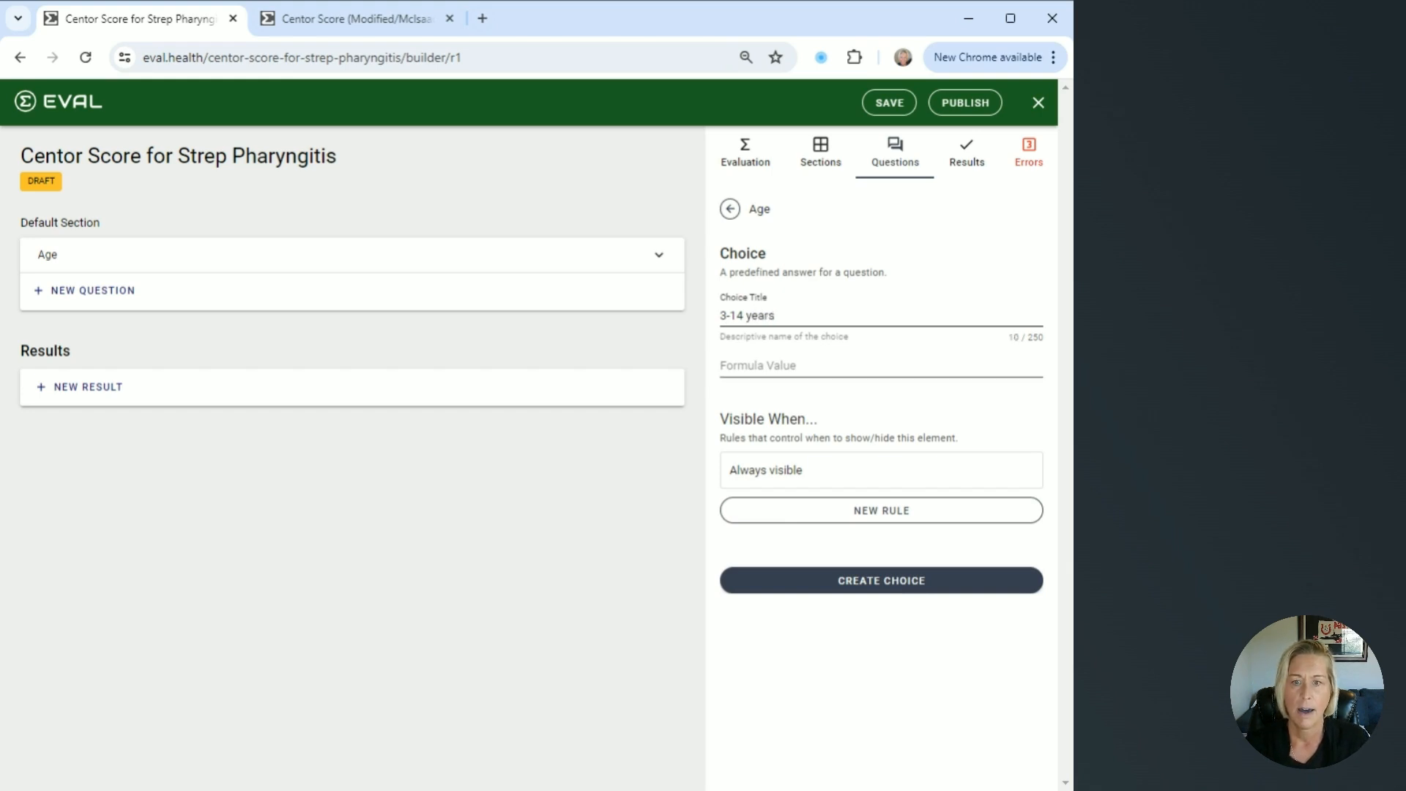
click(758, 366)
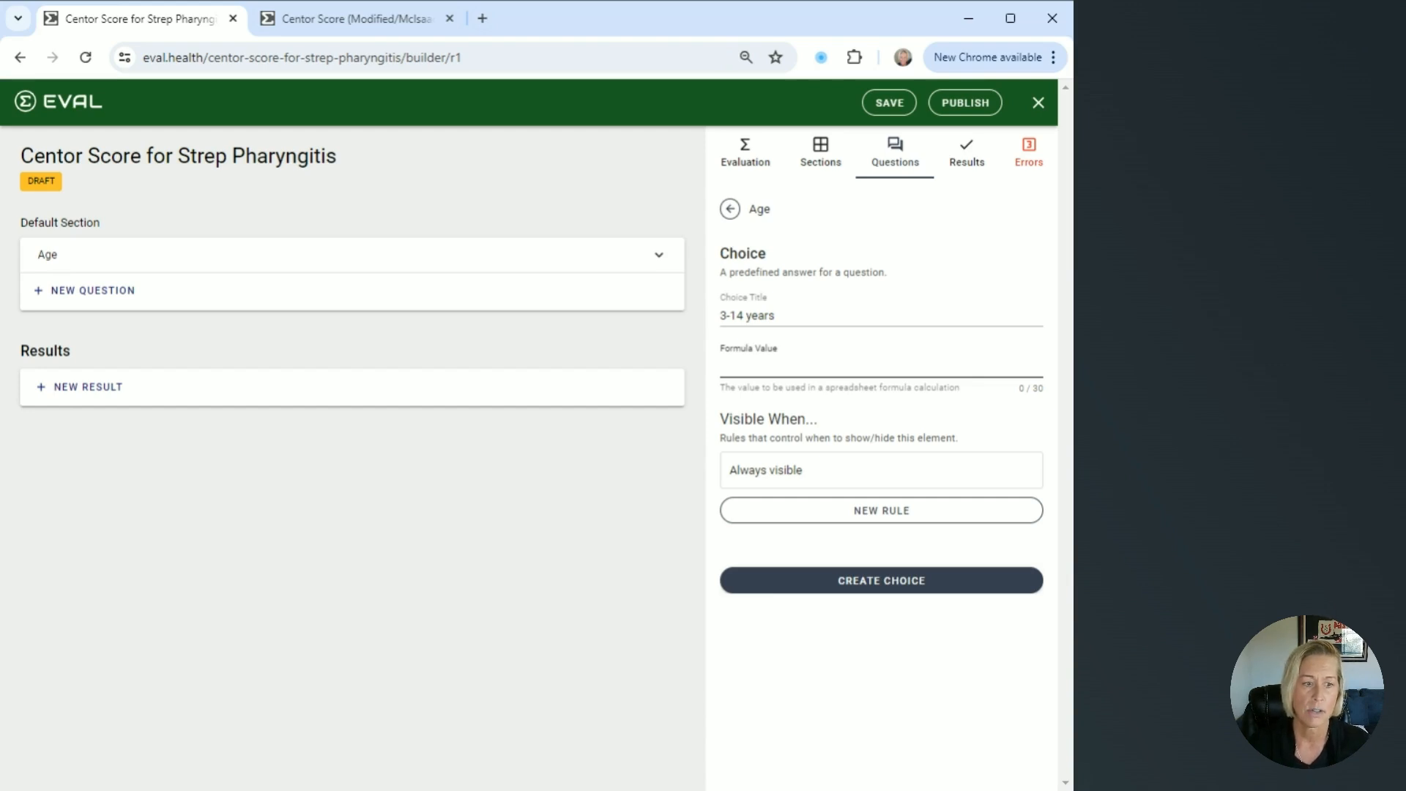
click(891, 591)
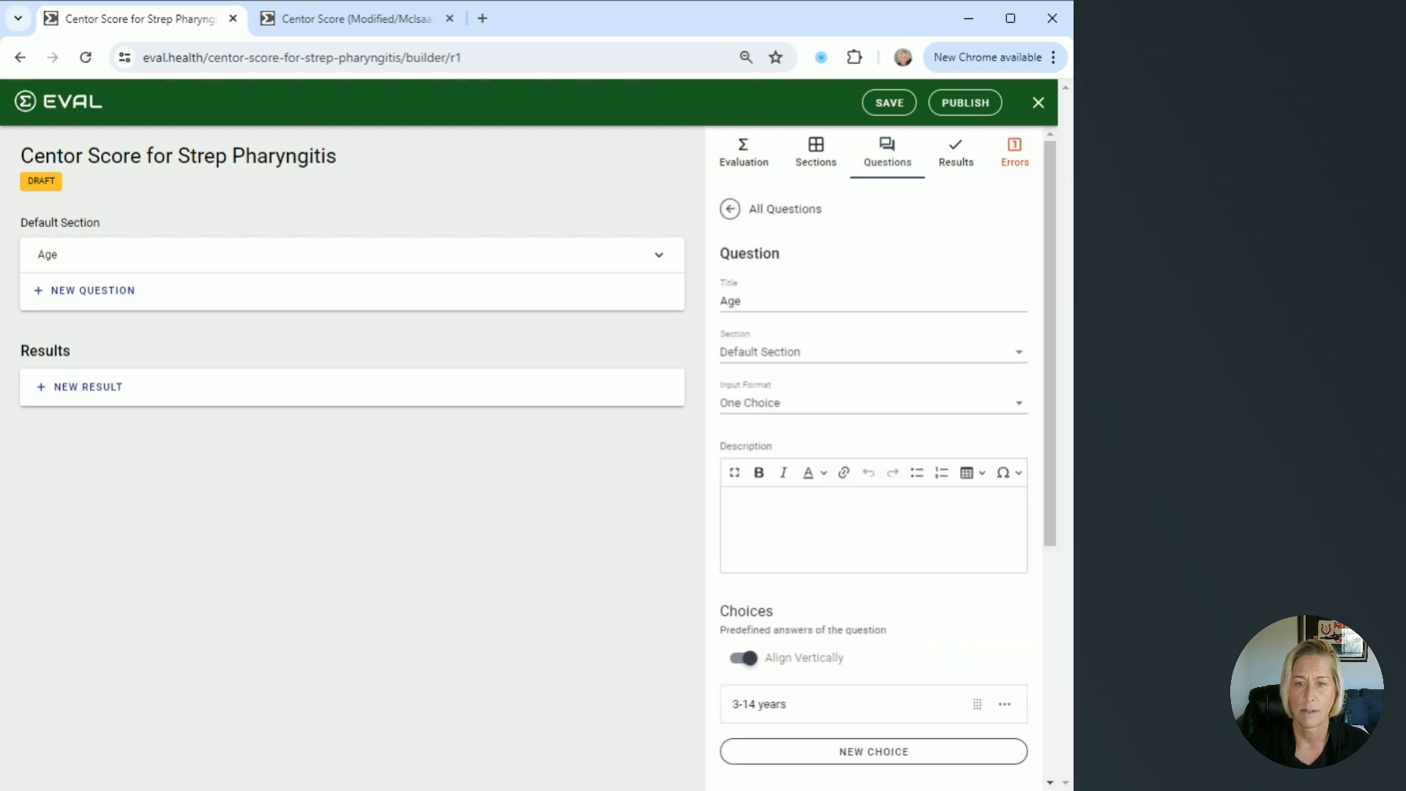
- Add the choice "15-44 years" with formula value 0 to the Age question
scroll(881, 590, down, 3)
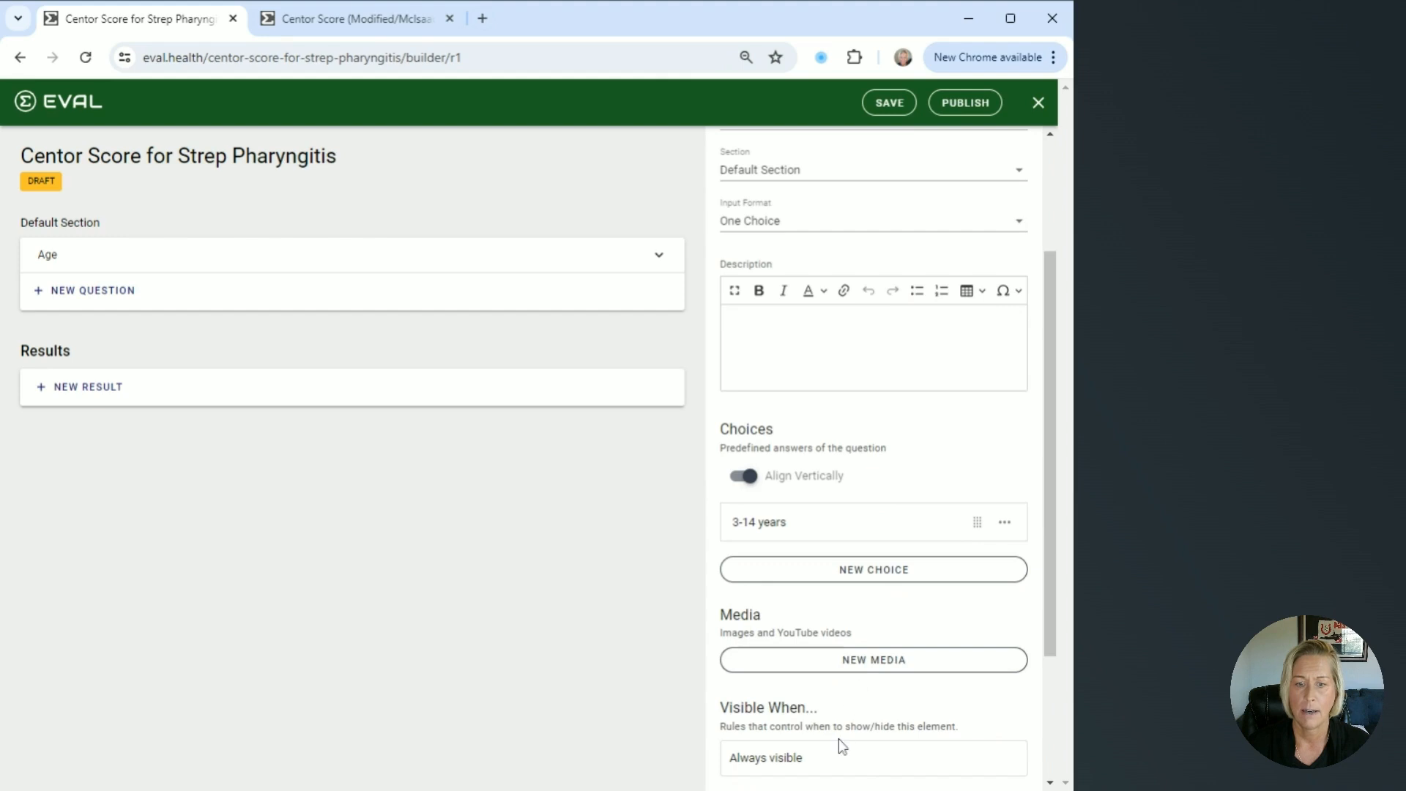
click(880, 570)
text(15-44 yea)
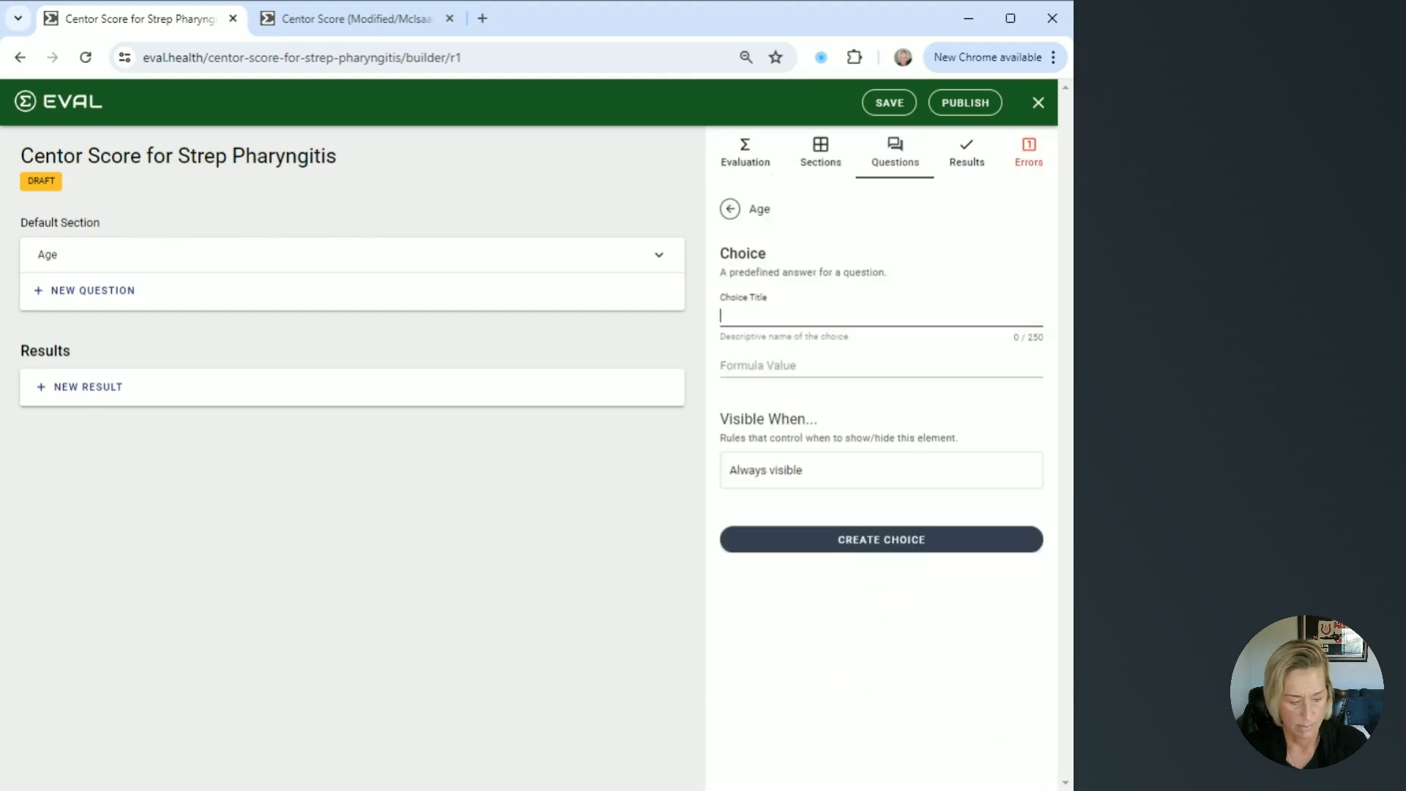
text(rs)
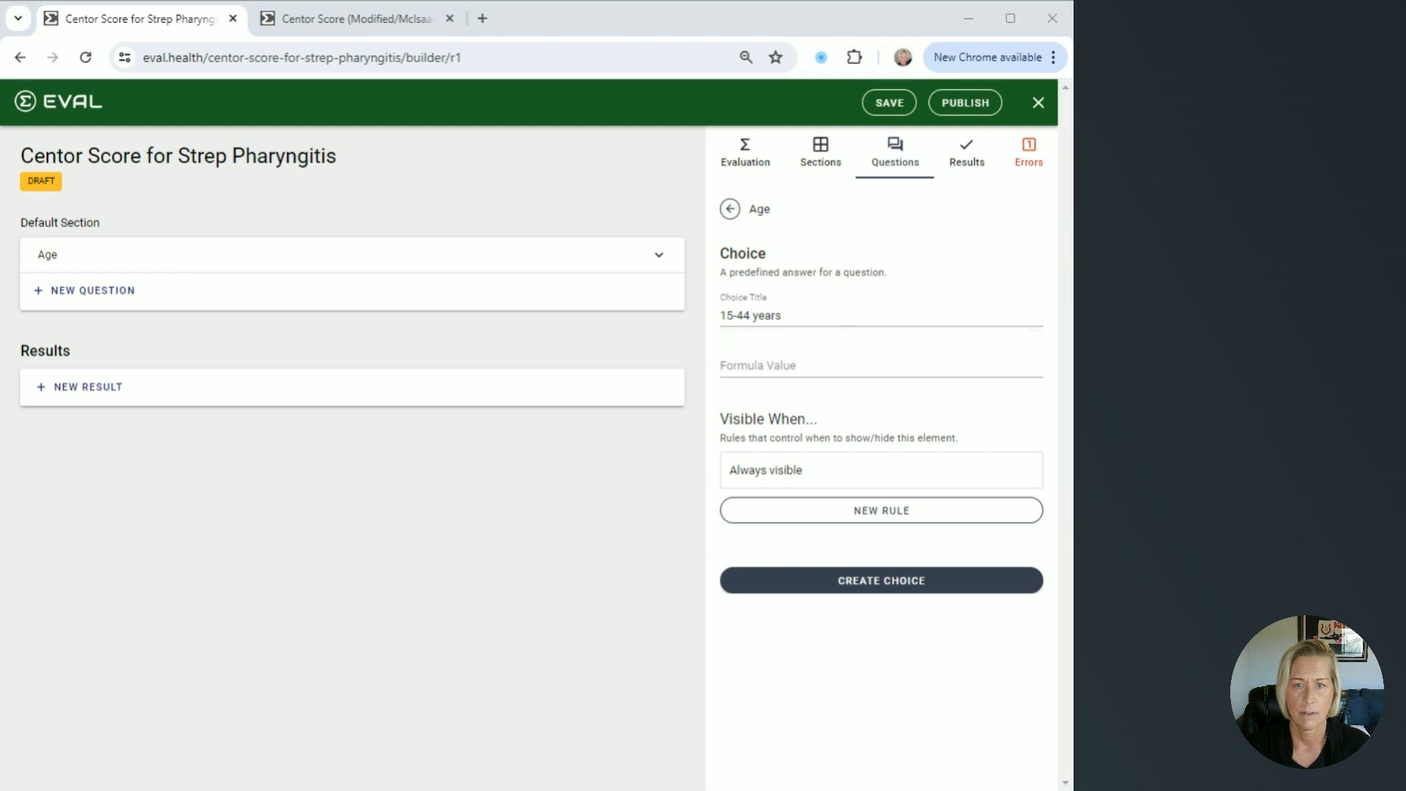
click(881, 366)
text(0)
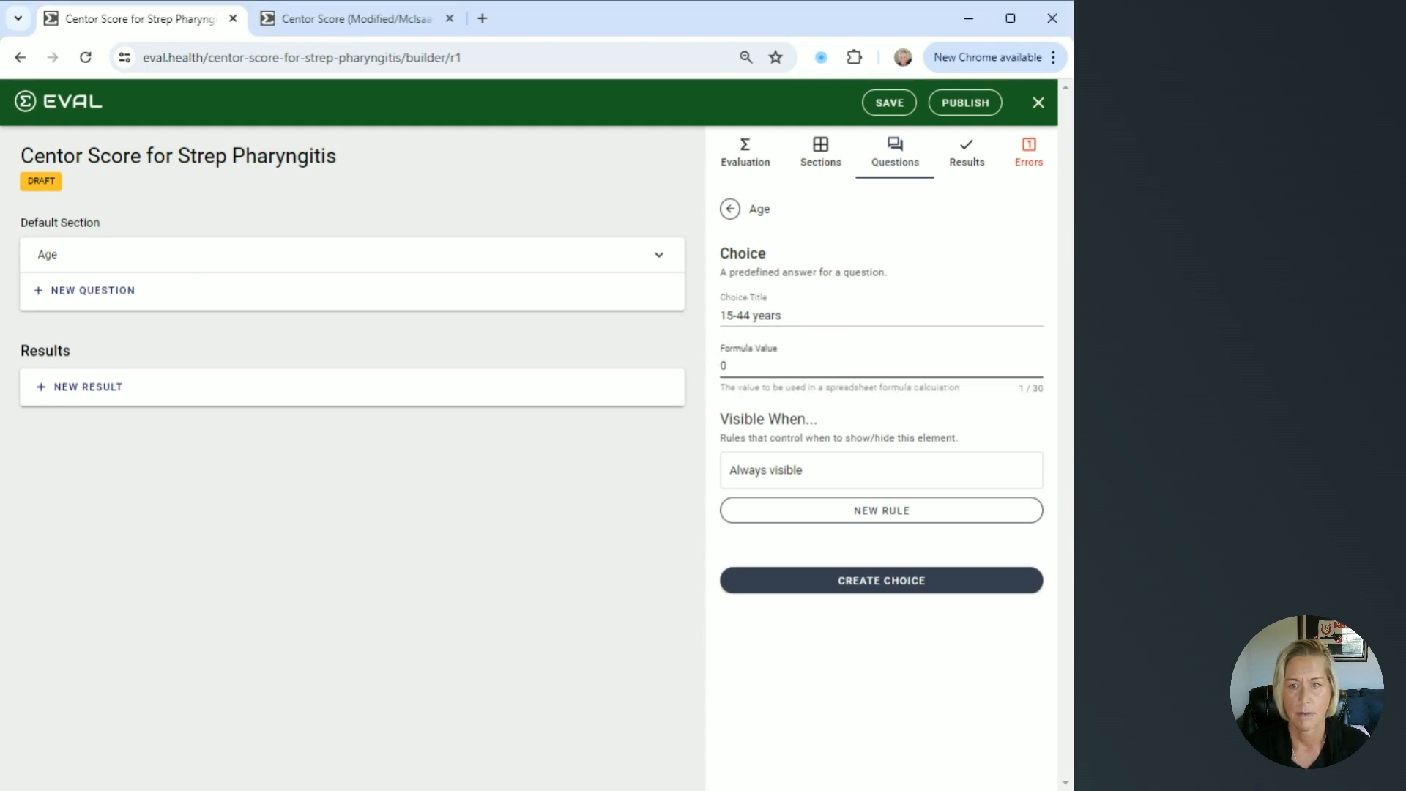
click(842, 582)
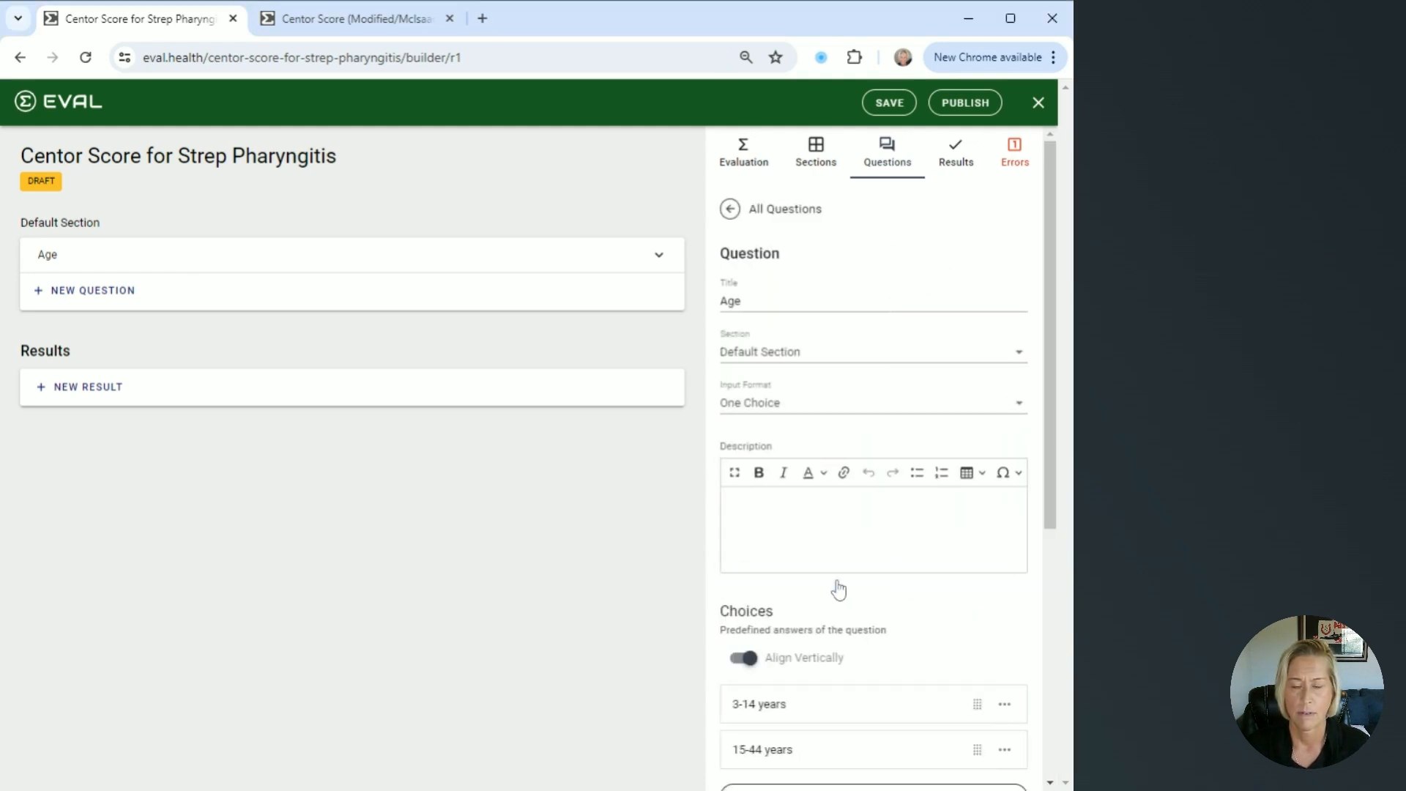
- Add the choice "45 years or older" with formula value -1 and expand the Age question to show its choices
scroll(839, 590, down, 3)
click(827, 613)
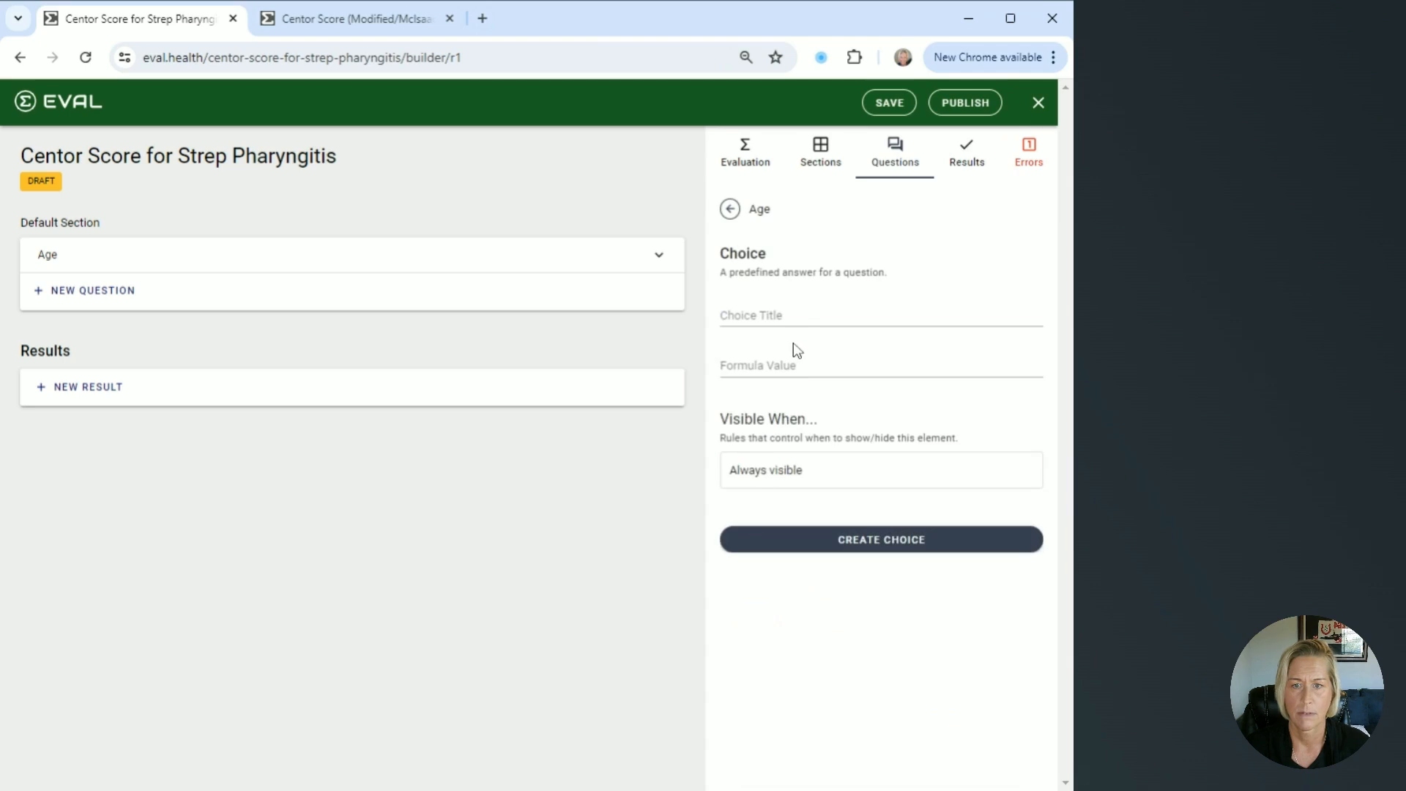
click(808, 316)
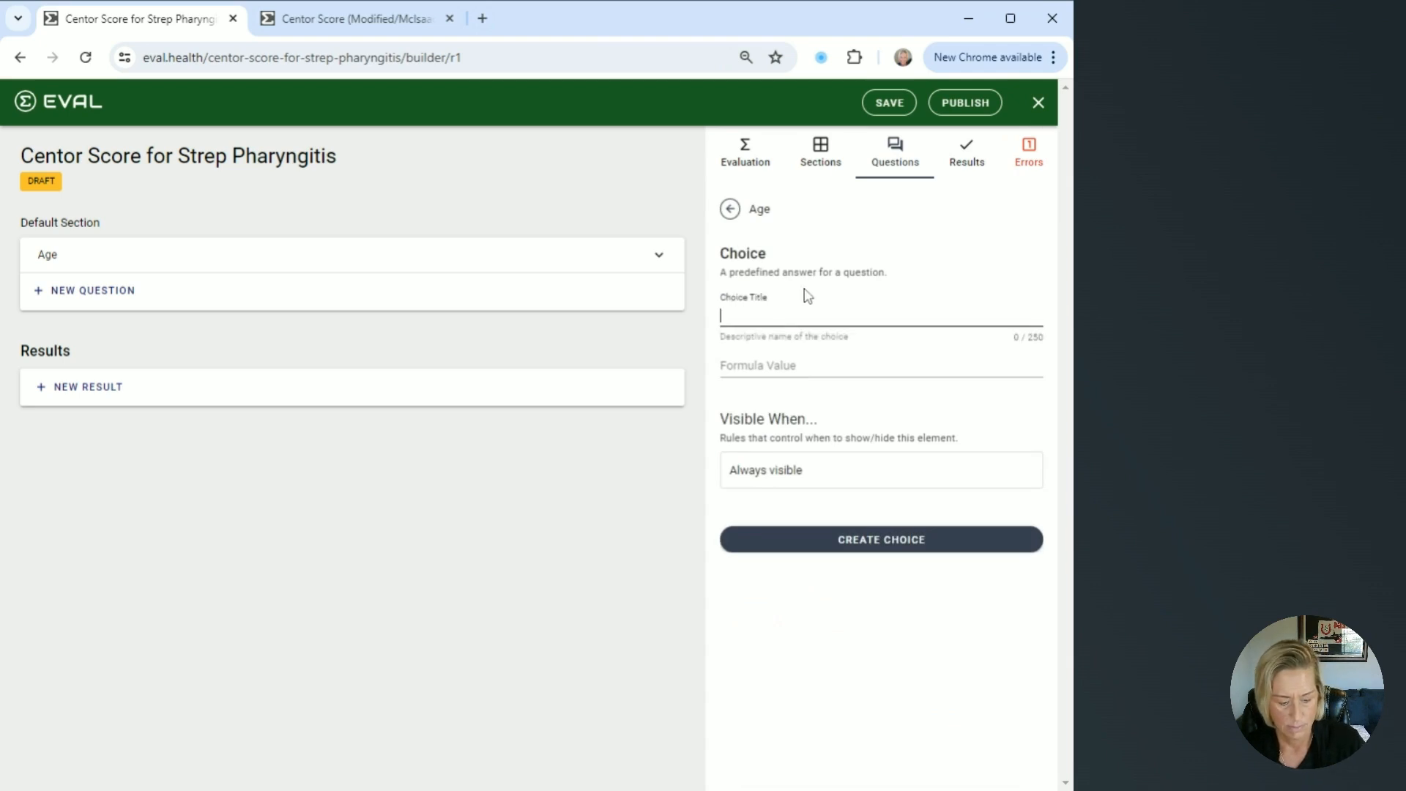
text(45 years or older)
key(Tab)
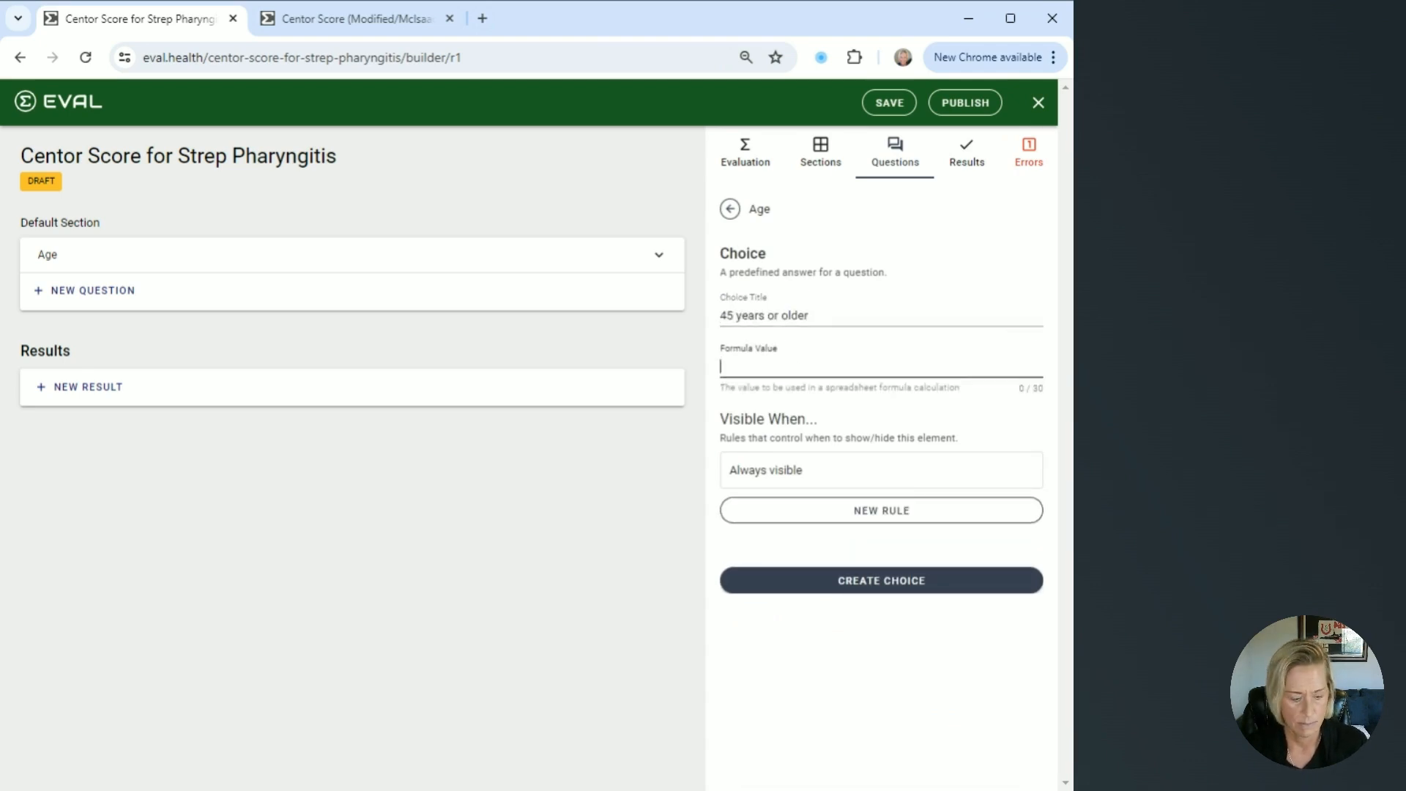
text(-1)
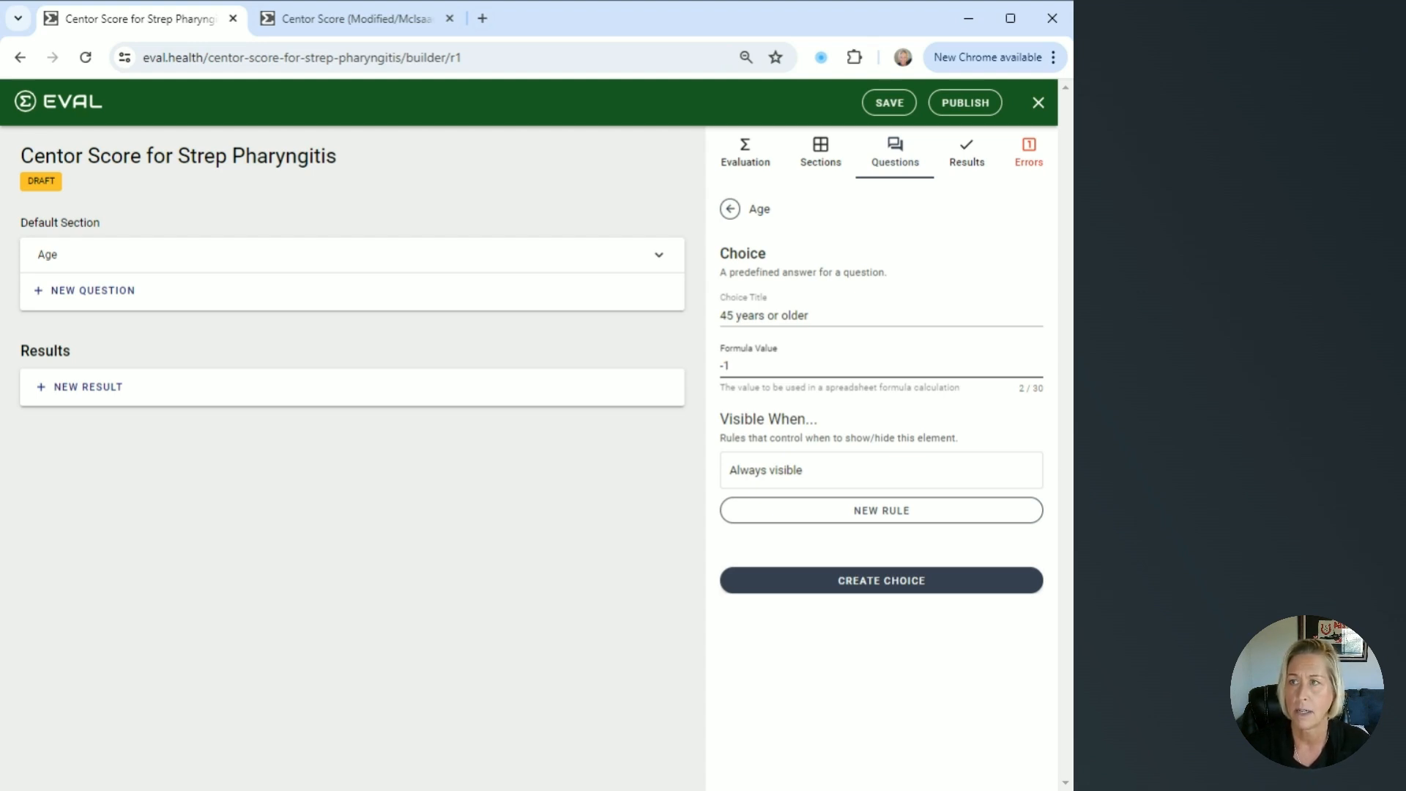
click(828, 583)
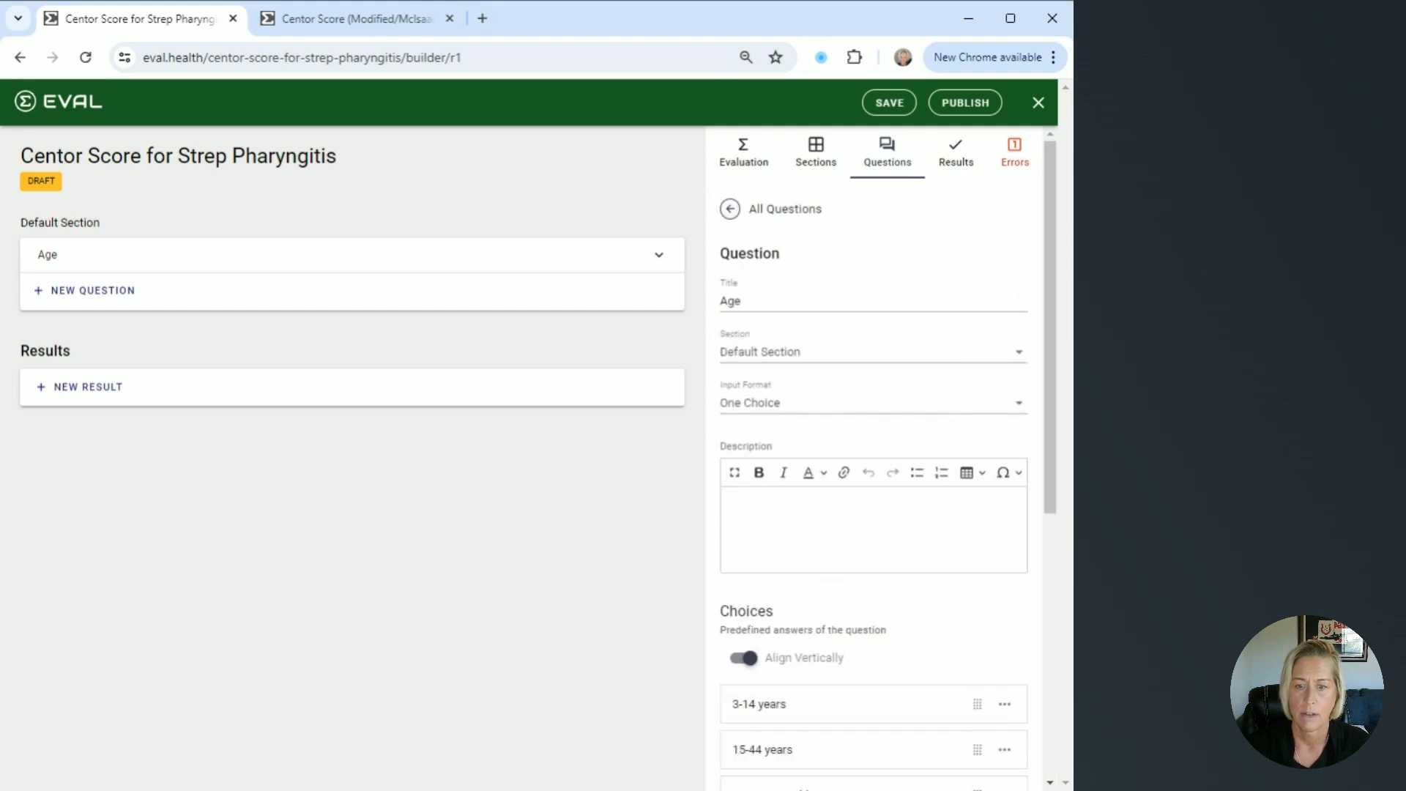
scroll(830, 586, down, 4)
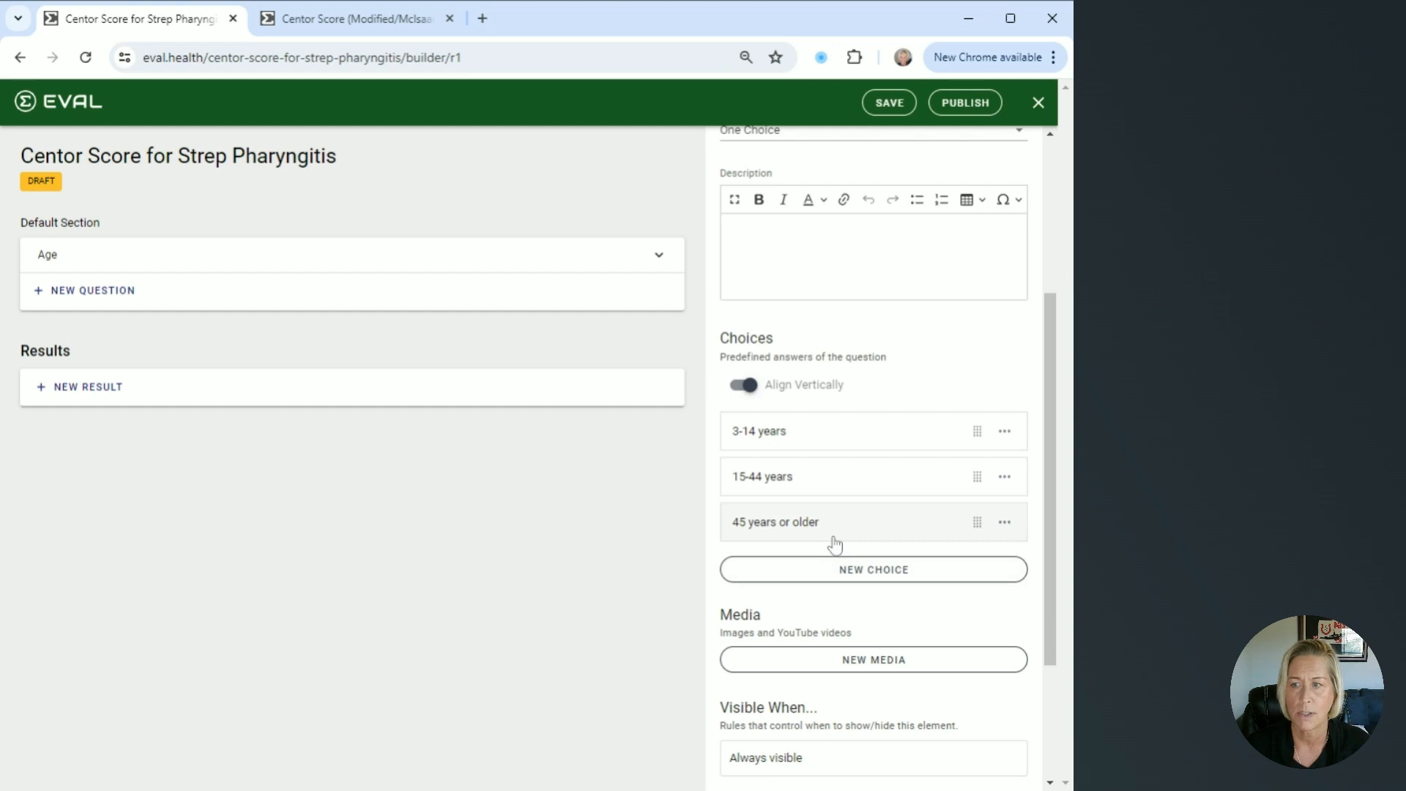
click(663, 264)
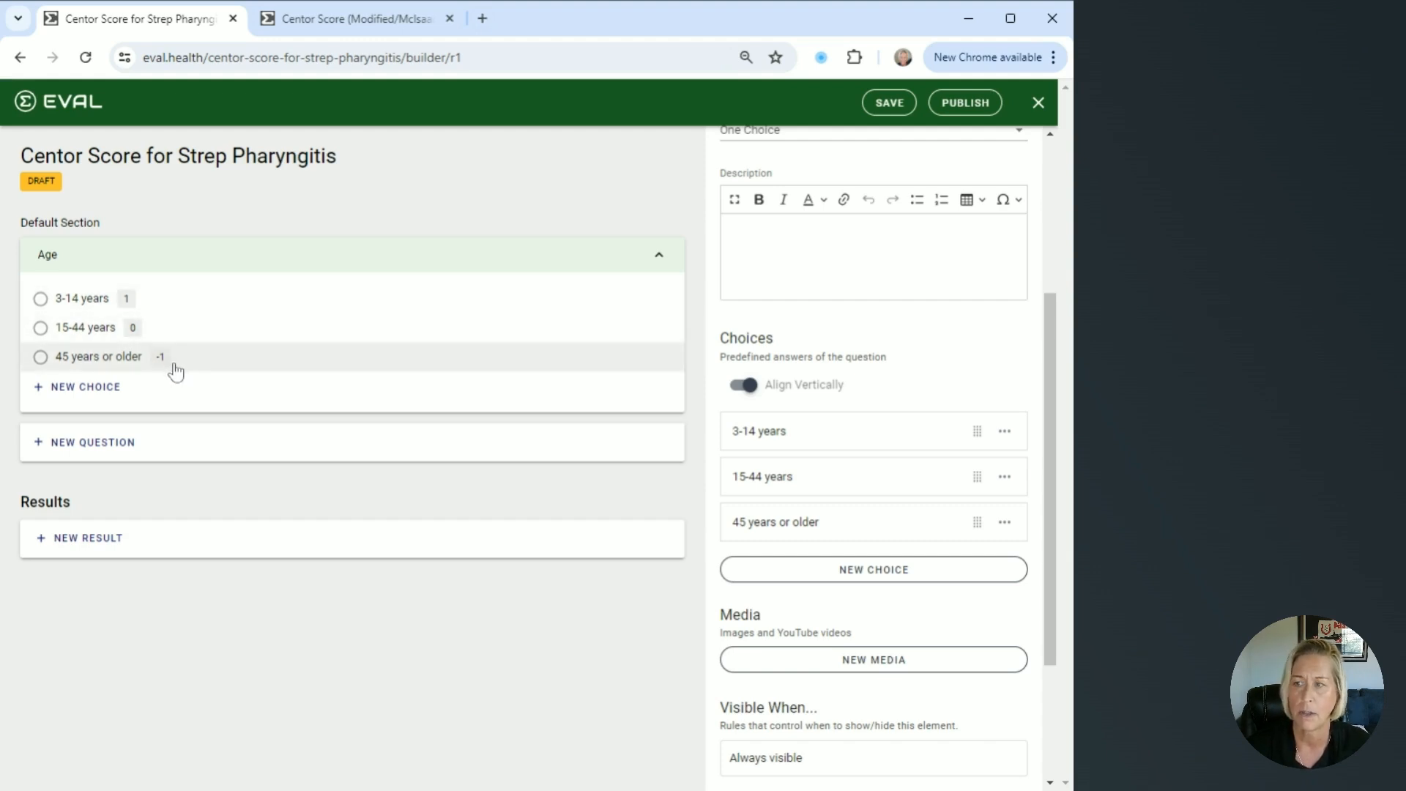
- Add a second question titled "Exudate or swelling on tonsils" in One Choice format with vertically aligned choices
click(103, 442)
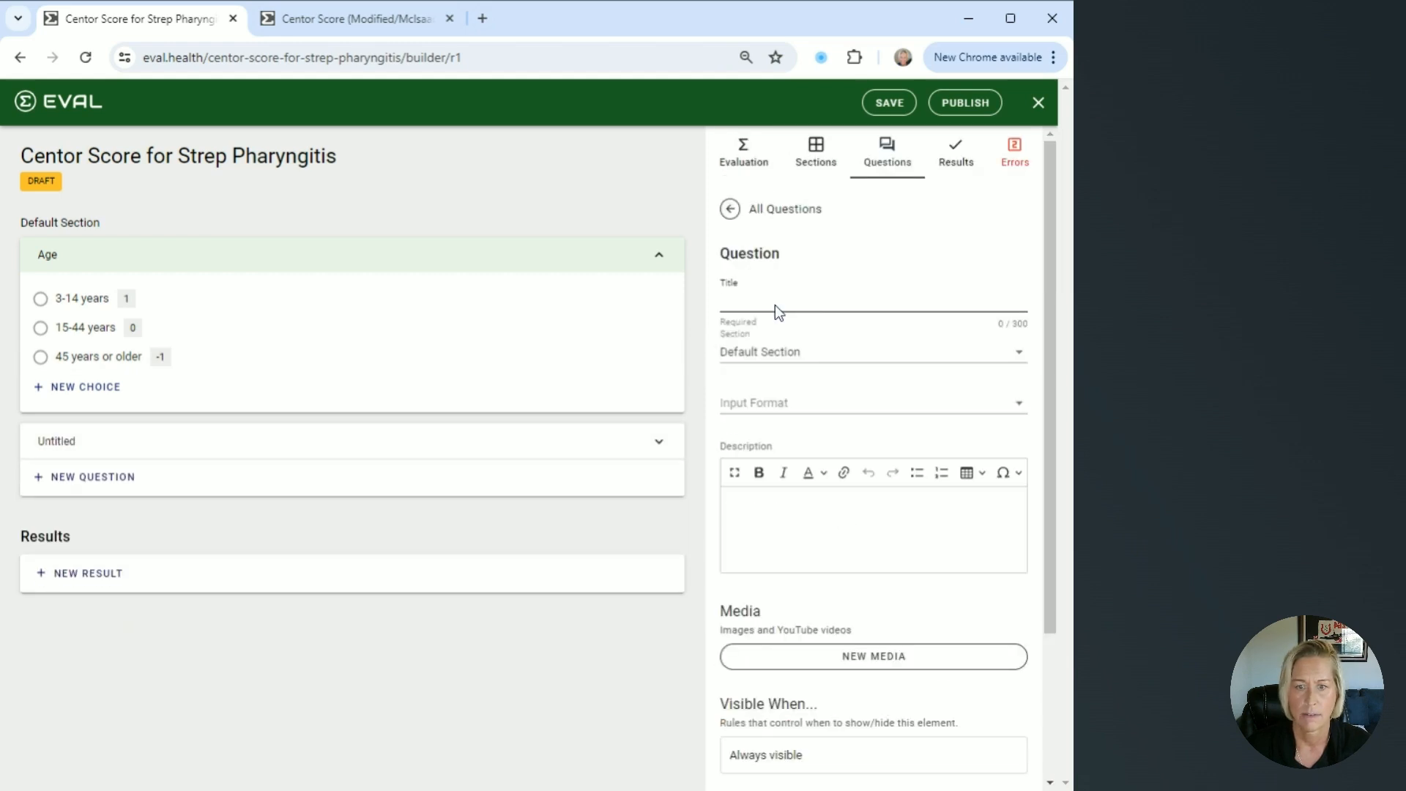
click(775, 305)
text(Exudate or swelling on tonsils)
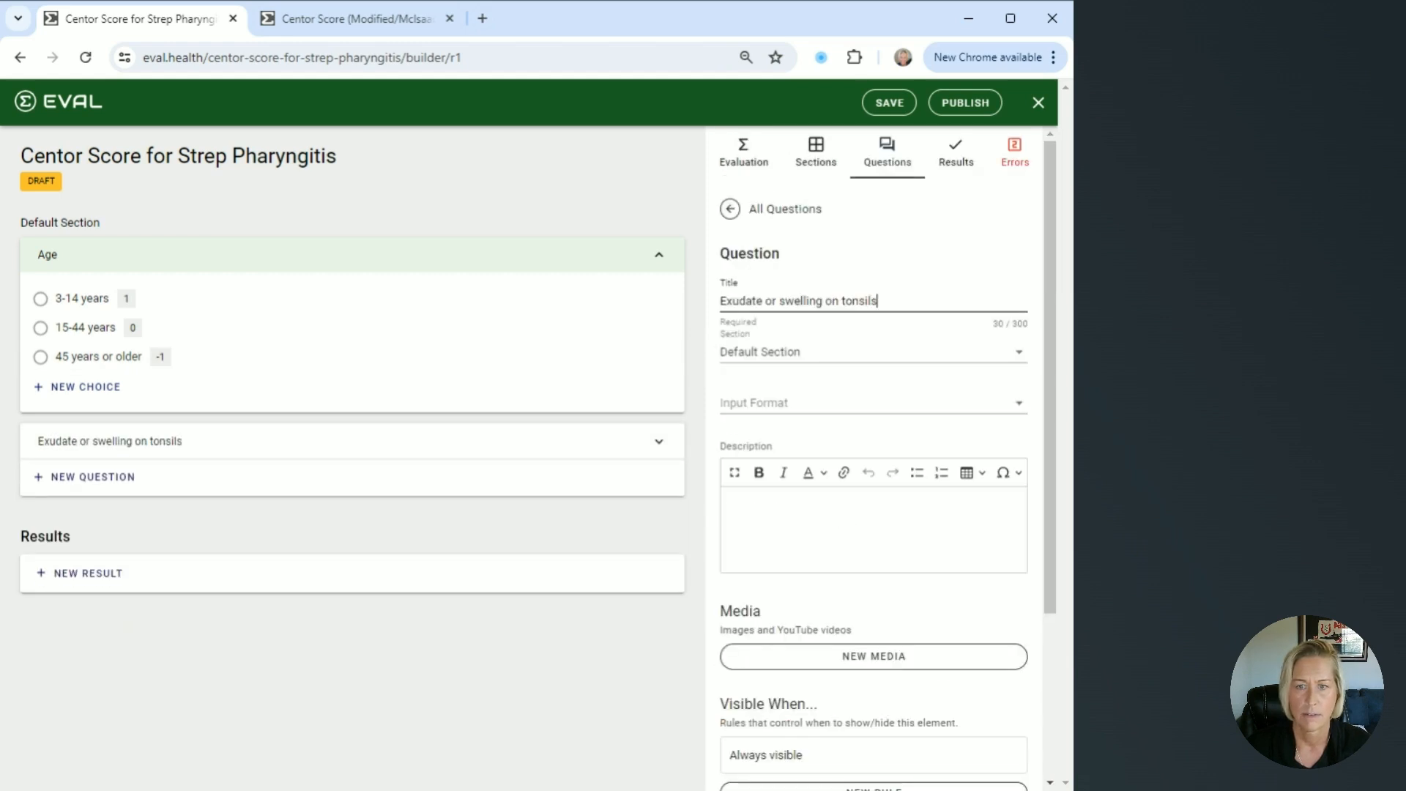
click(818, 409)
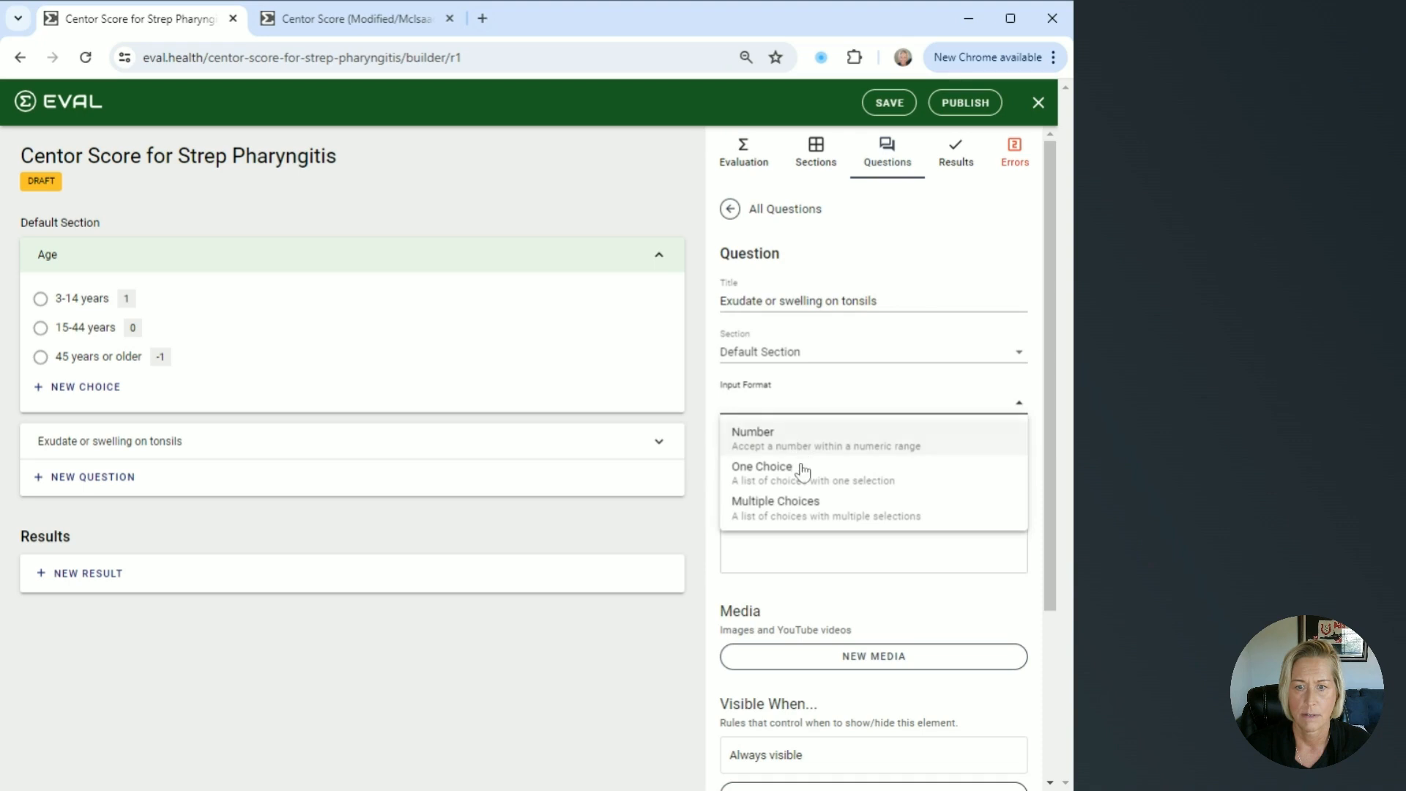
click(801, 476)
- Add the choice "Yes" with formula value 1 to the "Exudate or swelling on tonsils" question
scroll(803, 489, down, 3)
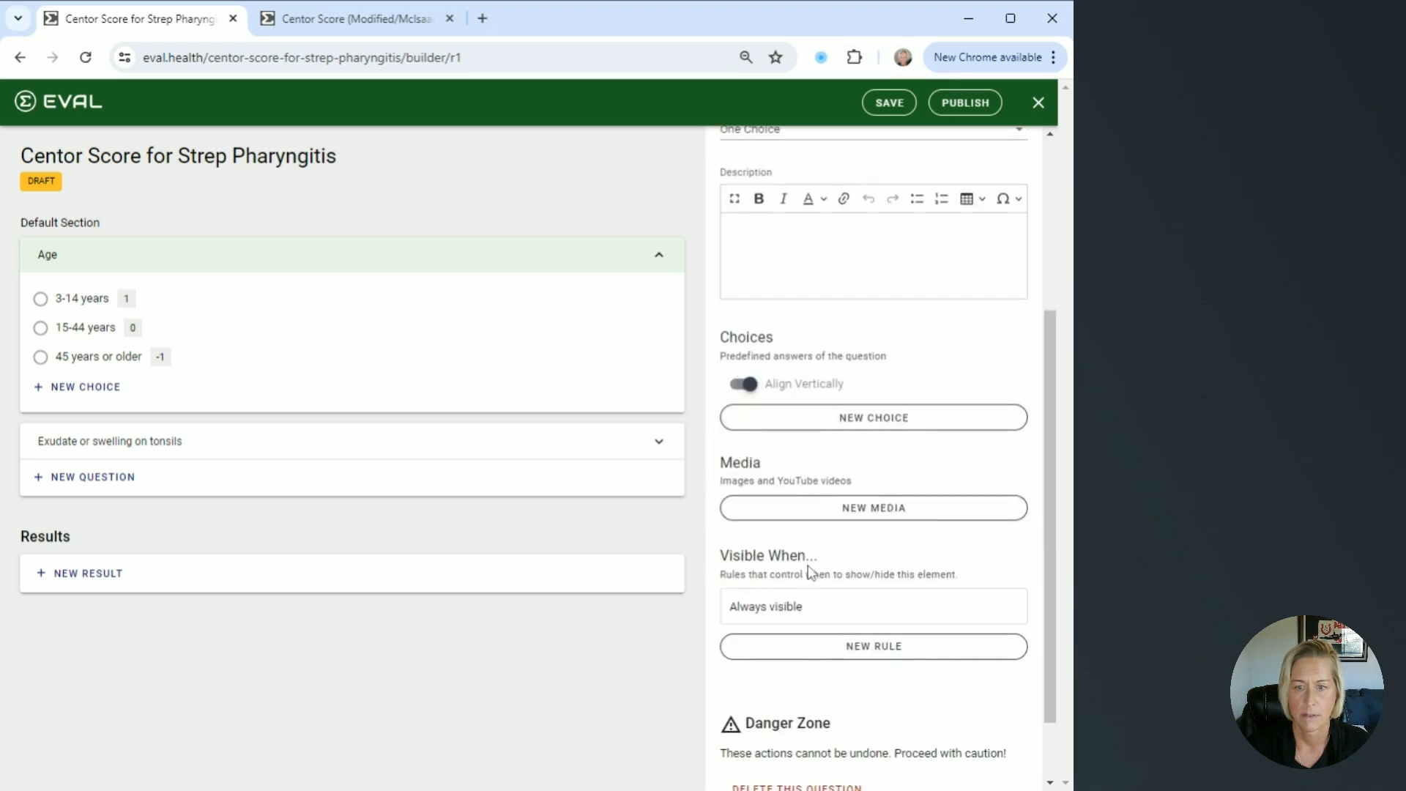
scroll(810, 574, down, 1)
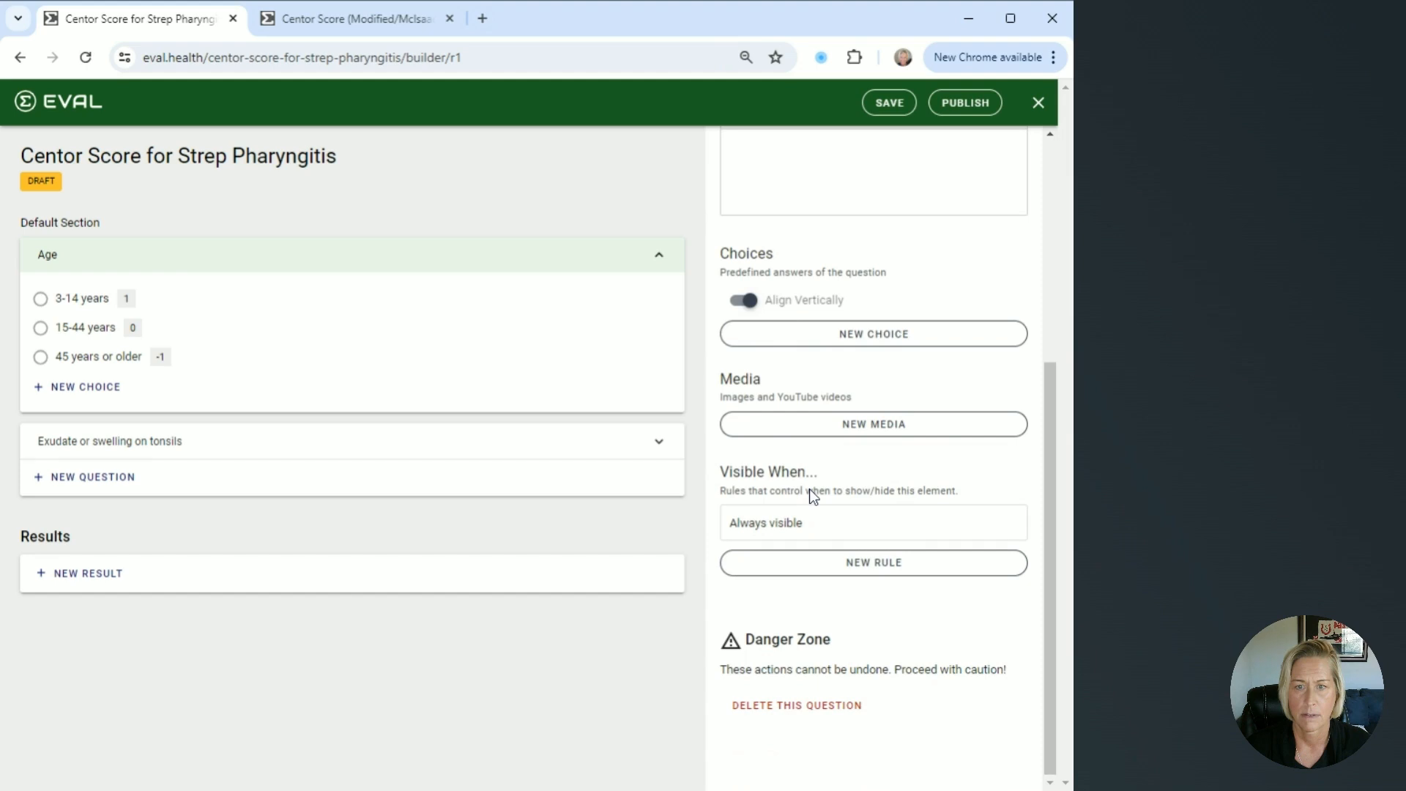
click(887, 338)
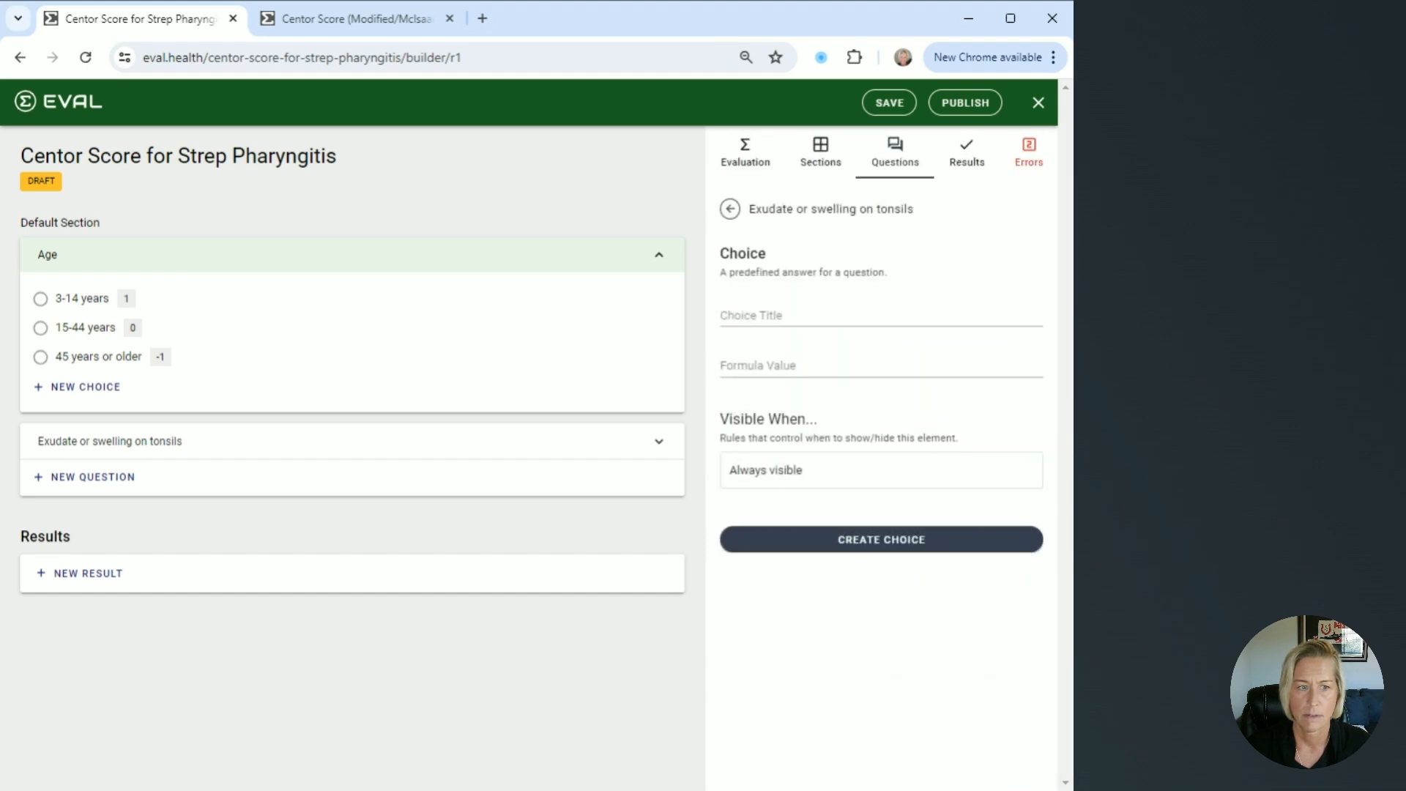
text(Yes)
key(Tab)
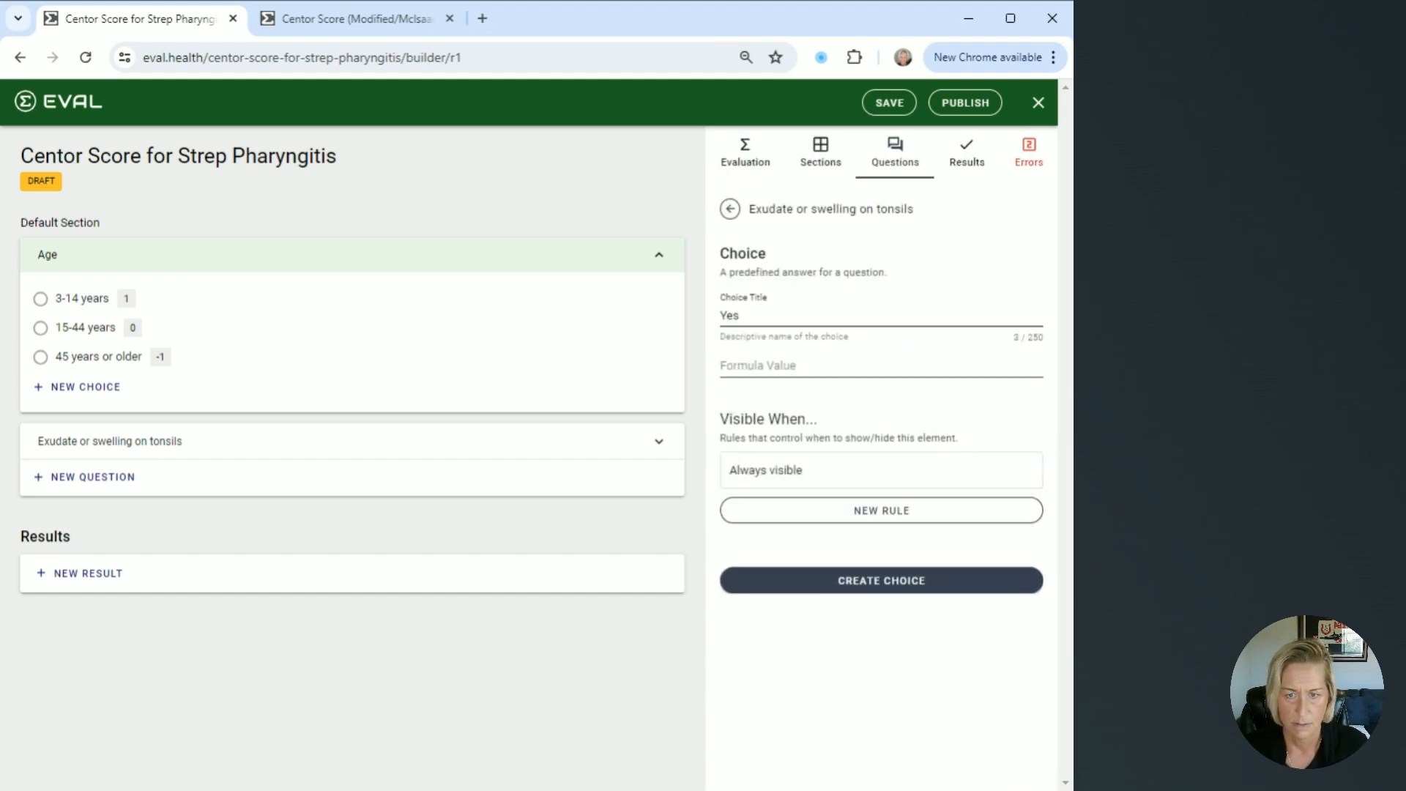
text(1)
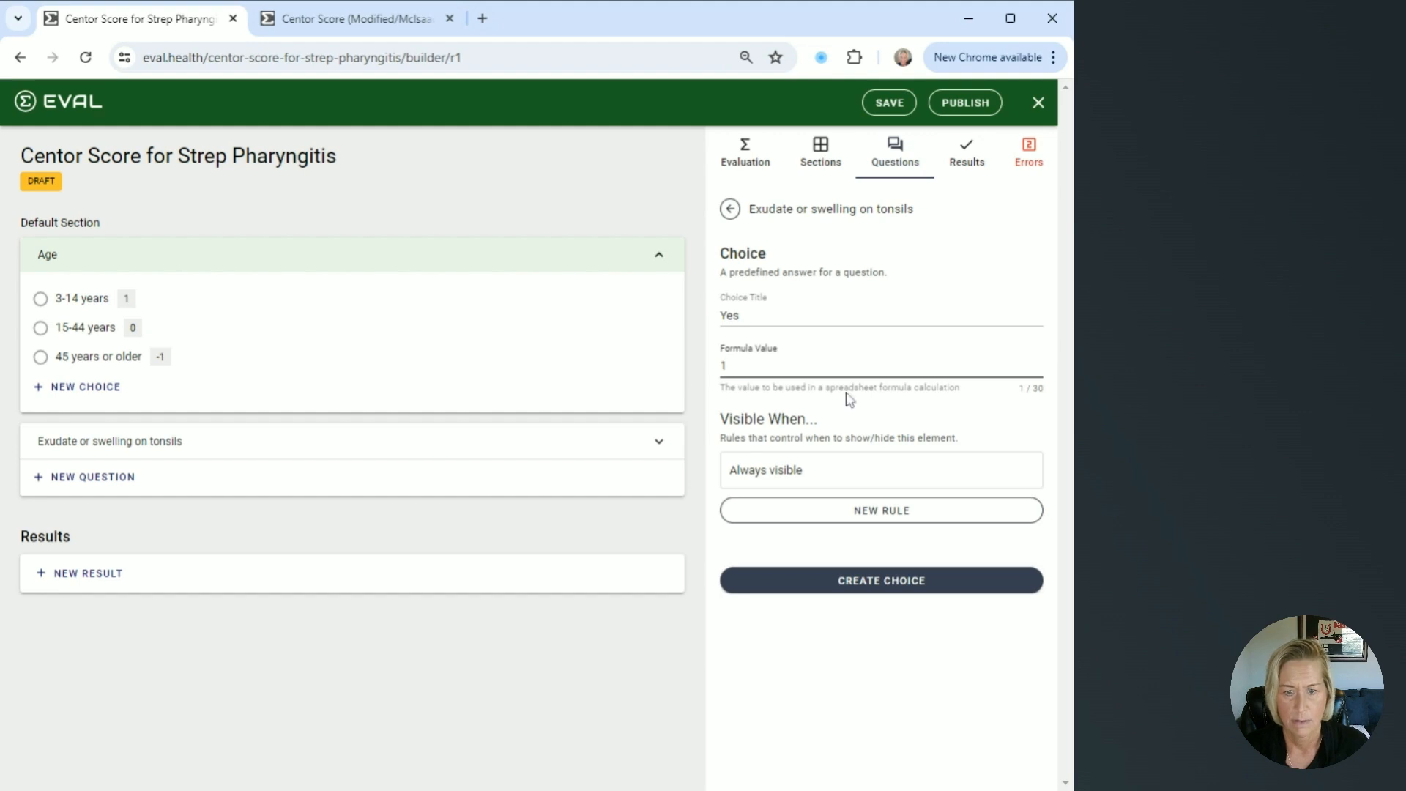
click(863, 582)
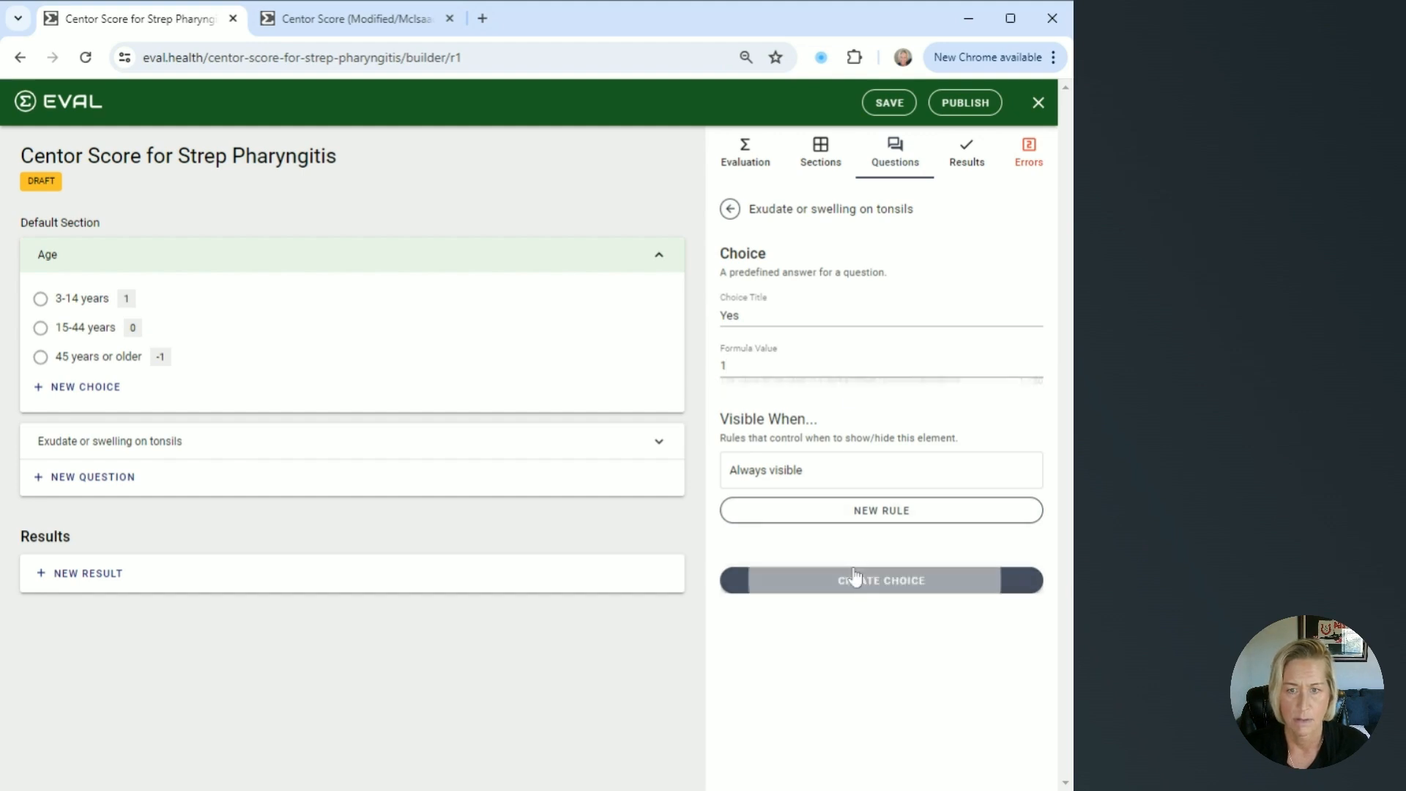
- Add the choice "No" with formula value 0 to the tonsils question and expand that question in the preview
scroll(851, 551, down, 3)
click(810, 489)
click(806, 320)
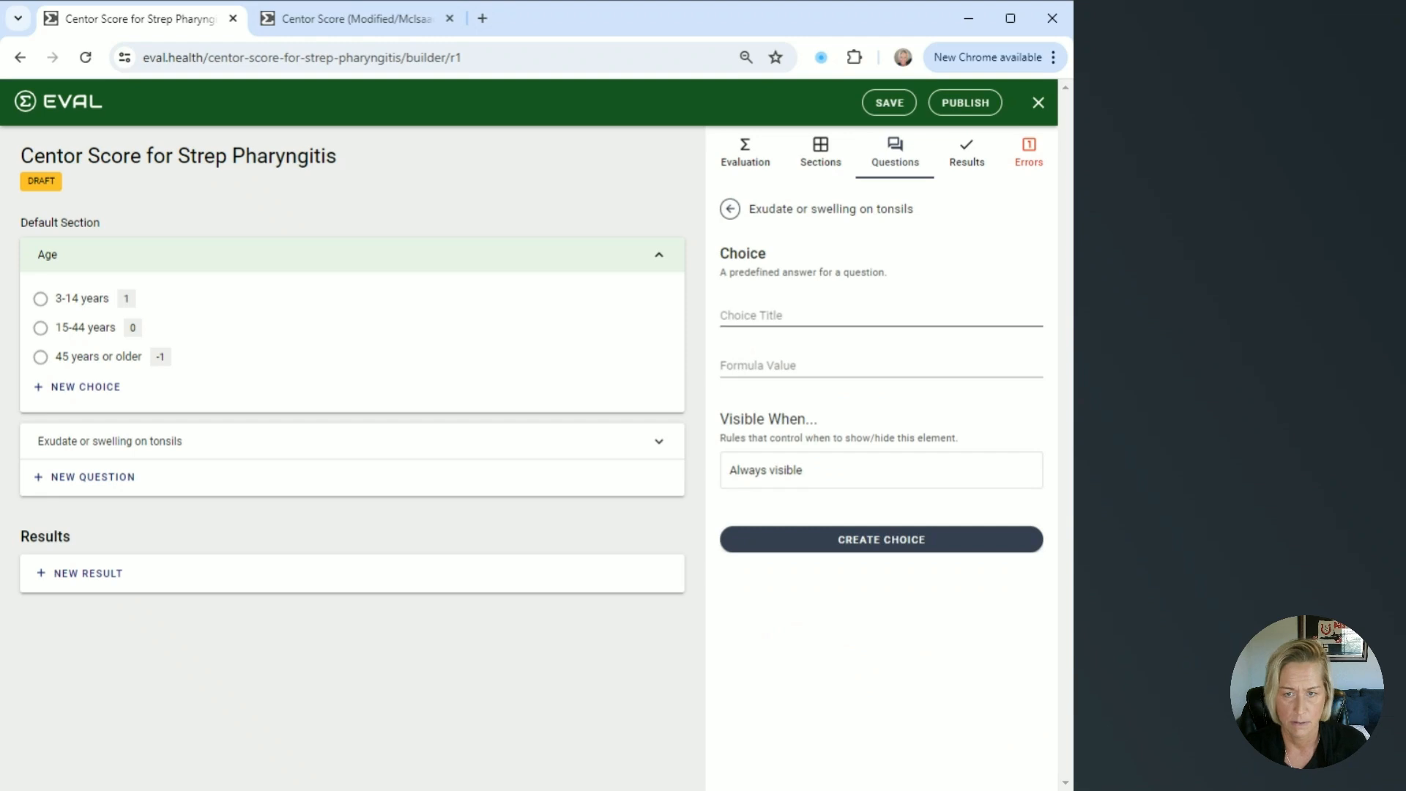
text(No)
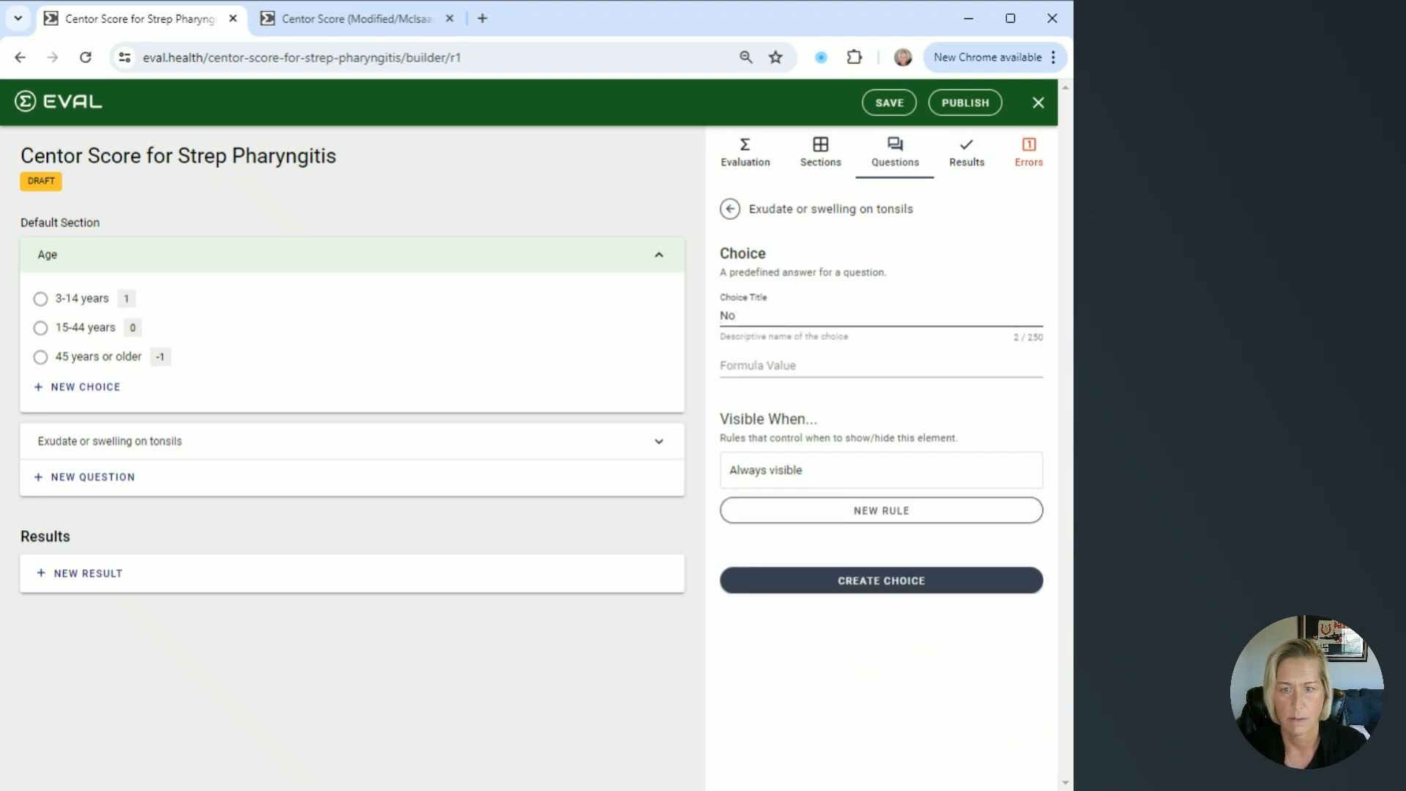
click(811, 367)
text(0)
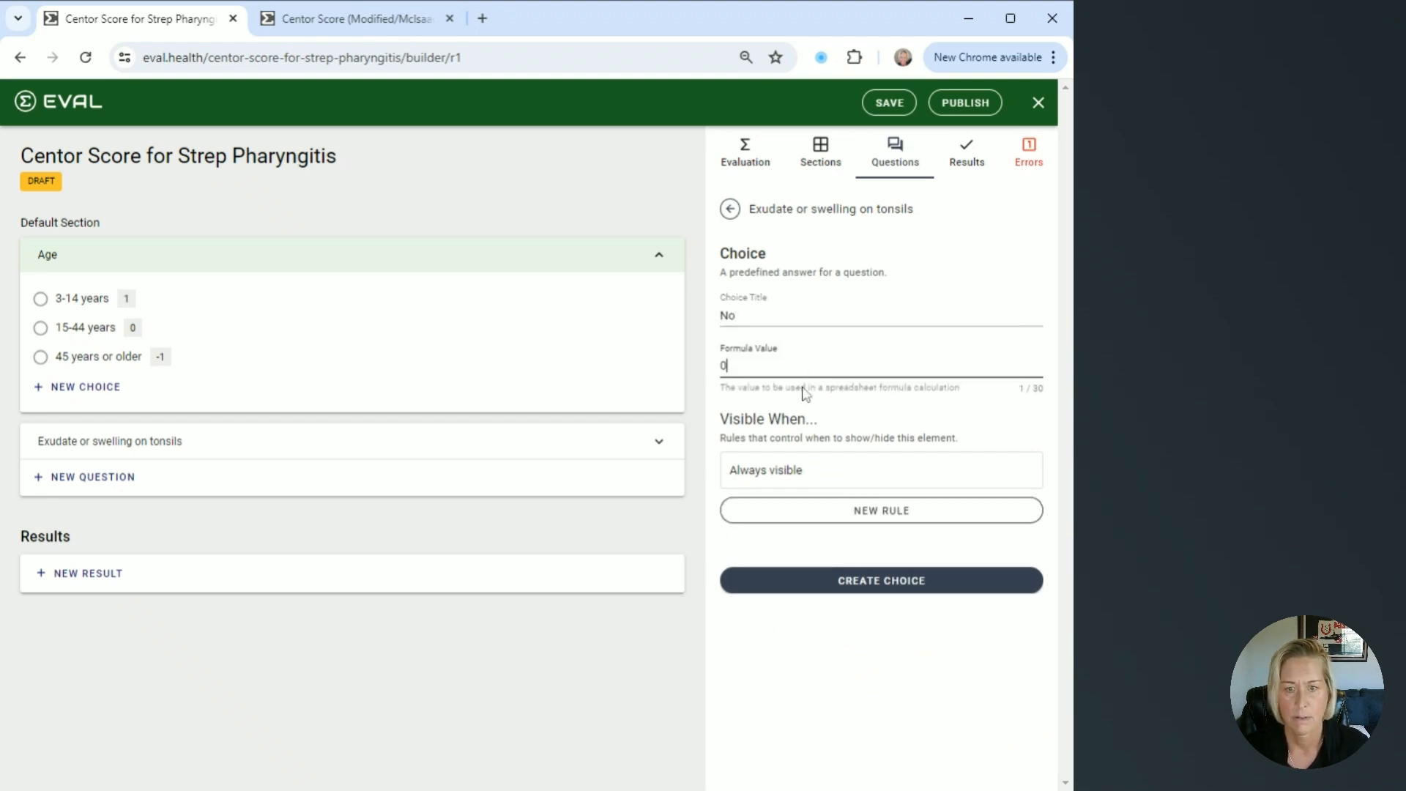
click(836, 581)
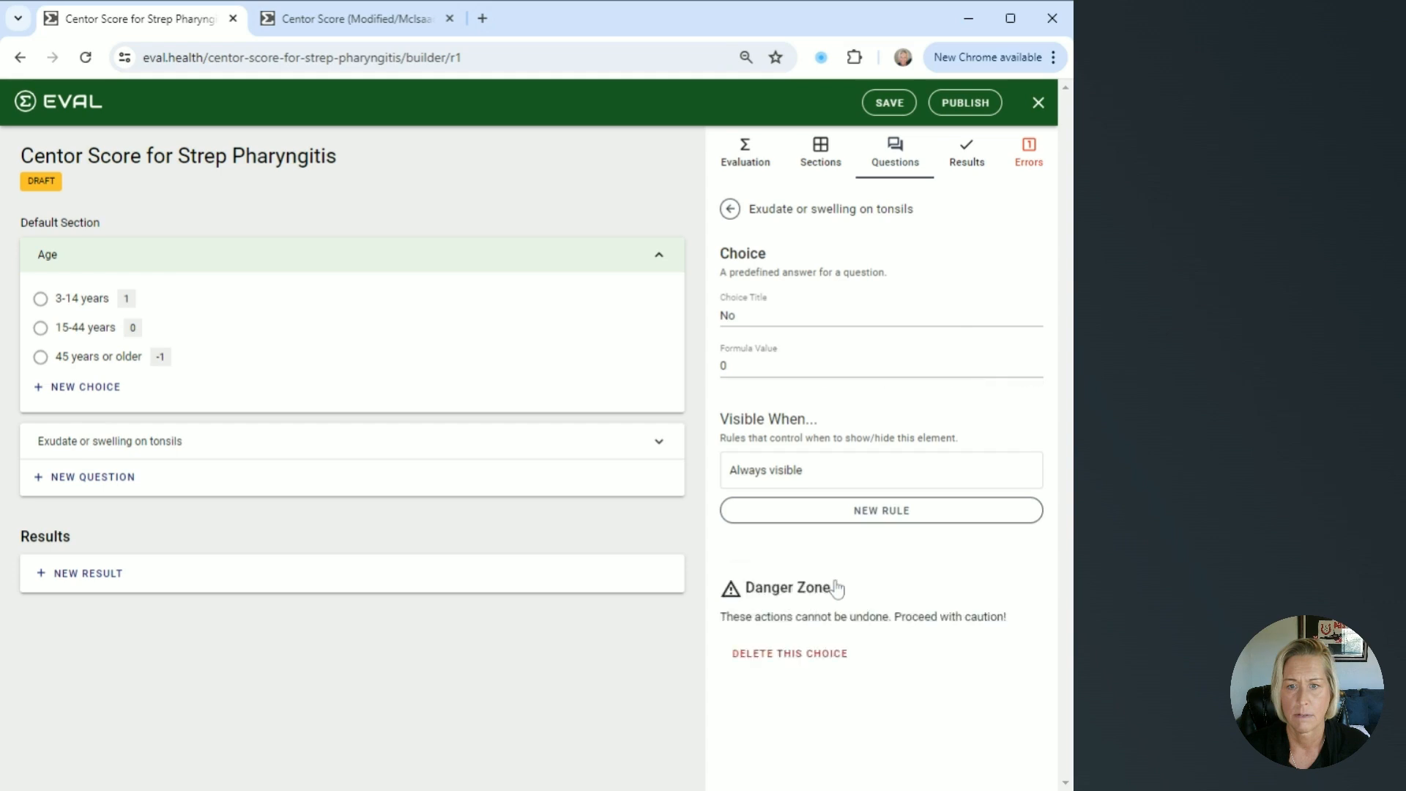
click(659, 445)
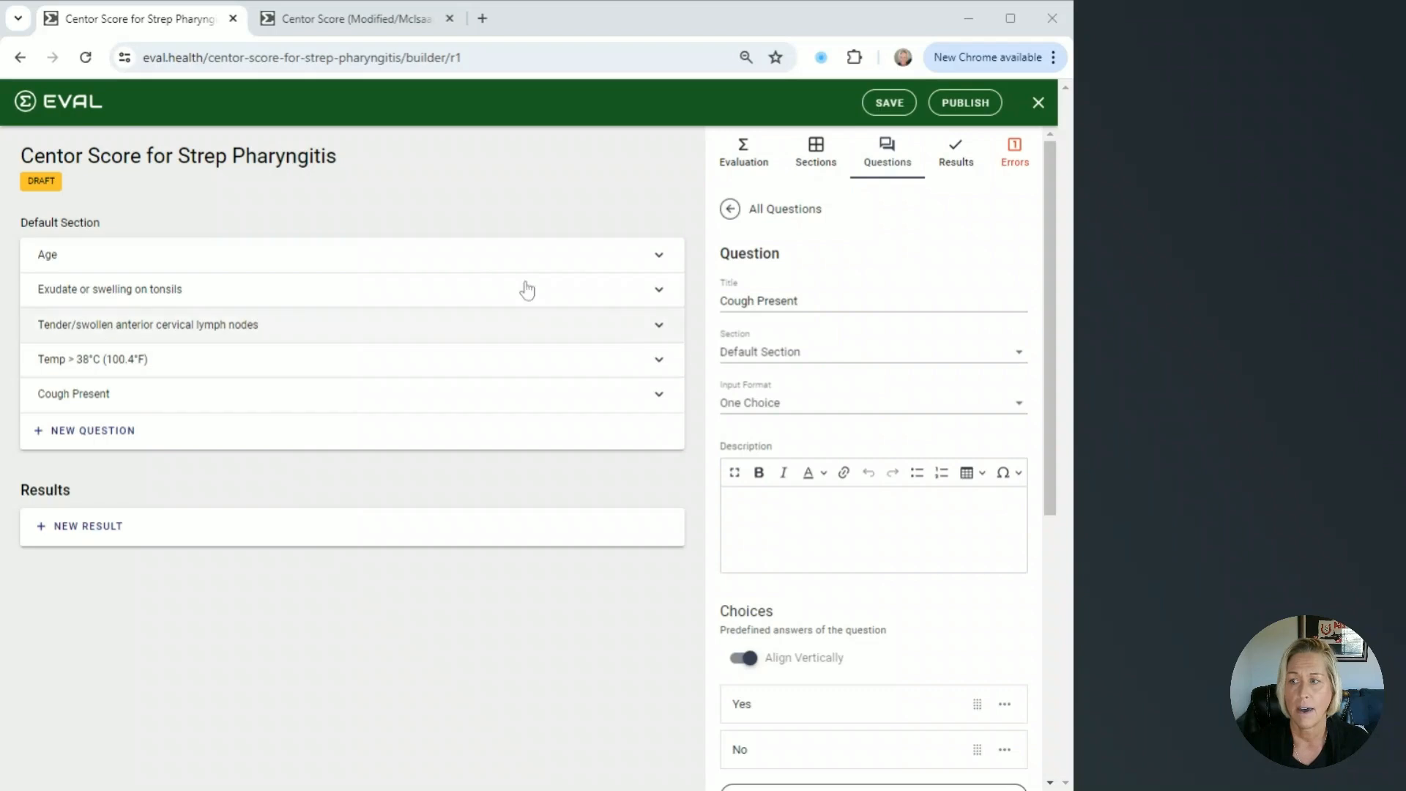
- Review the choices and settings of the Age, tonsils and lymph nodes questions, along with the evaluation's general settings
click(660, 263)
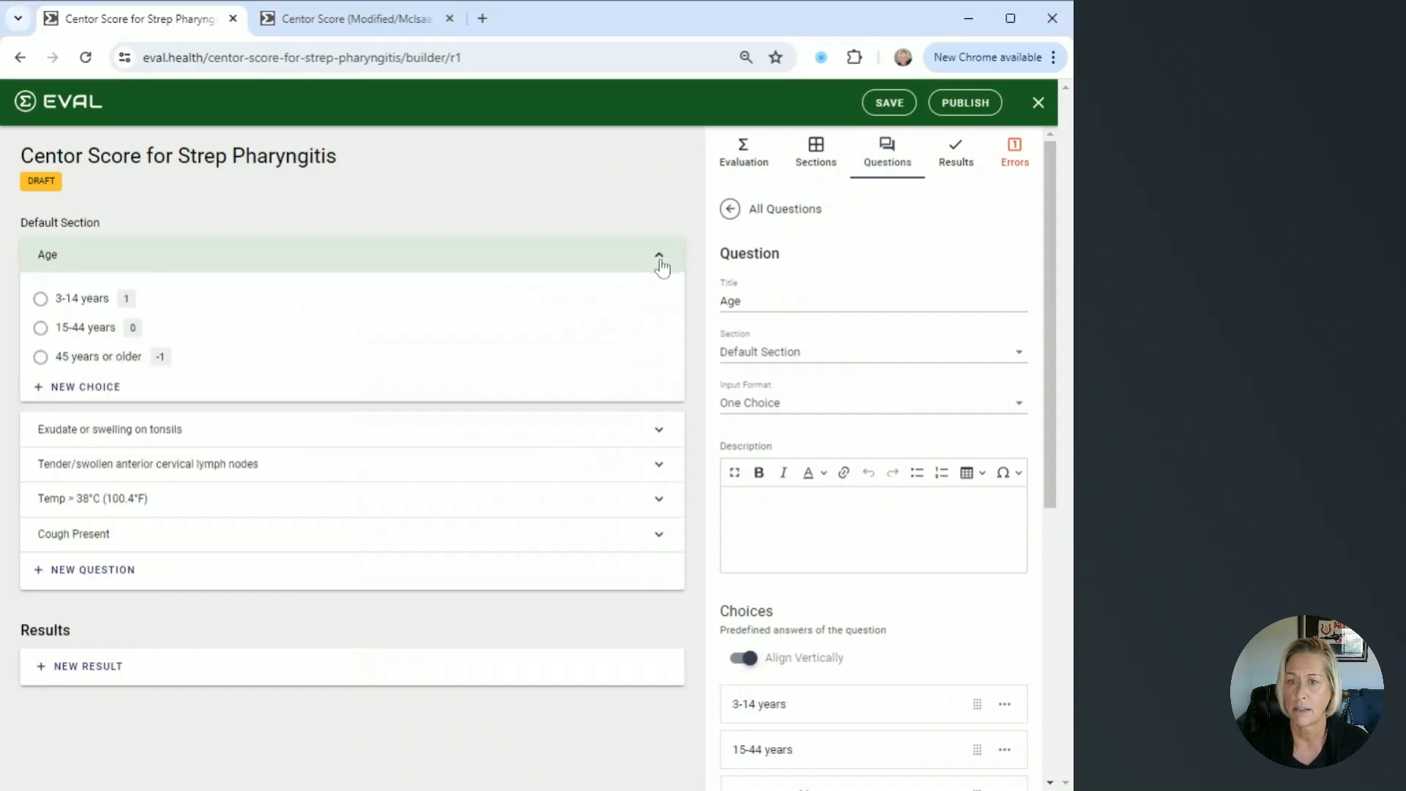
click(663, 454)
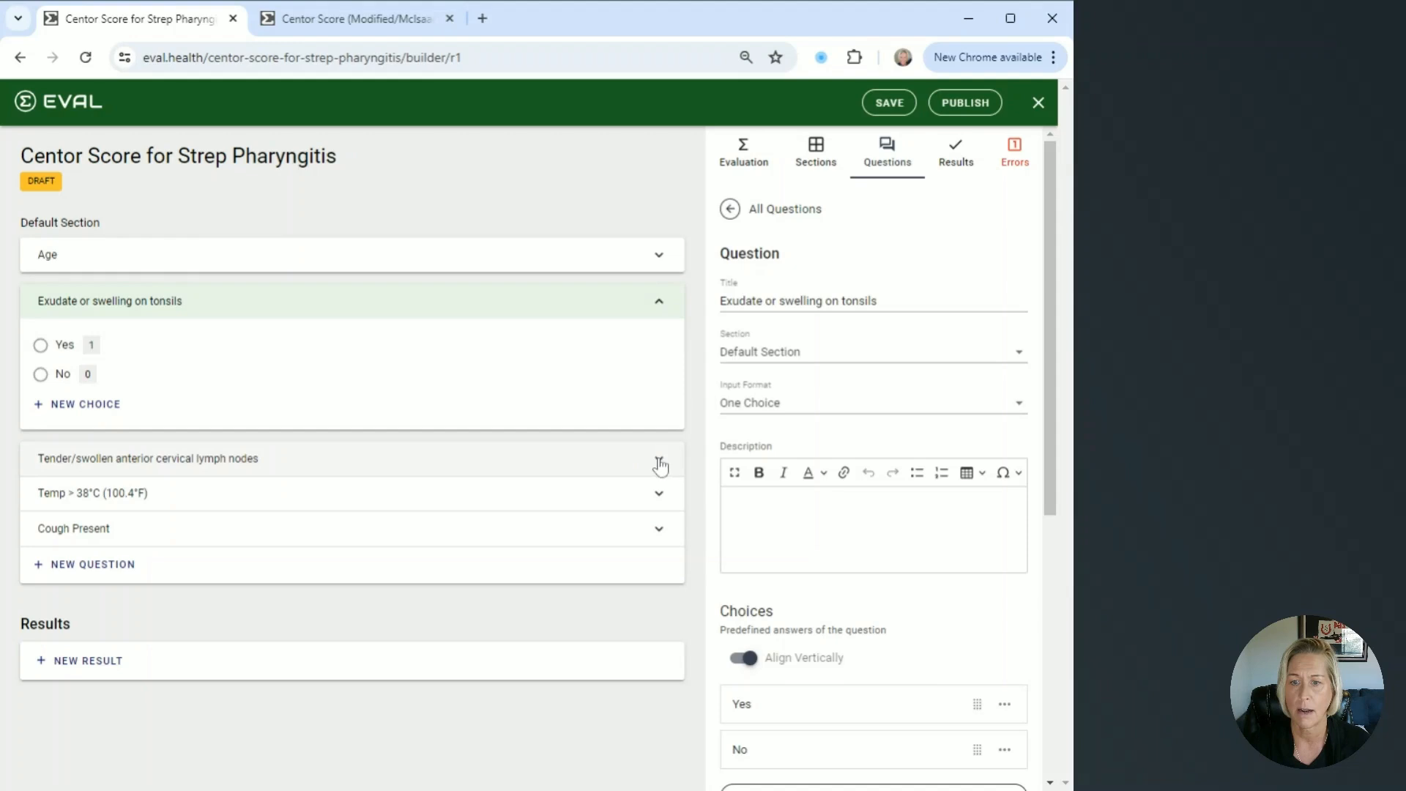
click(659, 461)
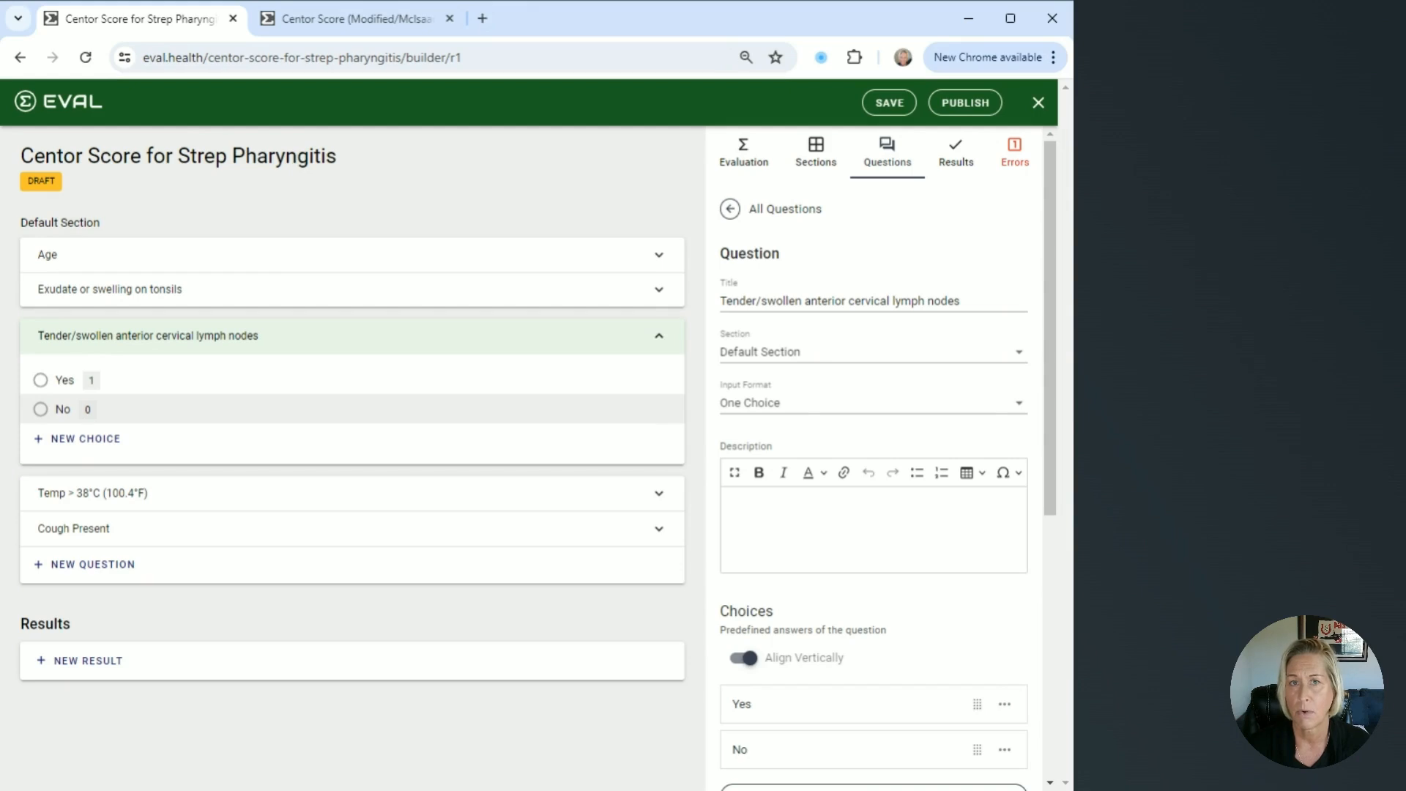
click(738, 165)
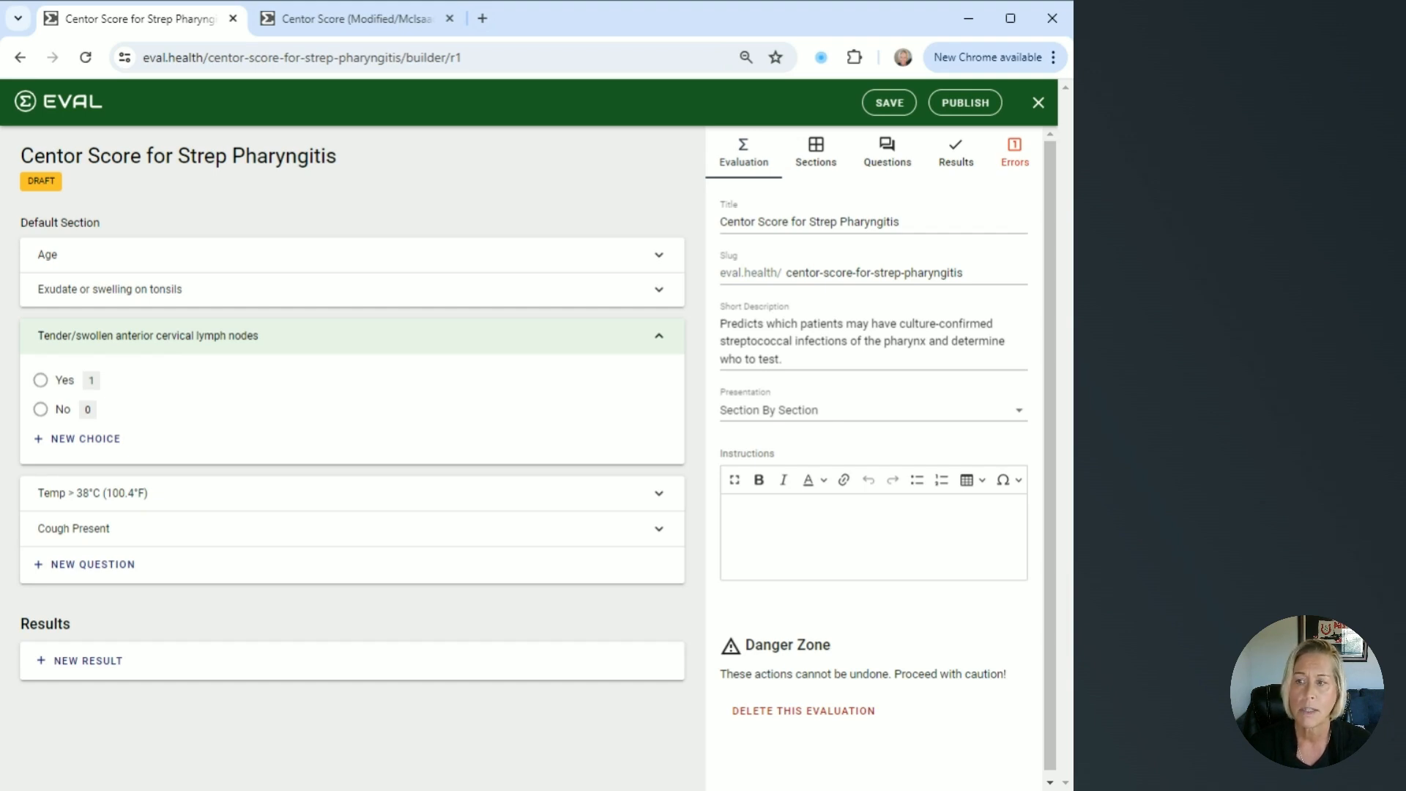
click(634, 341)
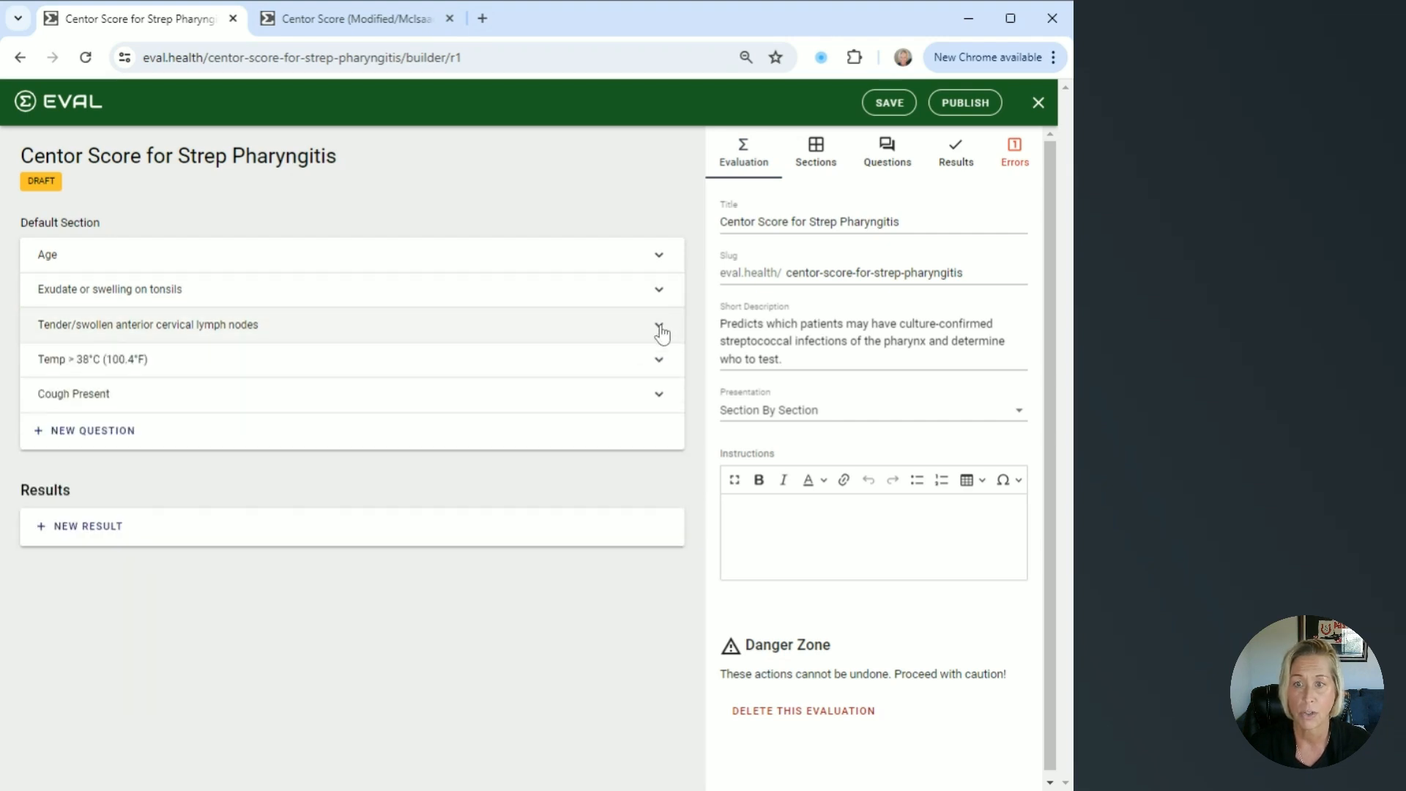
click(663, 326)
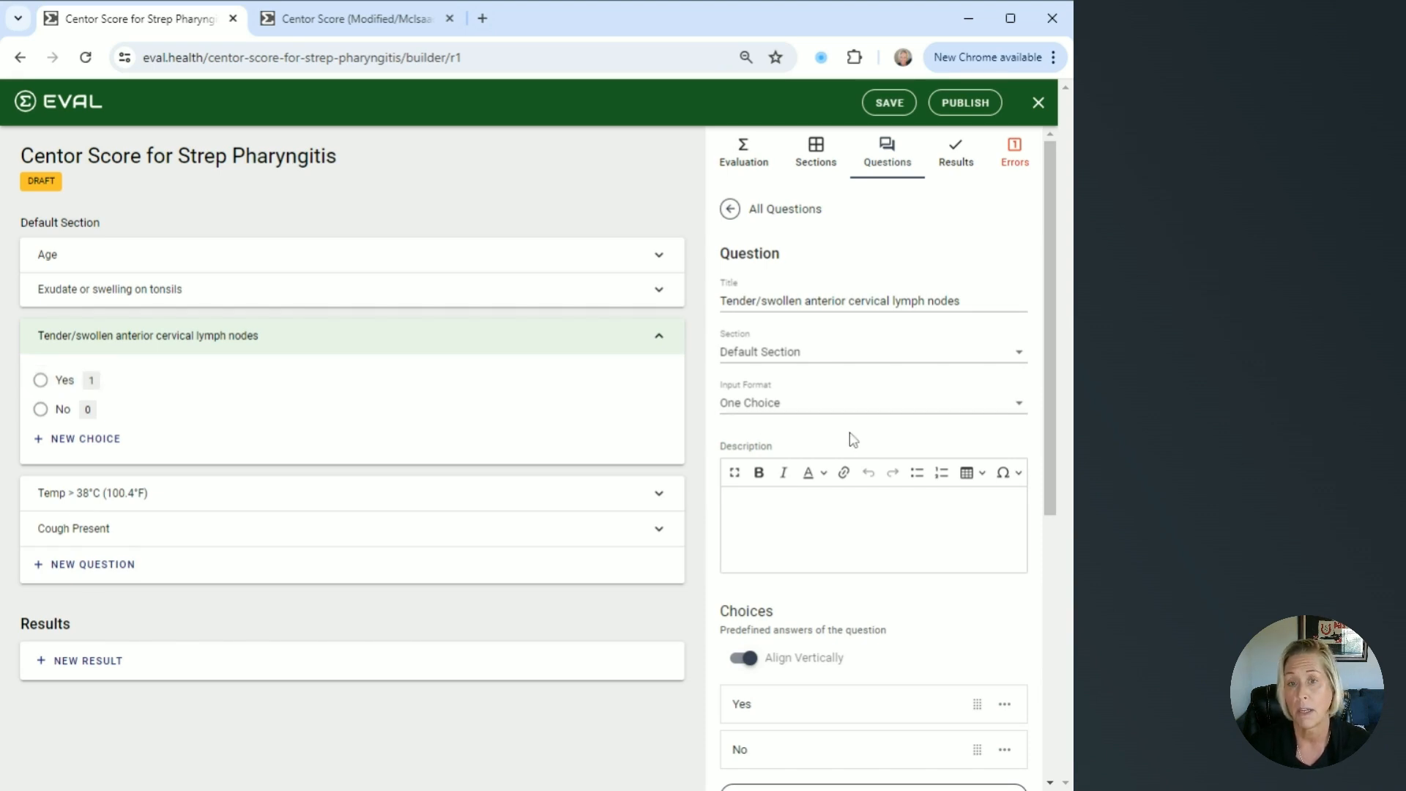
scroll(850, 437, down, 3)
scroll(849, 437, down, 3)
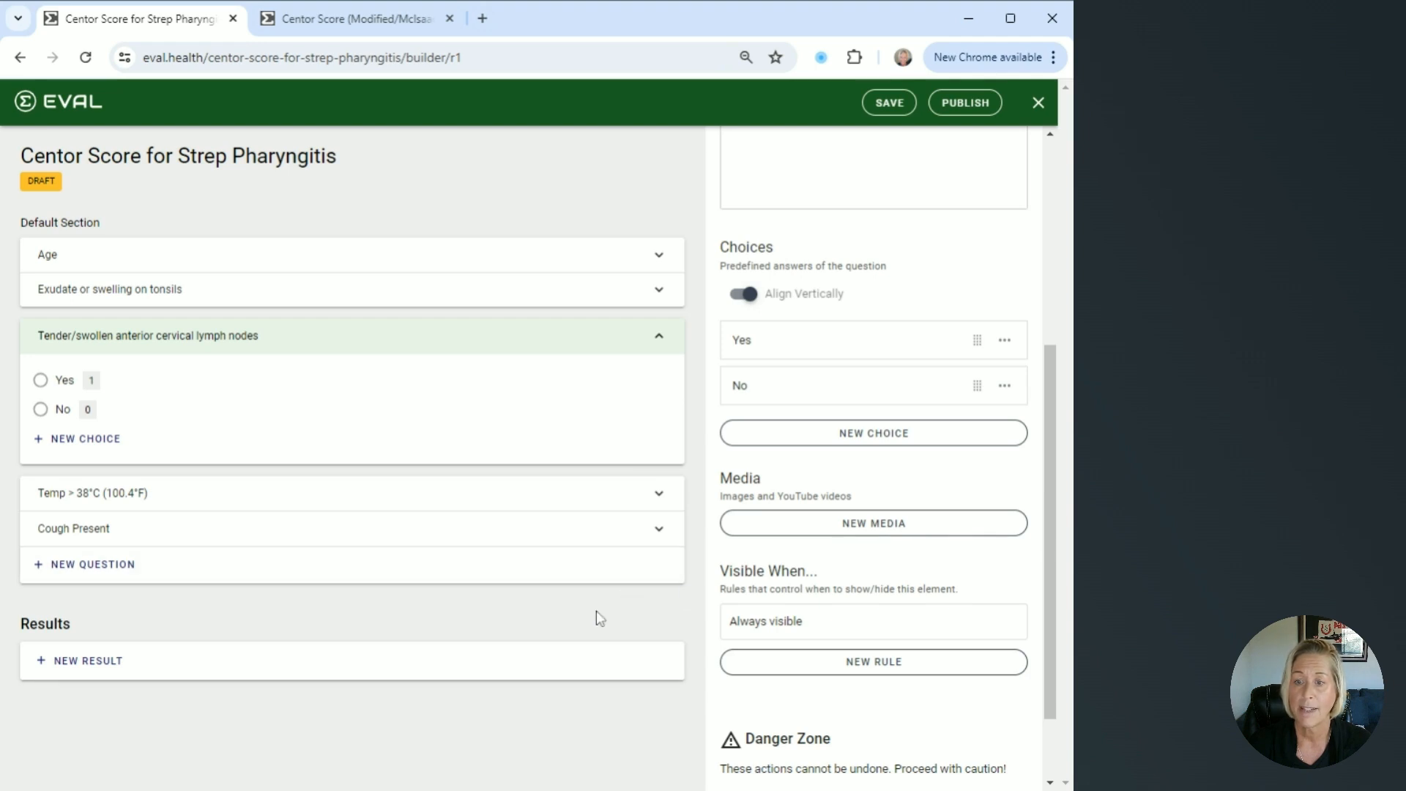
click(654, 340)
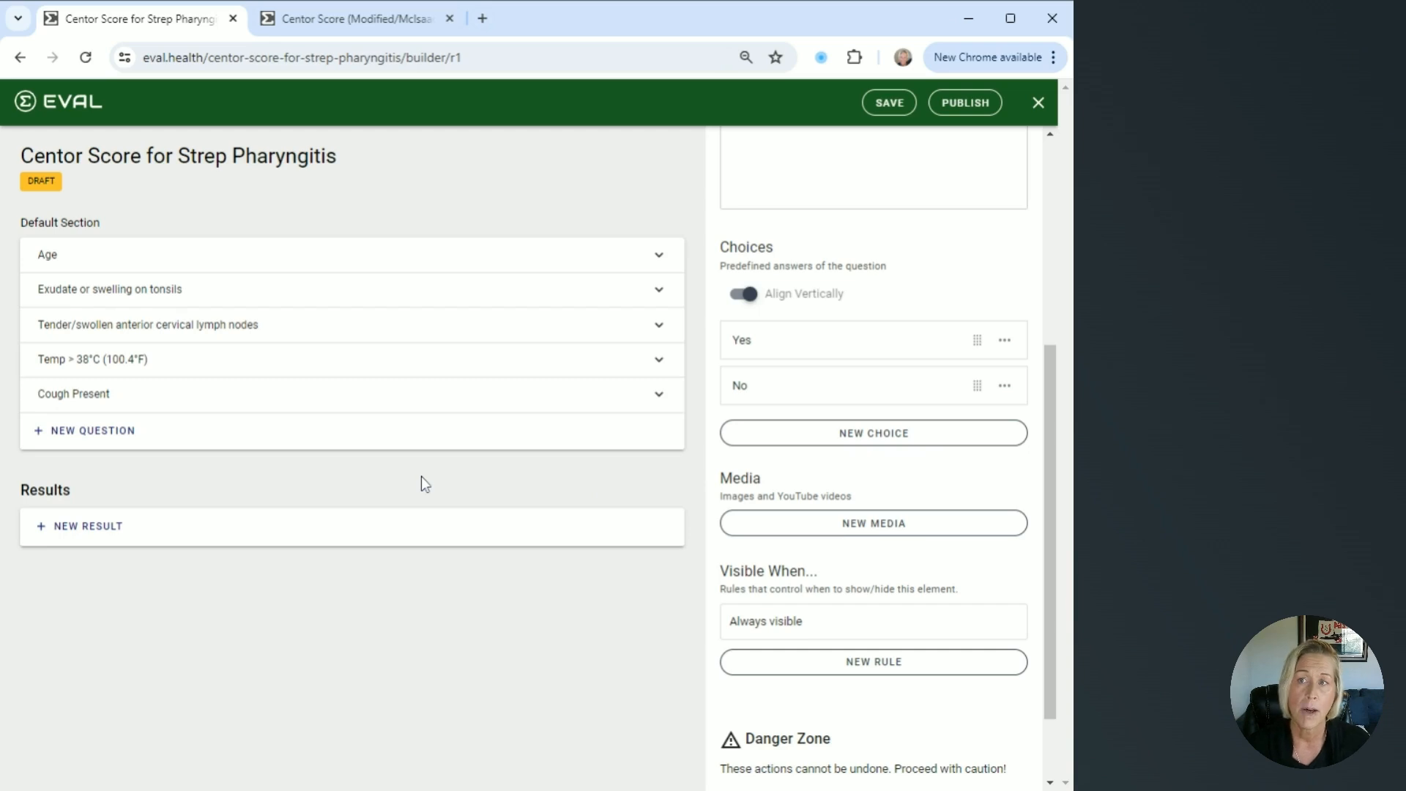
- Switch to the Modified/McIsaac evaluation and examine its first result's description, formula, unit of measure, scenario tests and visibility rule
click(350, 27)
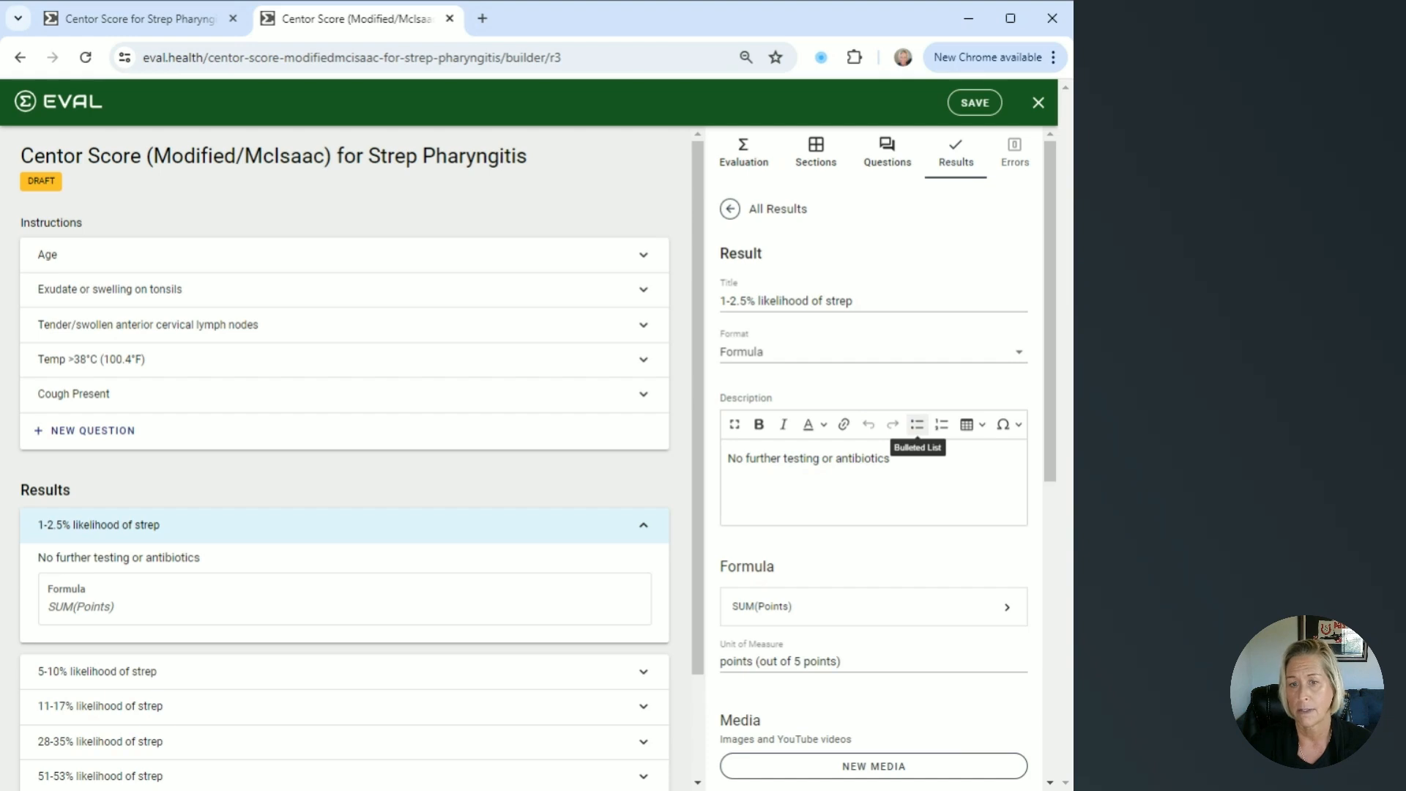
scroll(915, 425, down, 1)
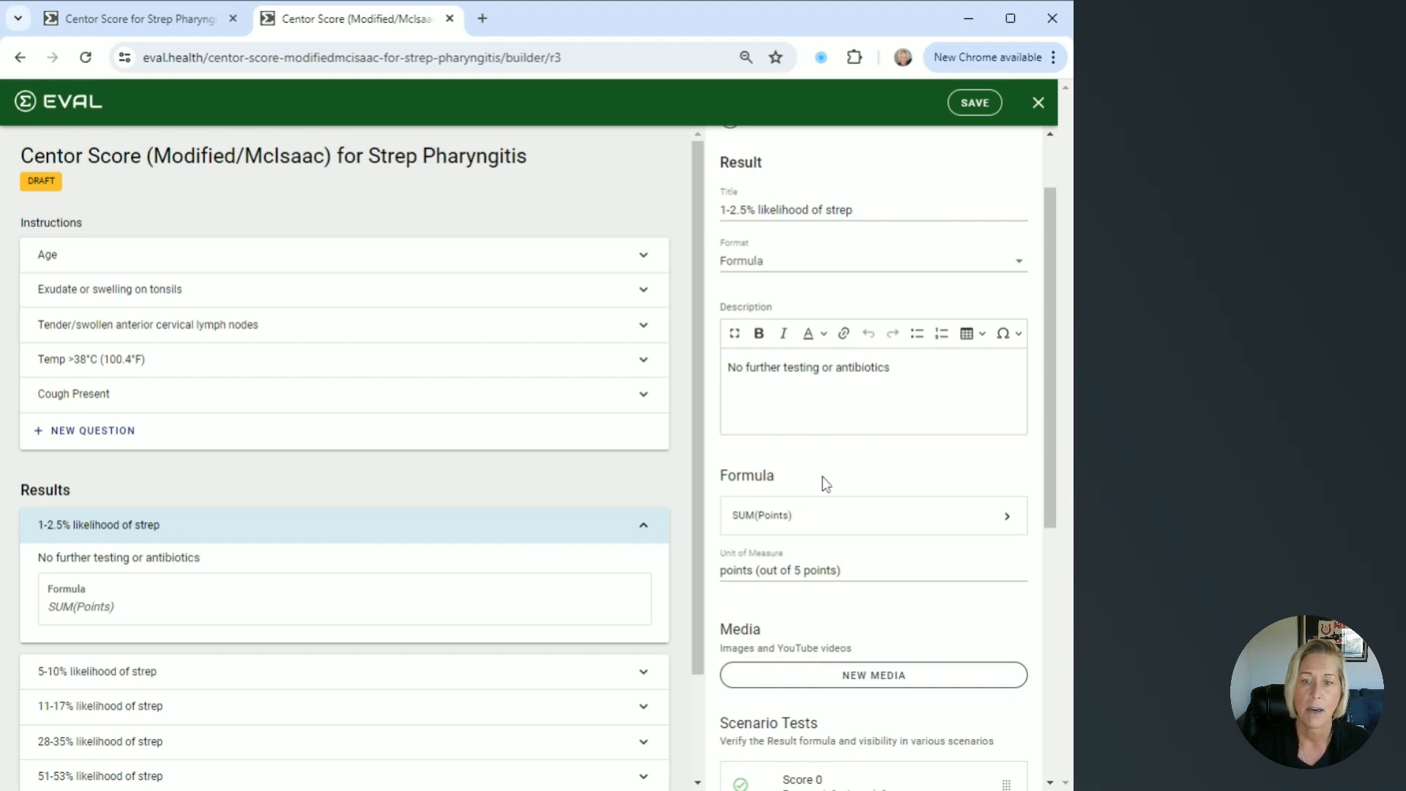
scroll(872, 474, down, 1)
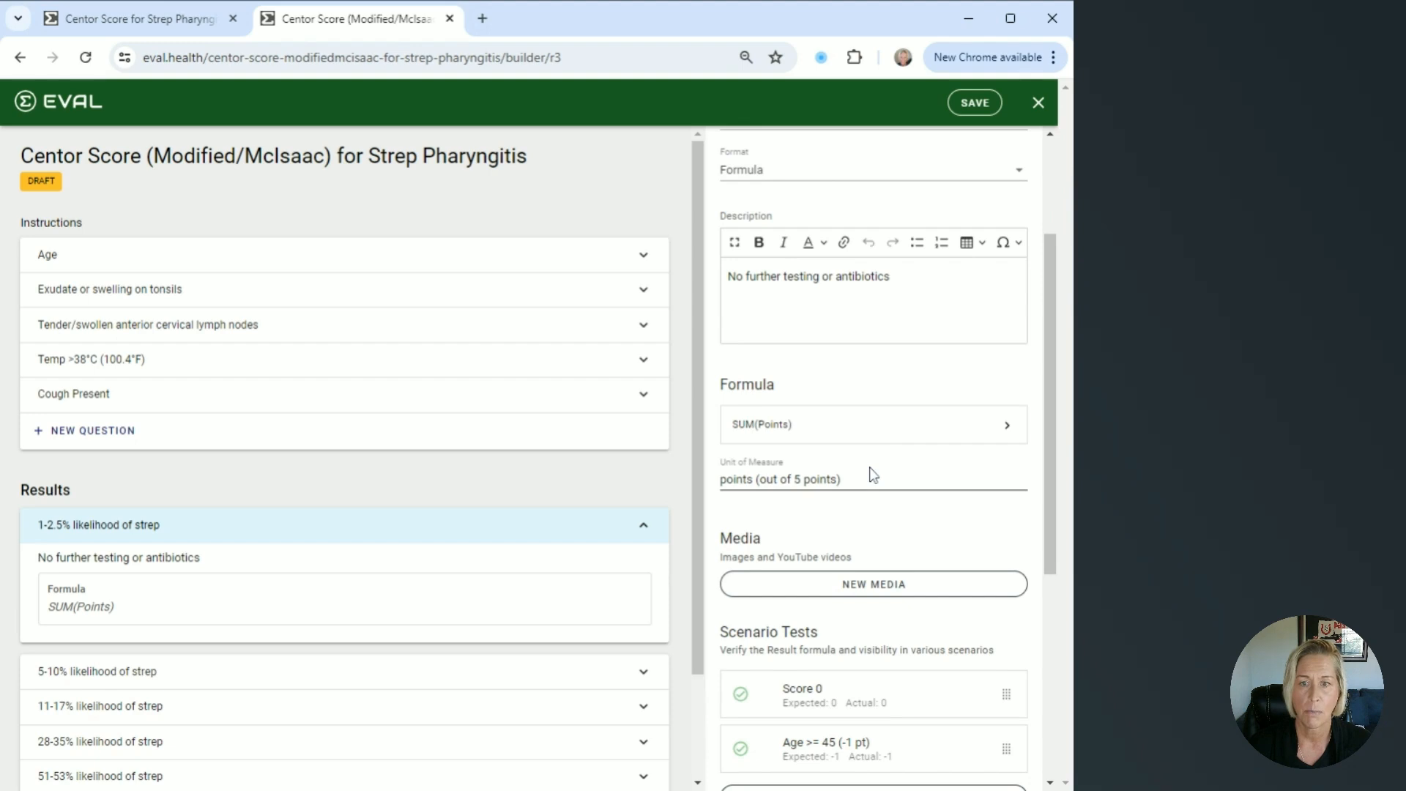
scroll(872, 474, down, 1)
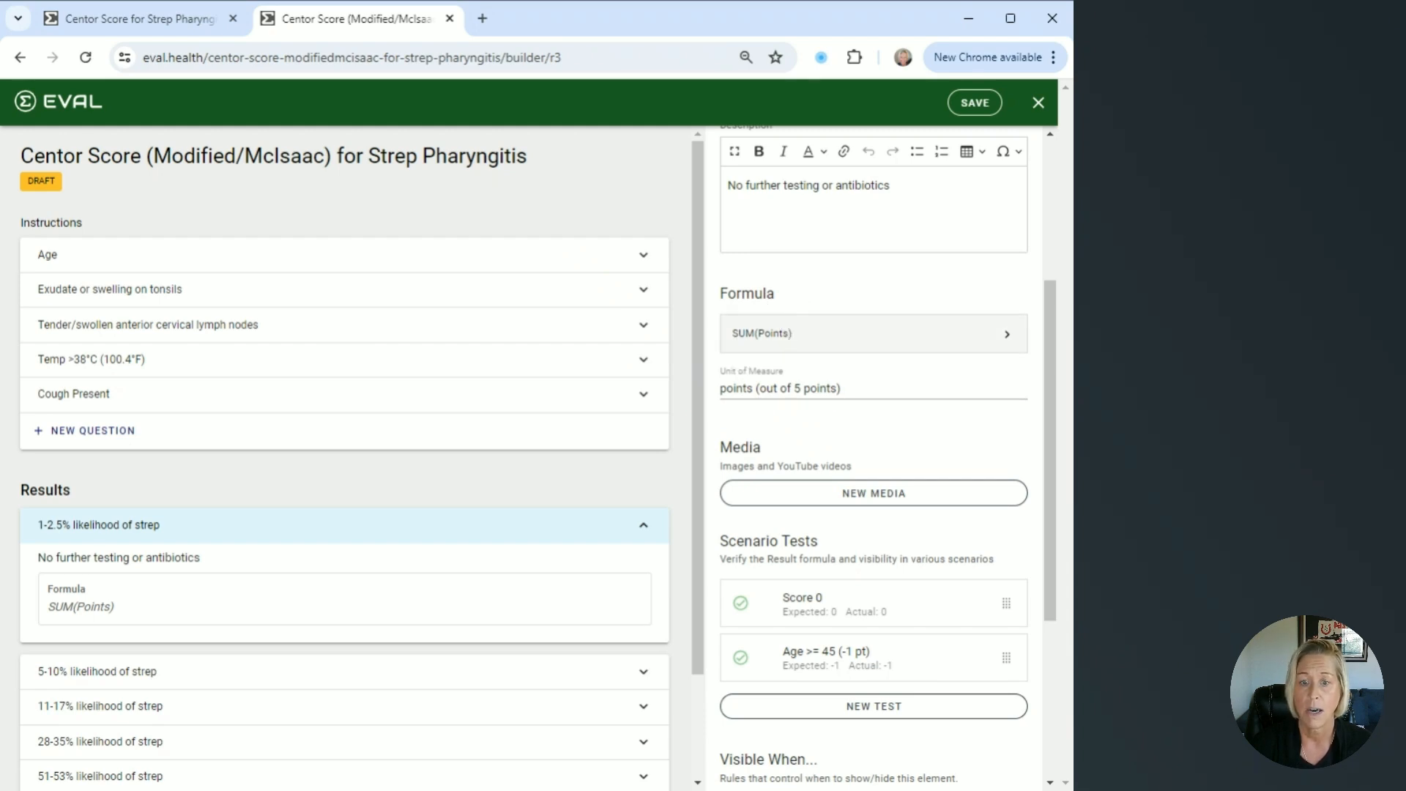
scroll(784, 320, down, 4)
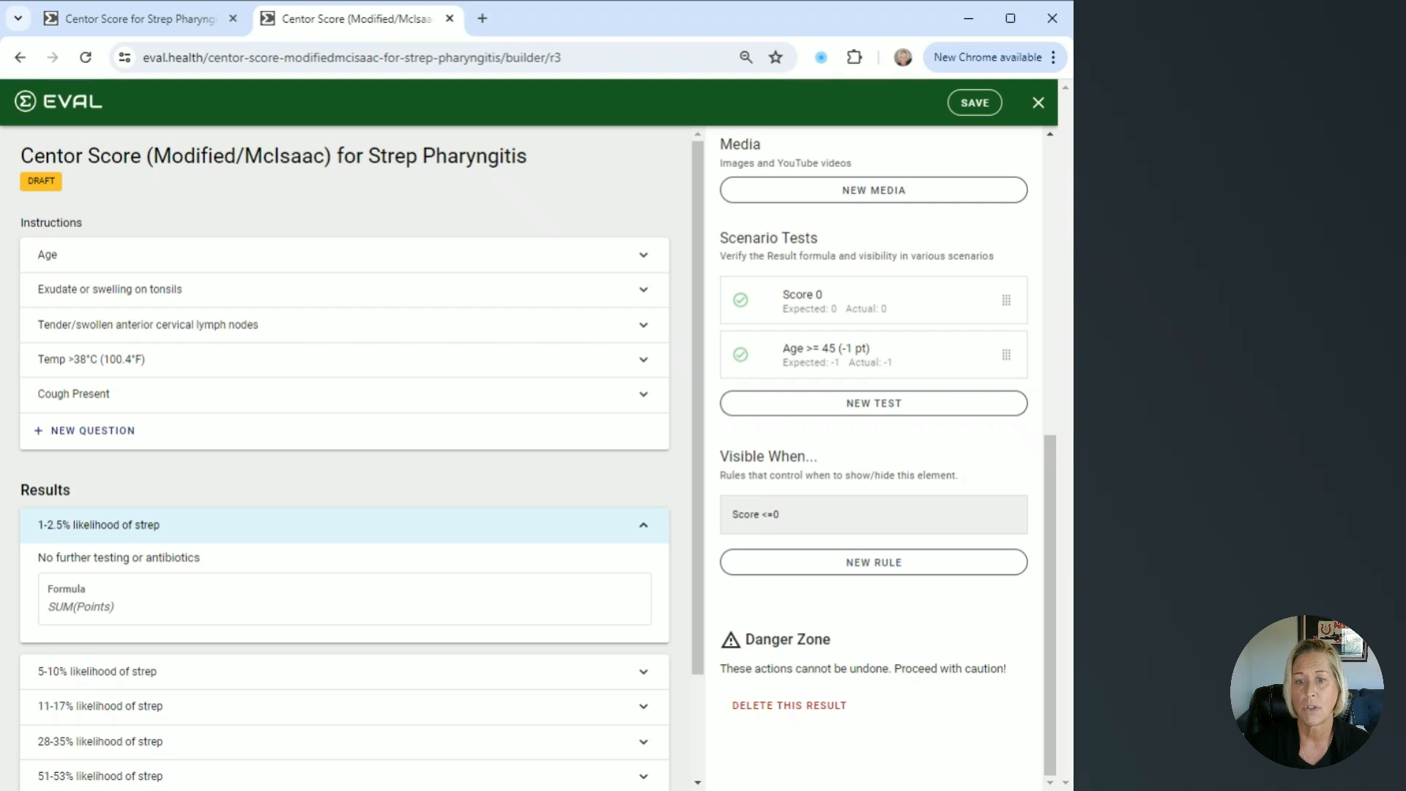
scroll(902, 498, up, 1)
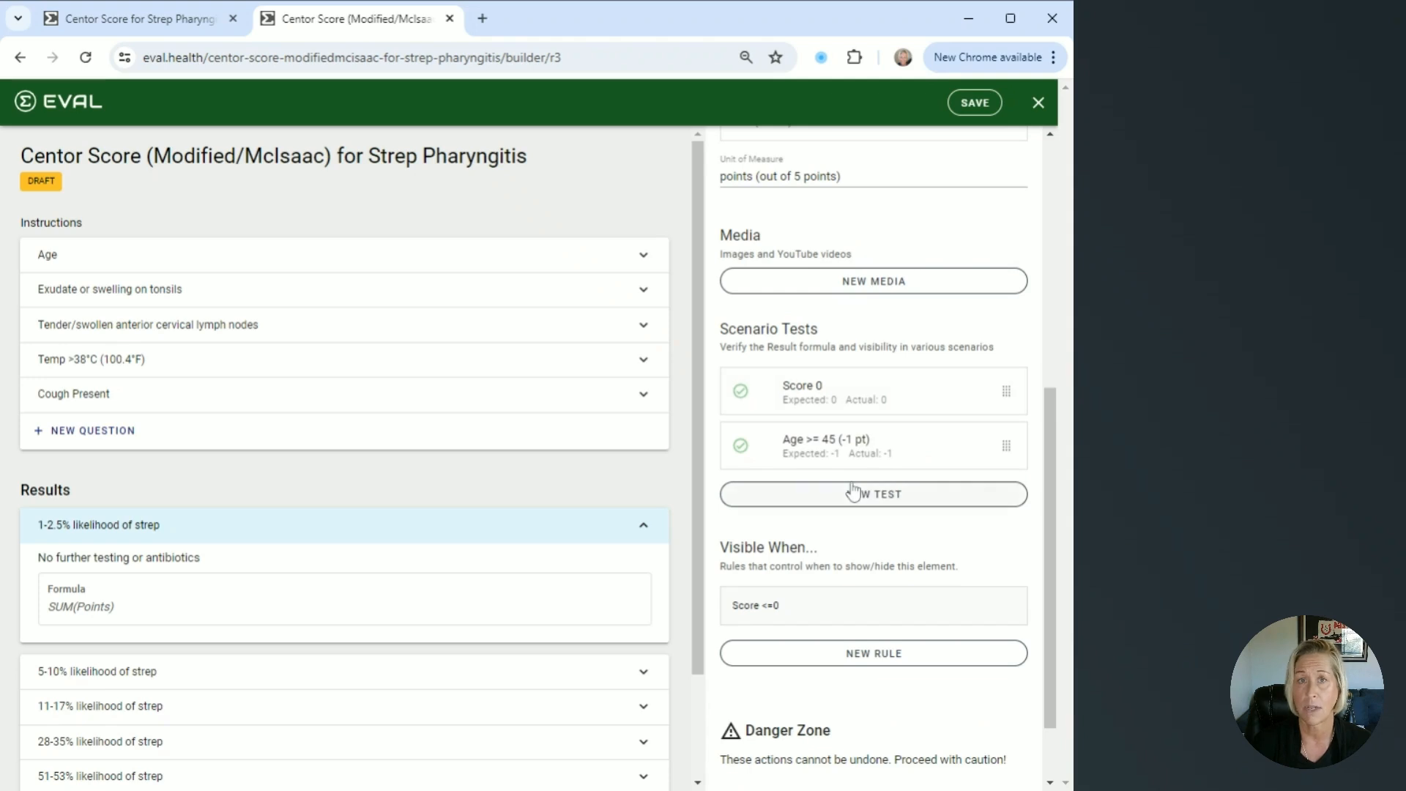
scroll(853, 491, up, 3)
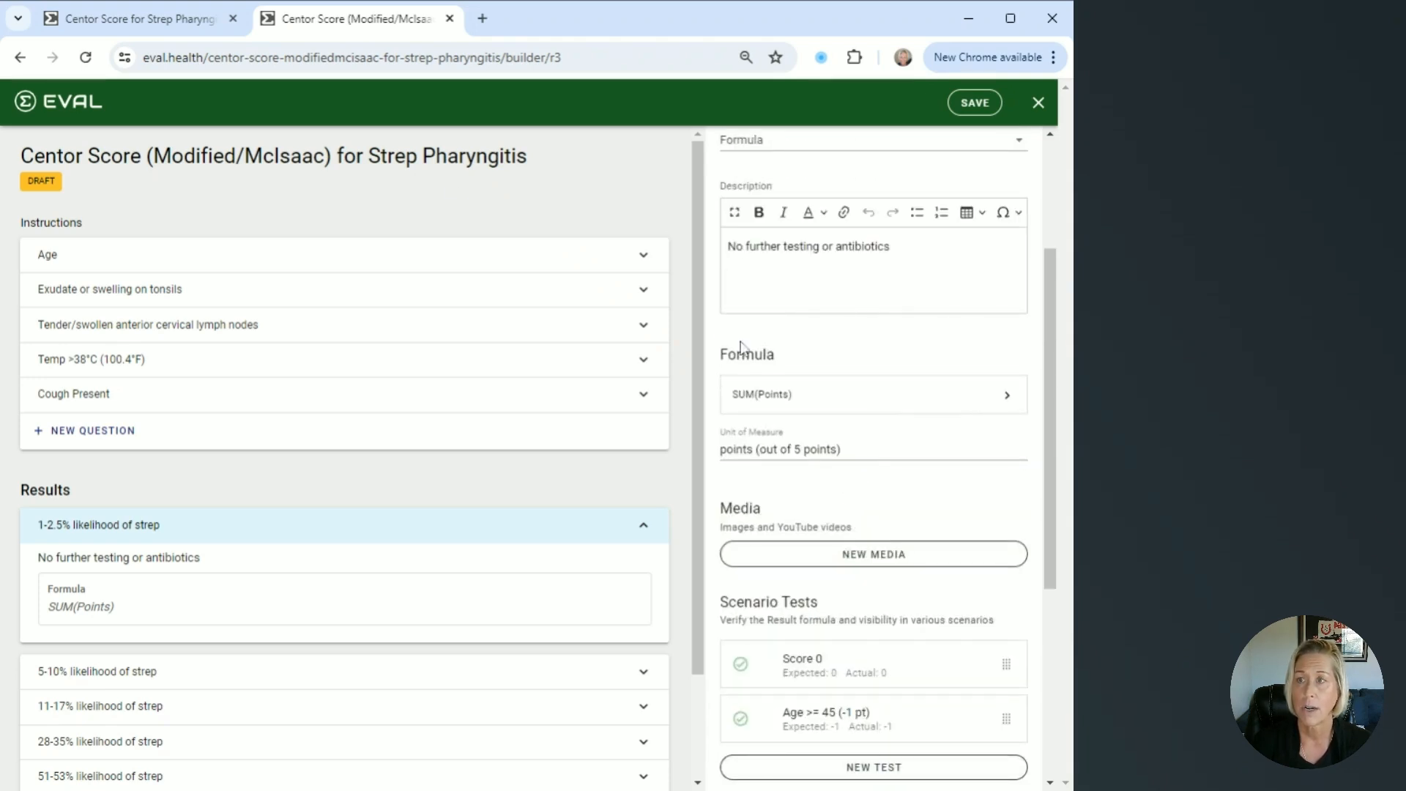
- Return to the Centor Score draft and add a Formula result titled "1-2.5% likelihood of strep" with the description "No further testing or antibiotics."
click(137, 24)
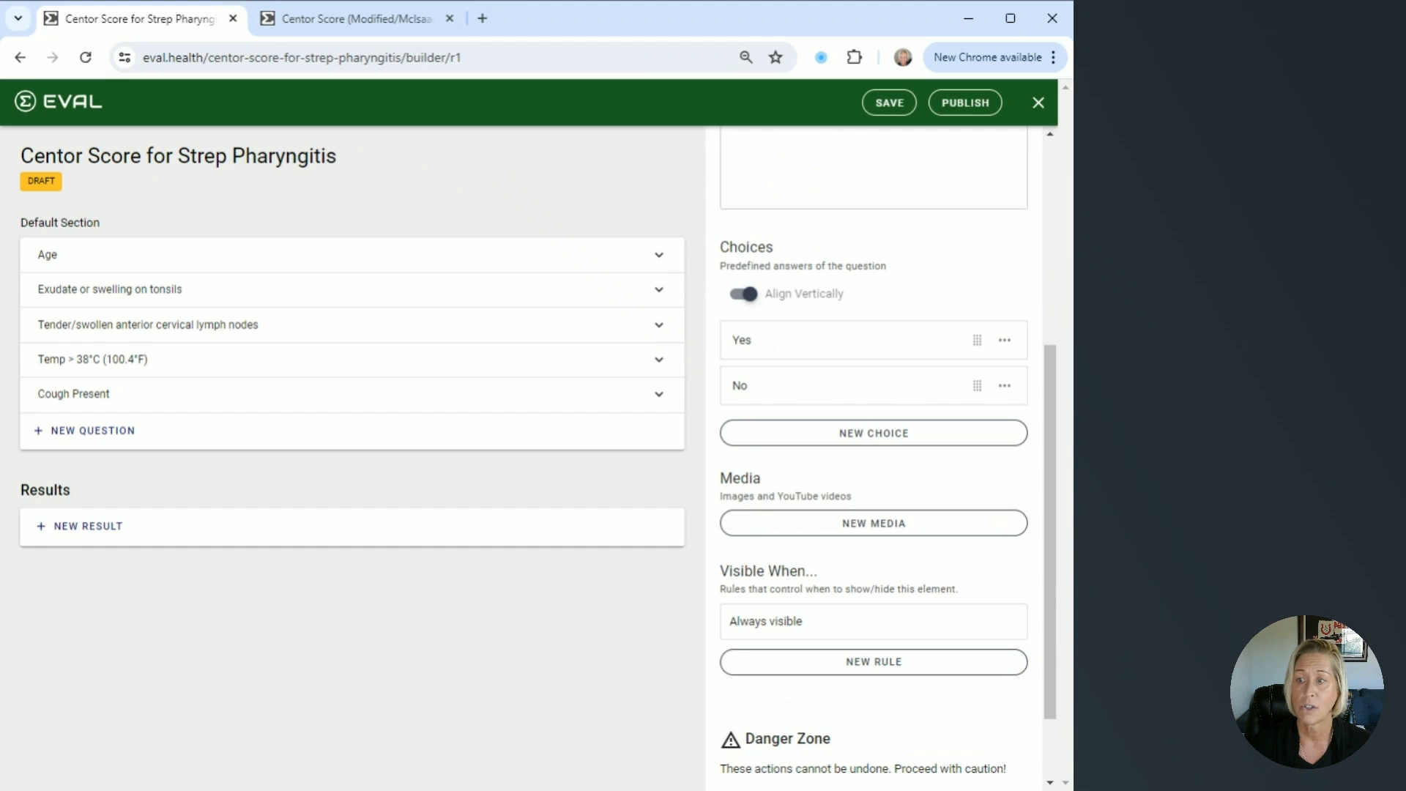
click(88, 527)
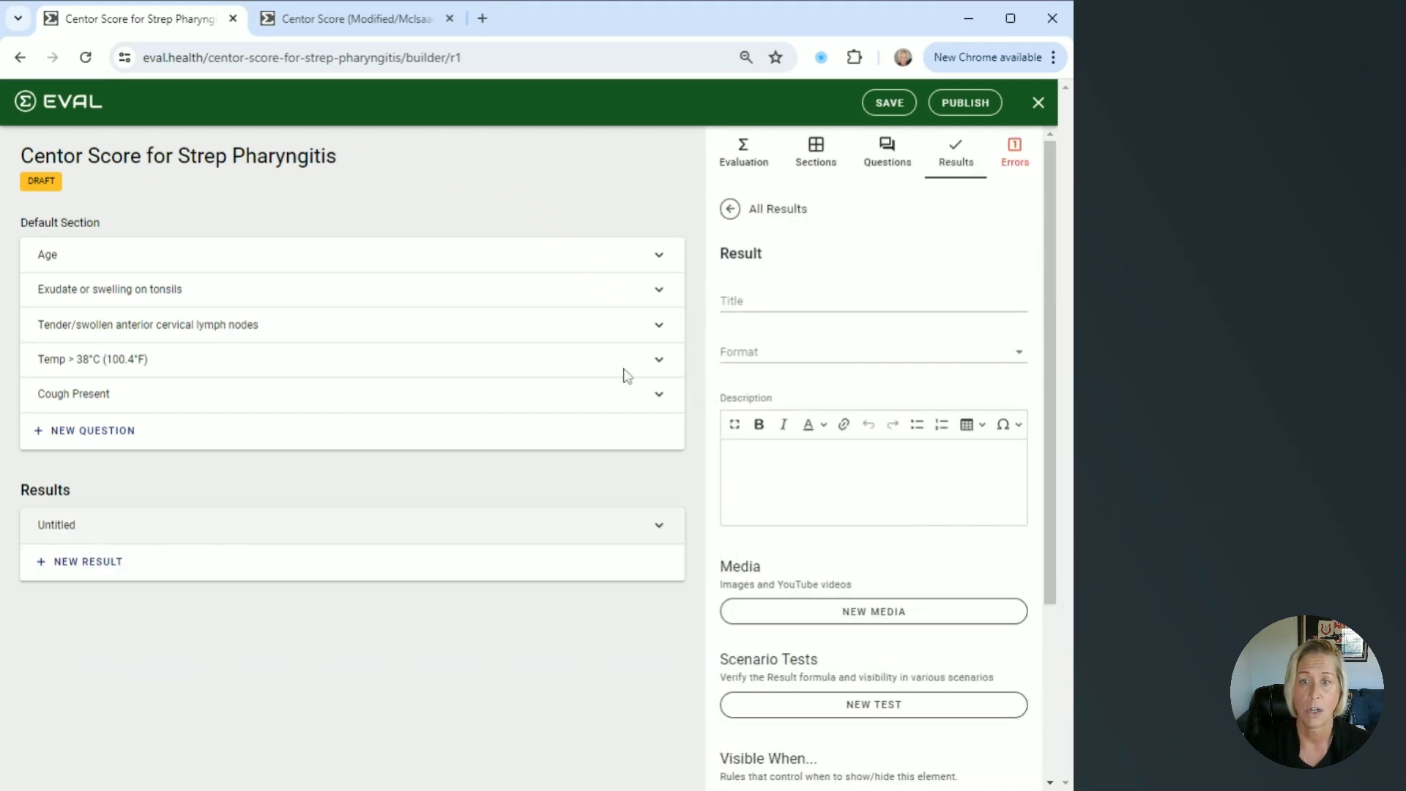
click(806, 300)
text(1-2.5% likelihood of strep)
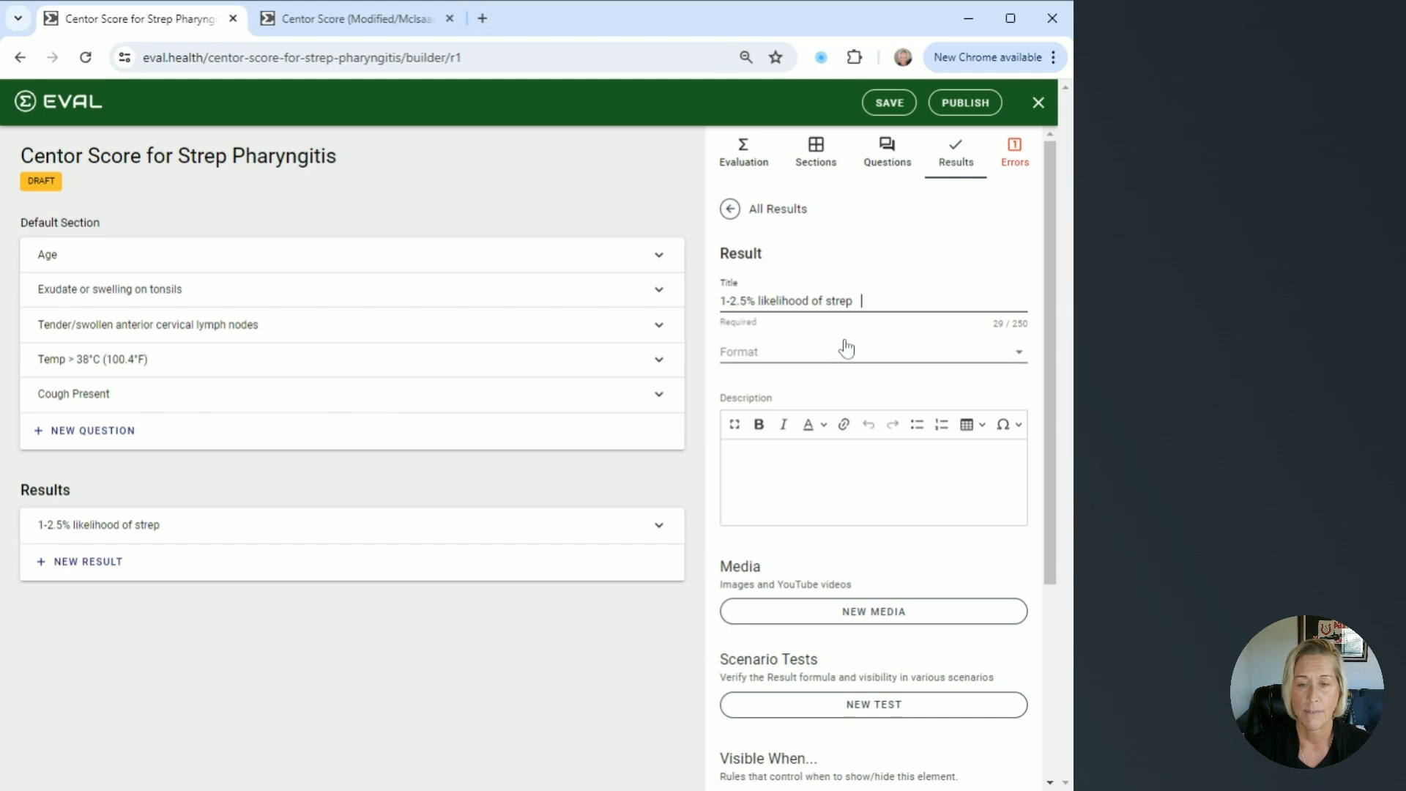
click(843, 361)
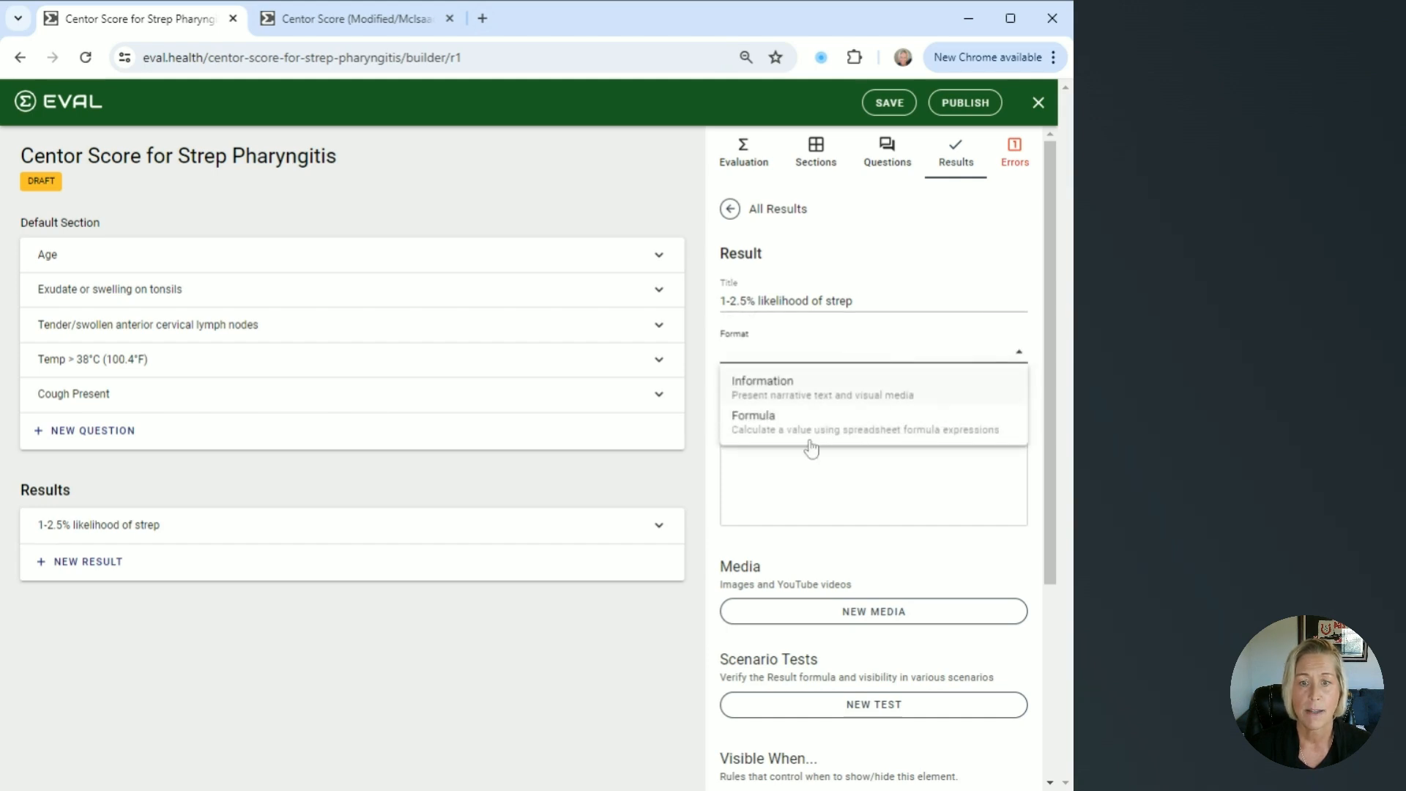
click(812, 435)
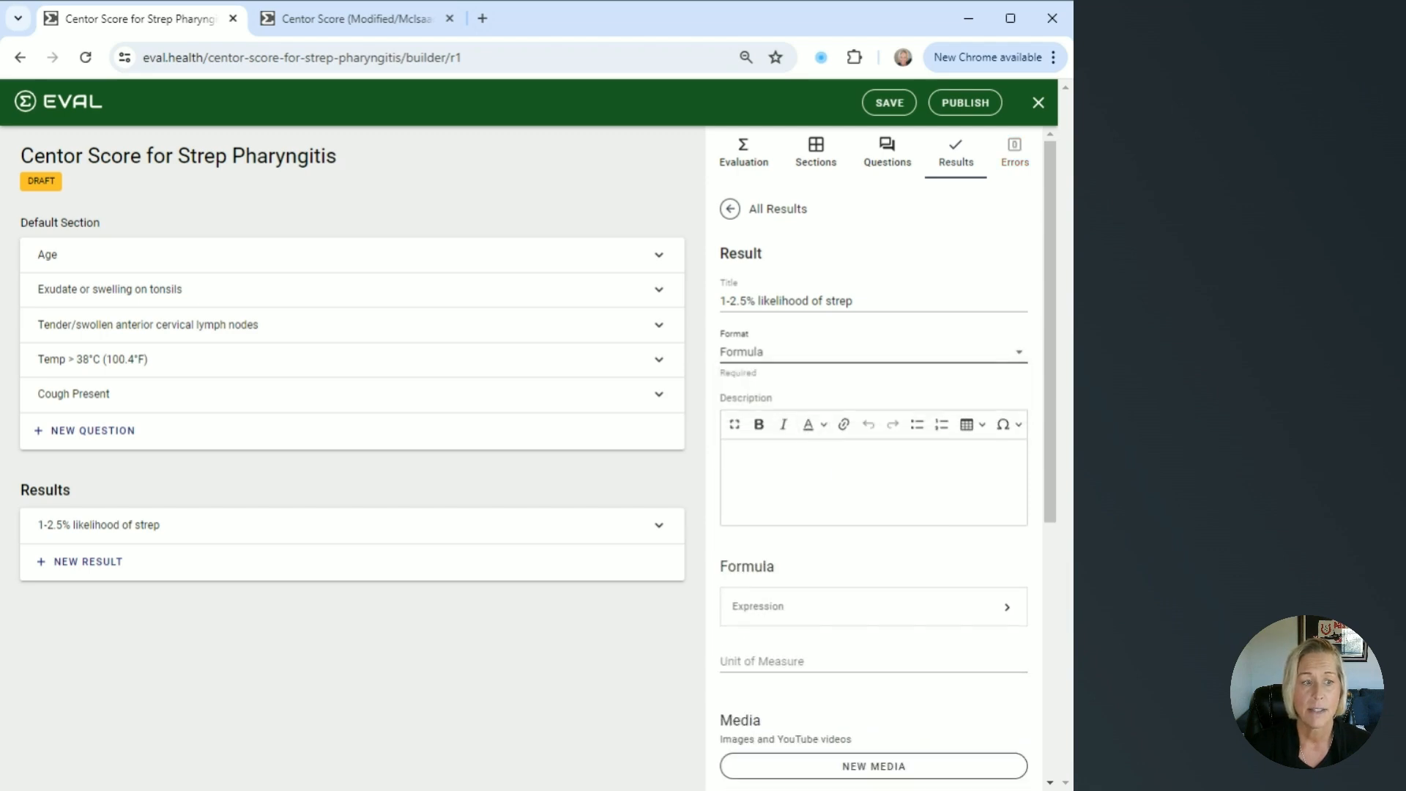
click(759, 475)
text(No further testing or antibiotics.)
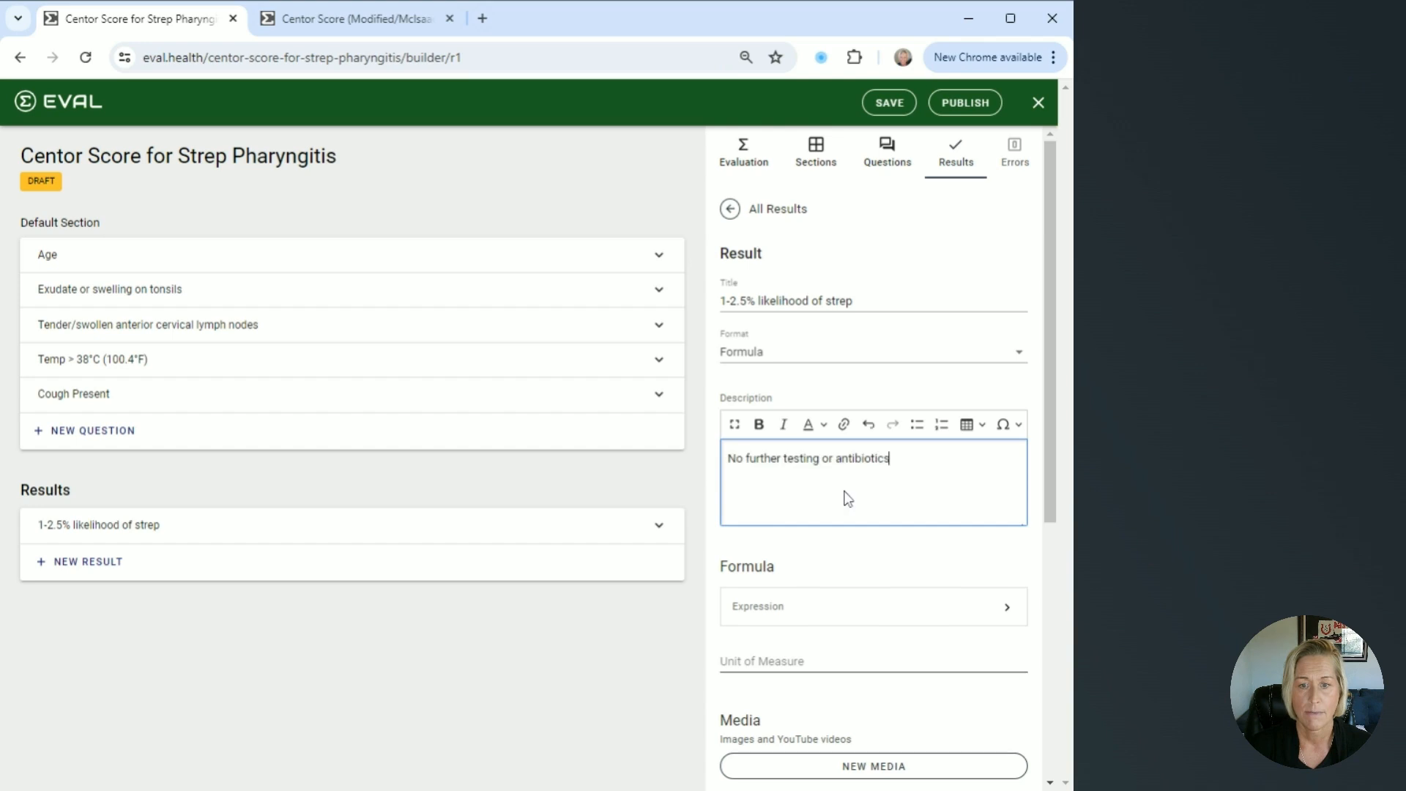
- In the result's formula, add a keyword named "Points" with Default Section as its source
scroll(849, 494, down, 4)
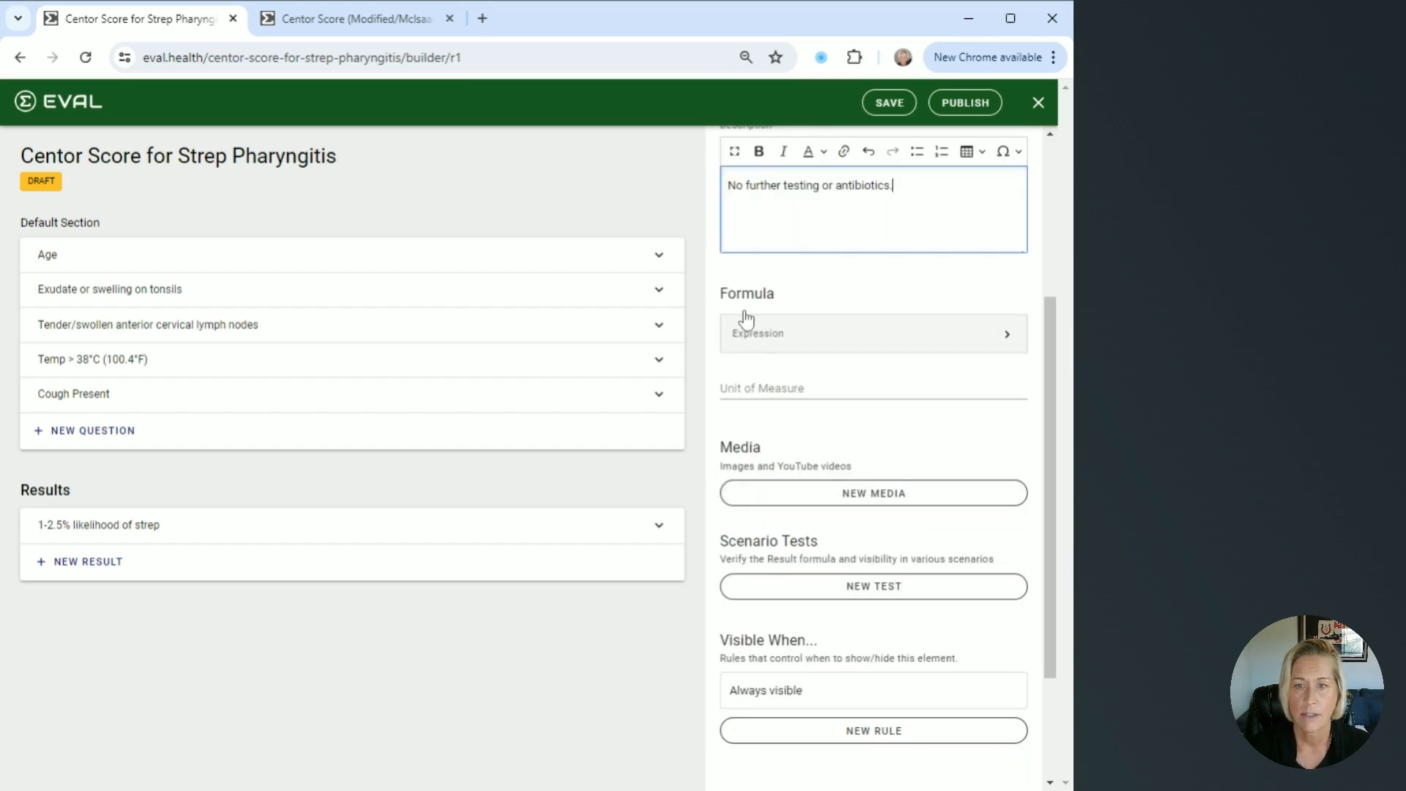
click(991, 350)
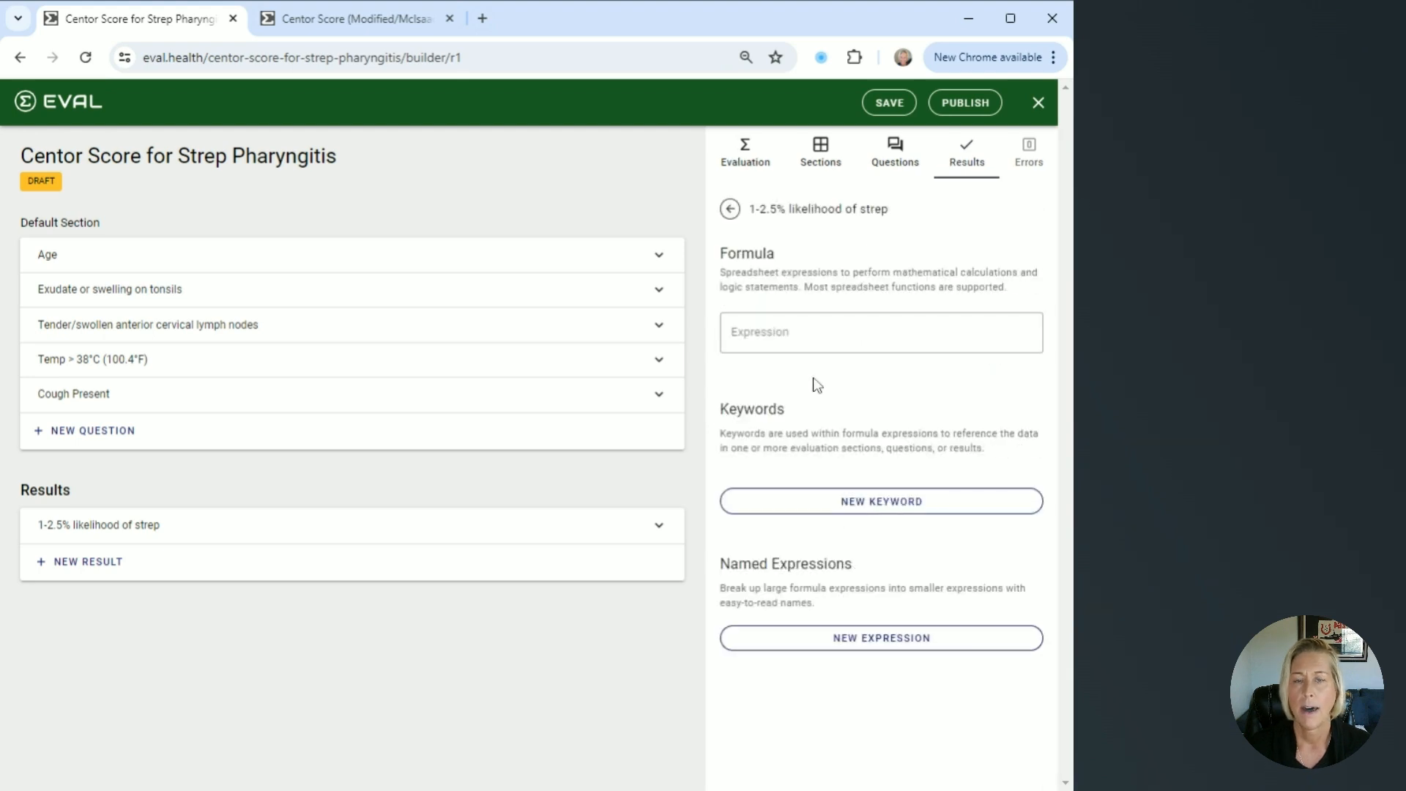
click(888, 504)
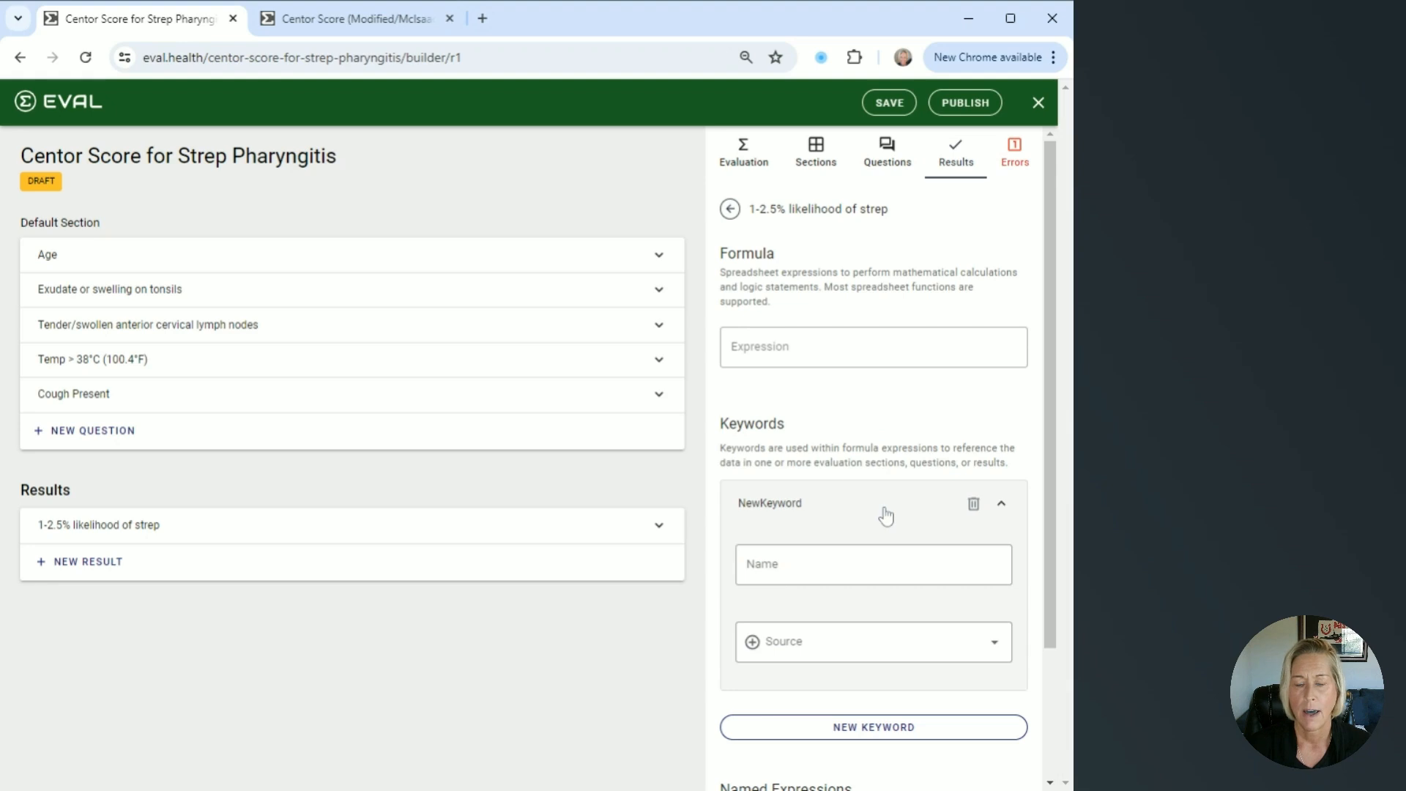
scroll(886, 516, down, 1)
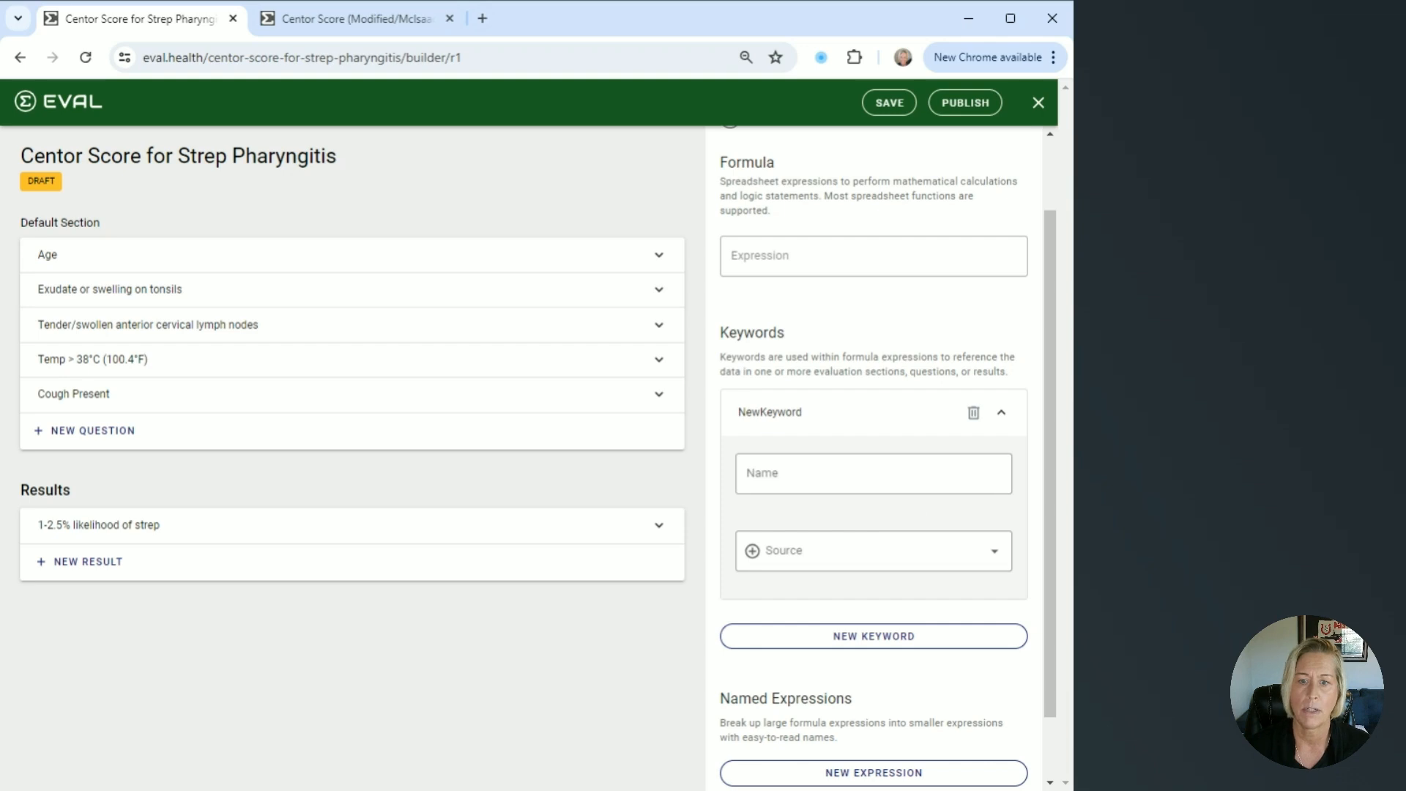
click(999, 561)
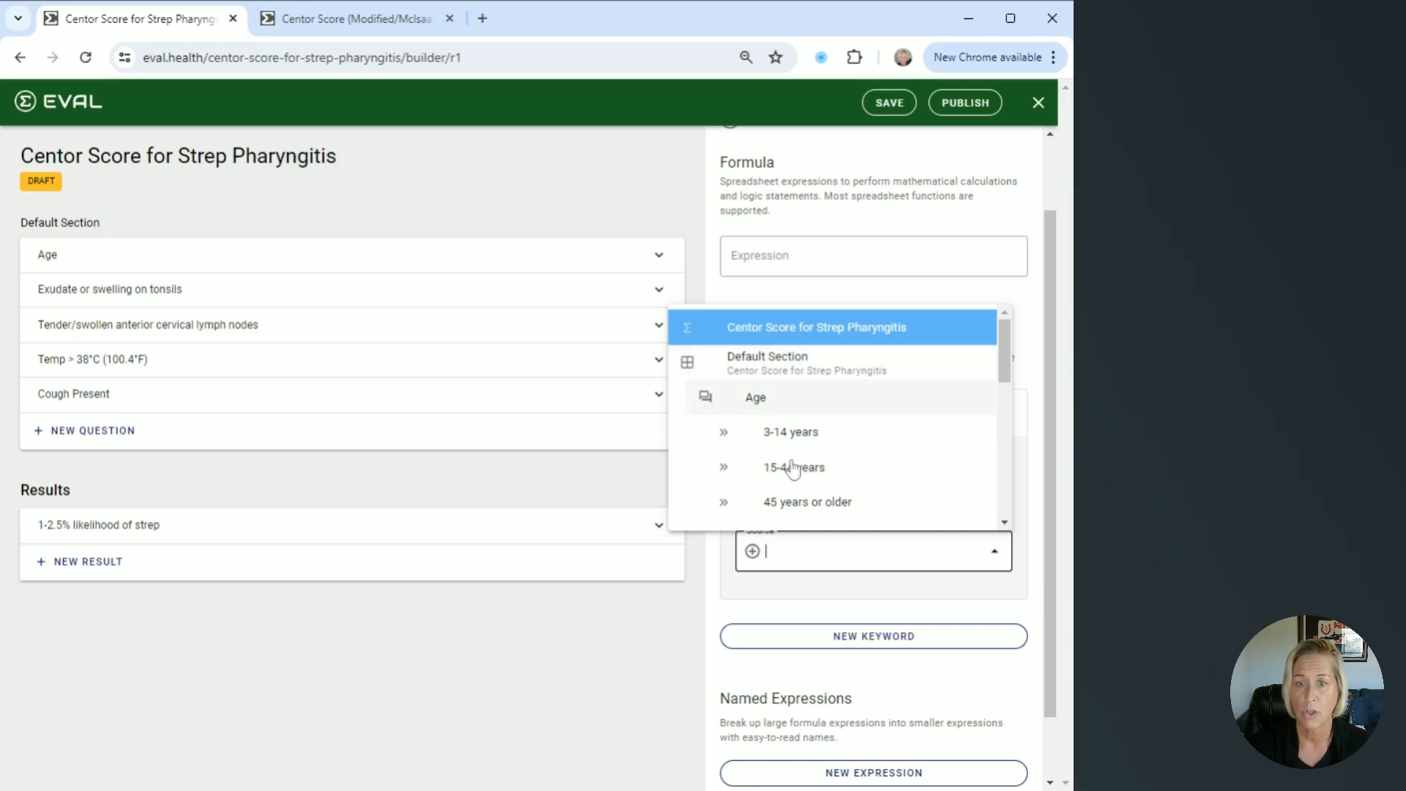
scroll(801, 496, down, 3)
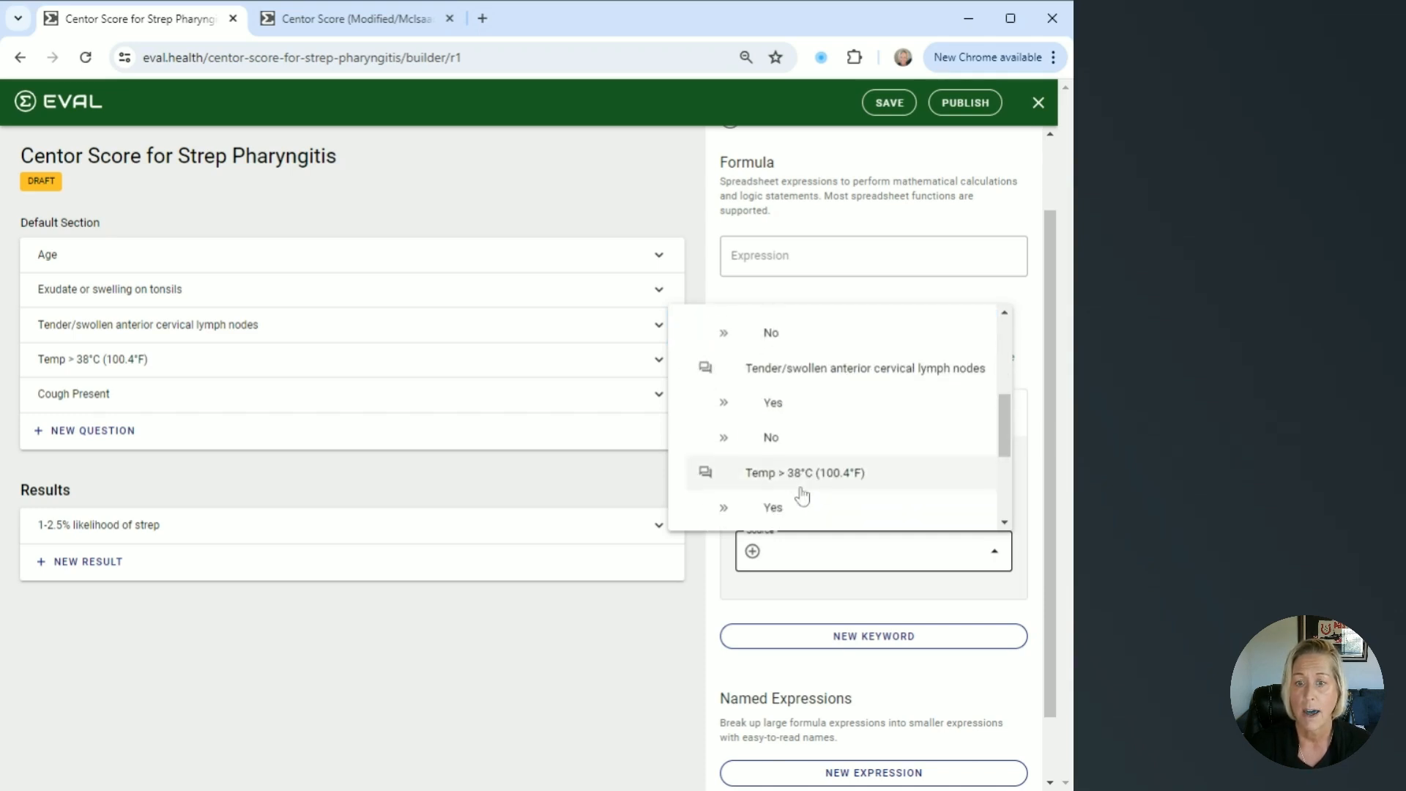
scroll(802, 497, down, 3)
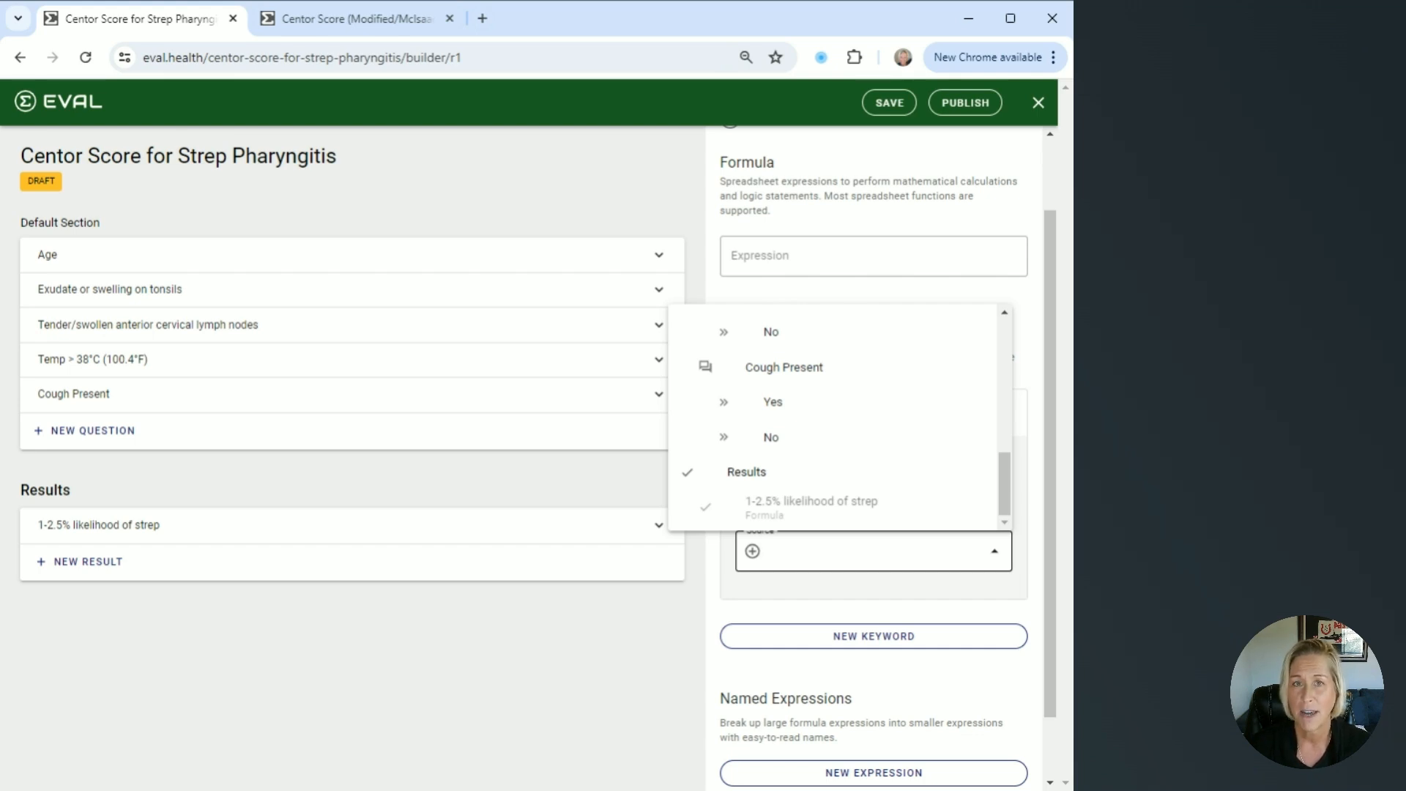
scroll(838, 511, up, 10)
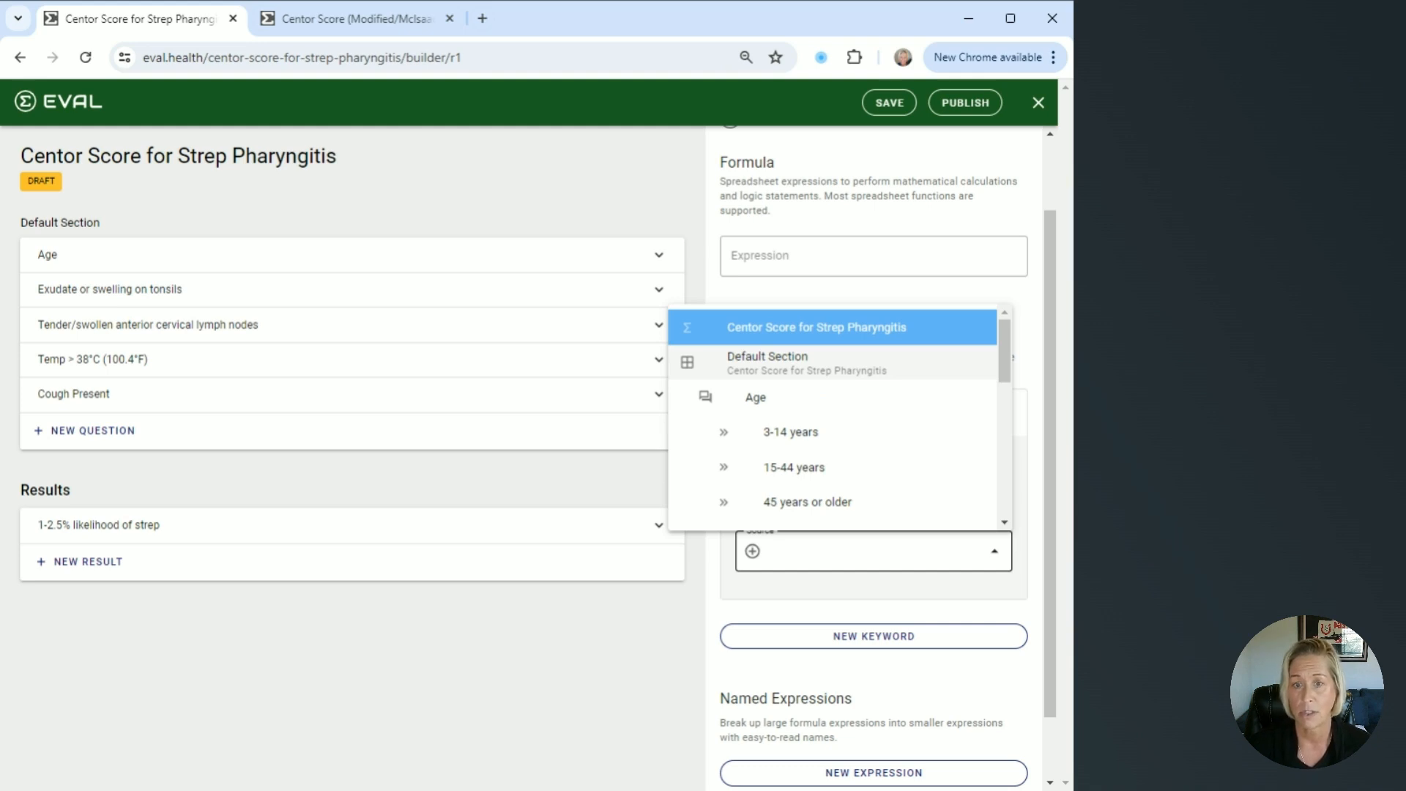
click(850, 366)
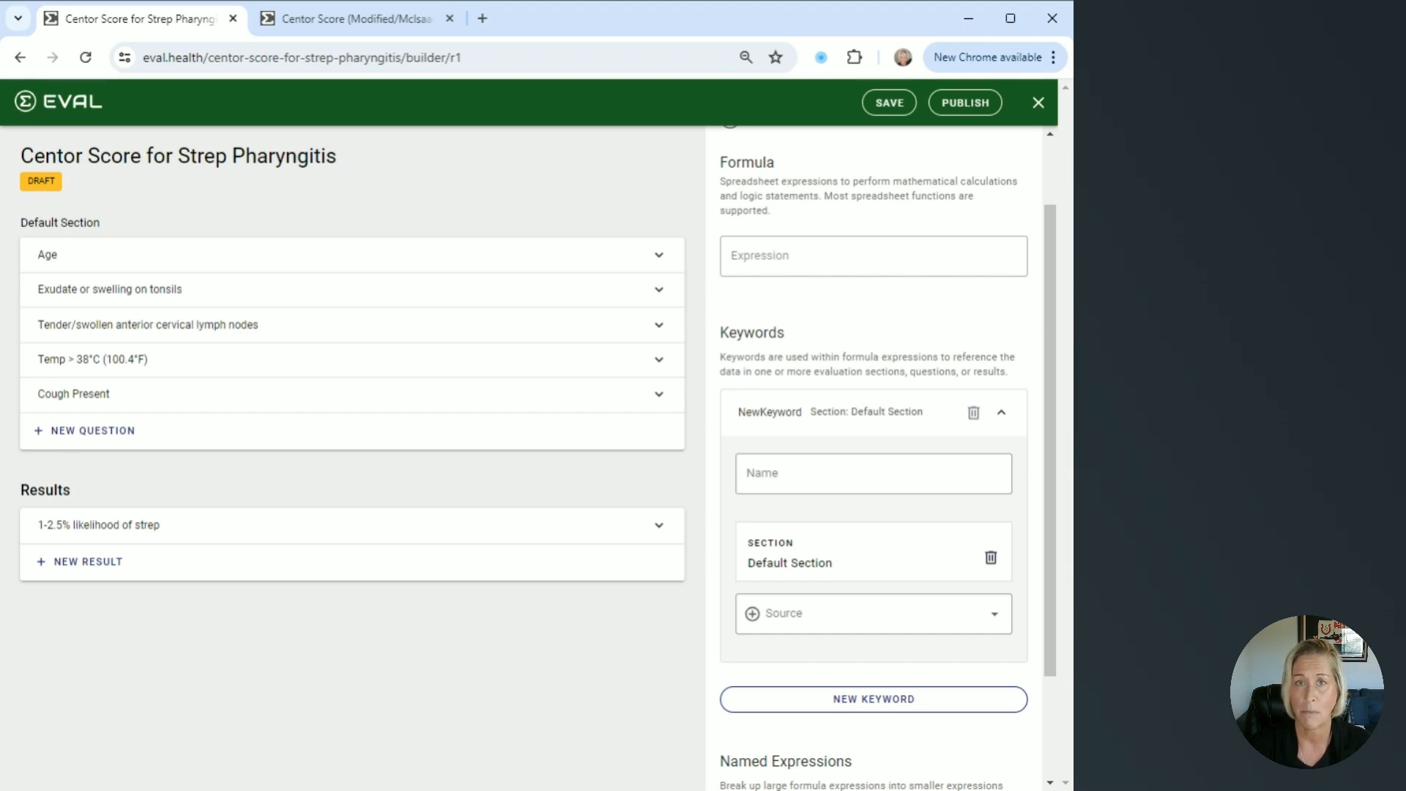
scroll(842, 578, up, 2)
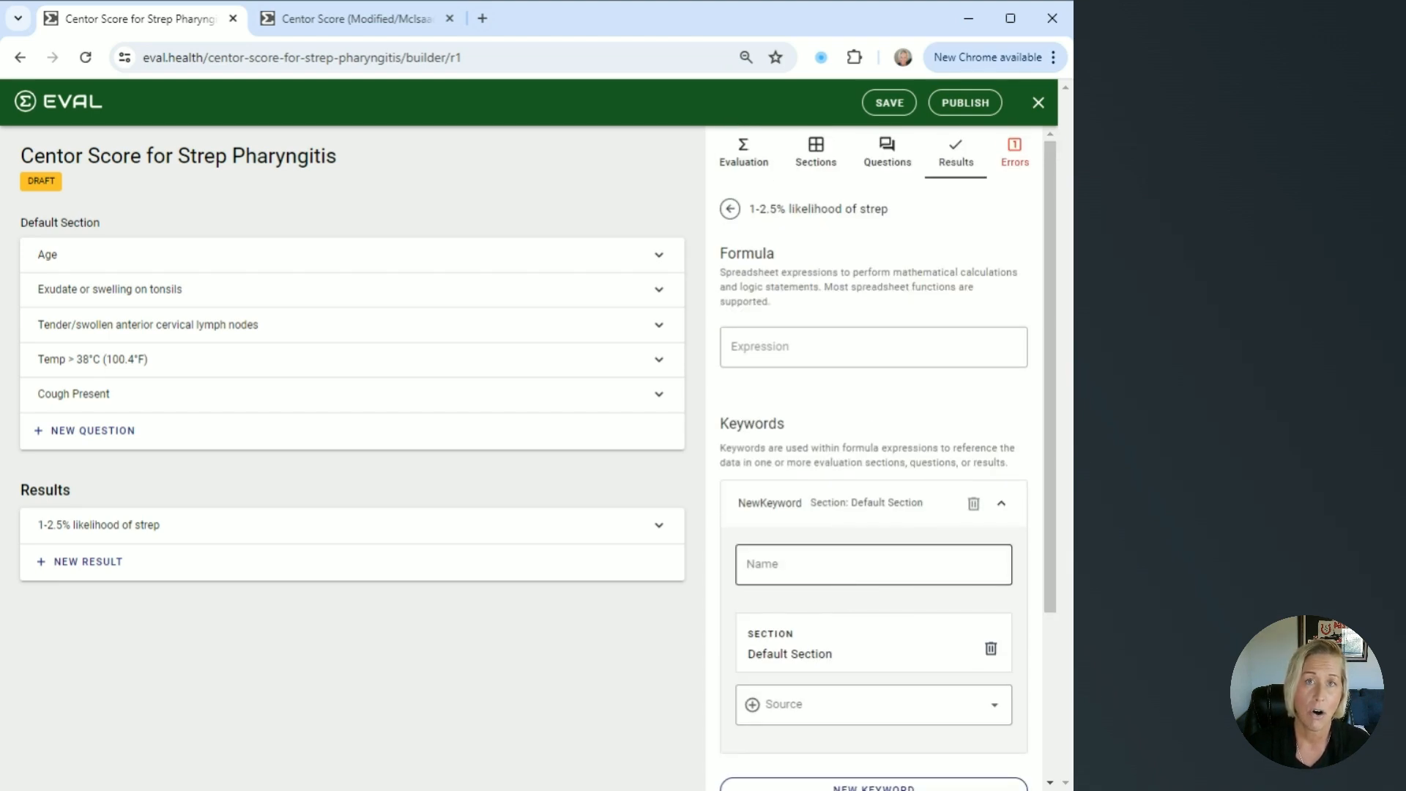
click(850, 568)
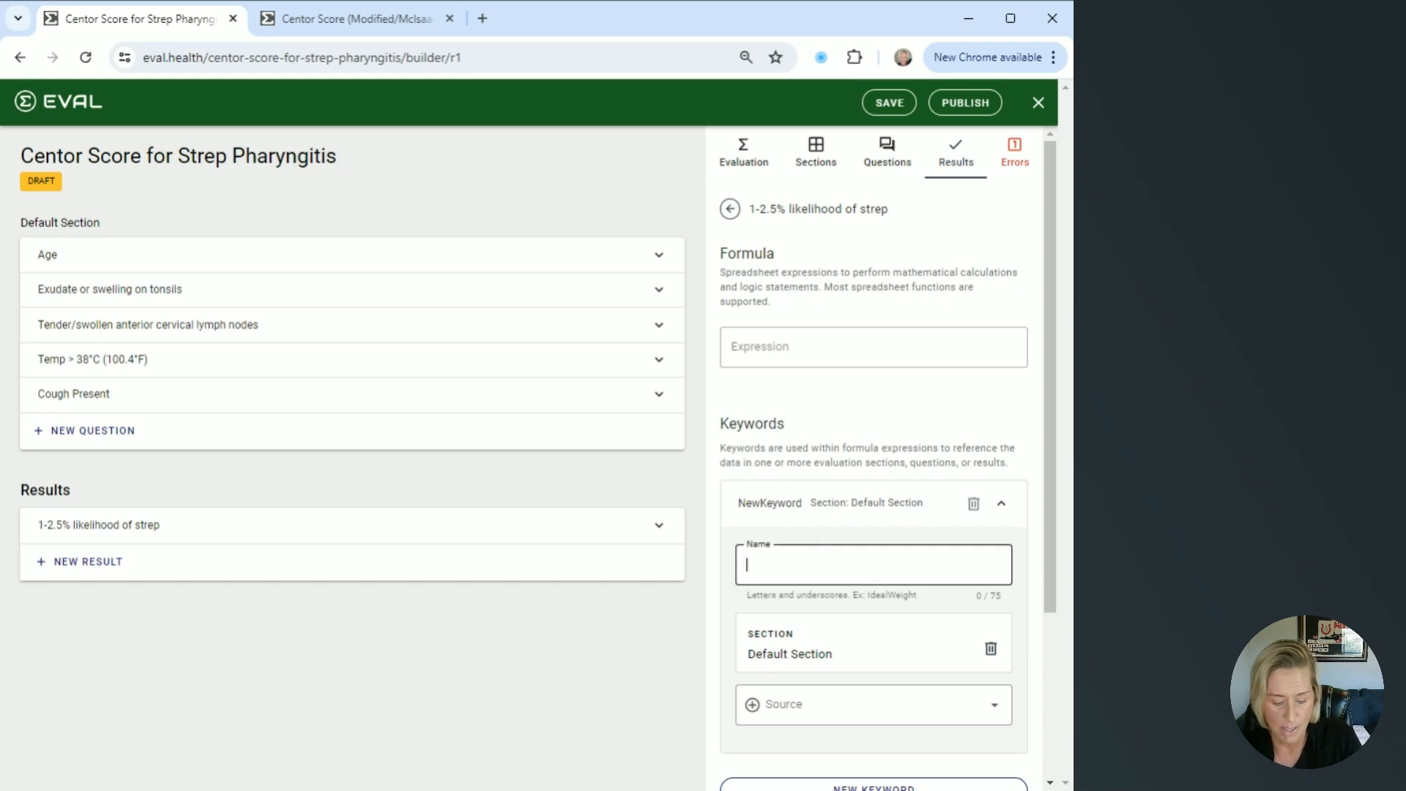
text(Points)
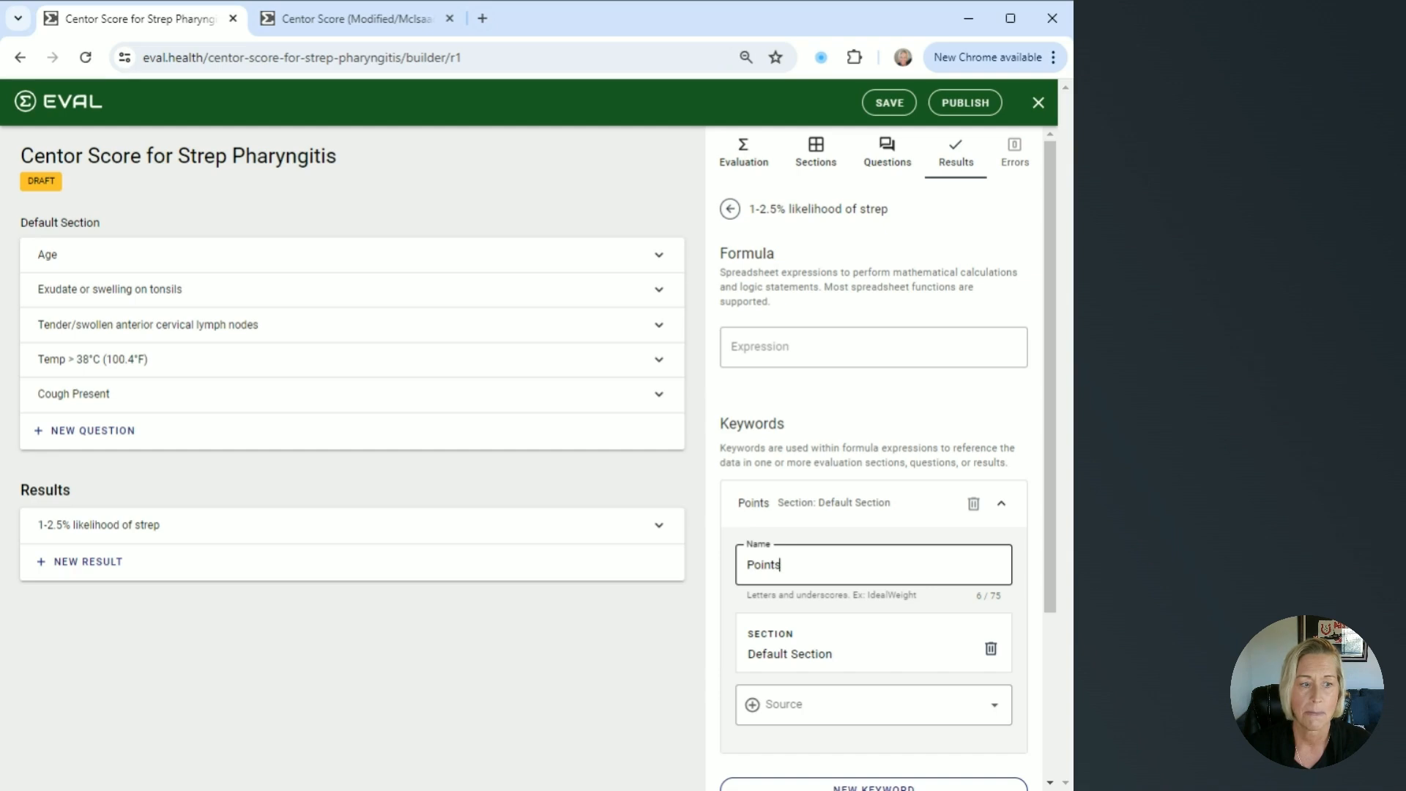
- Set the result's formula expression to SUM(Points) and return to the result's settings
click(873, 347)
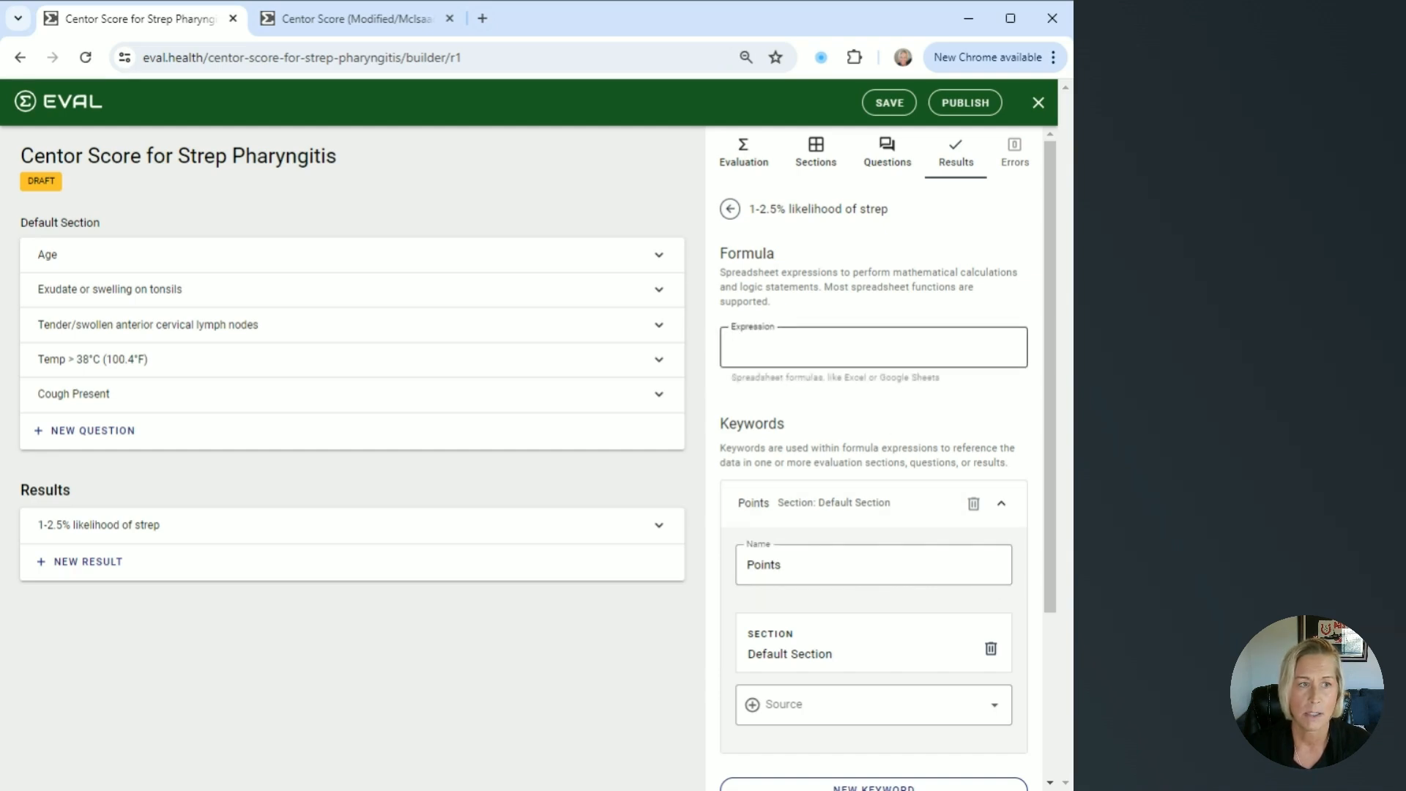
click(873, 398)
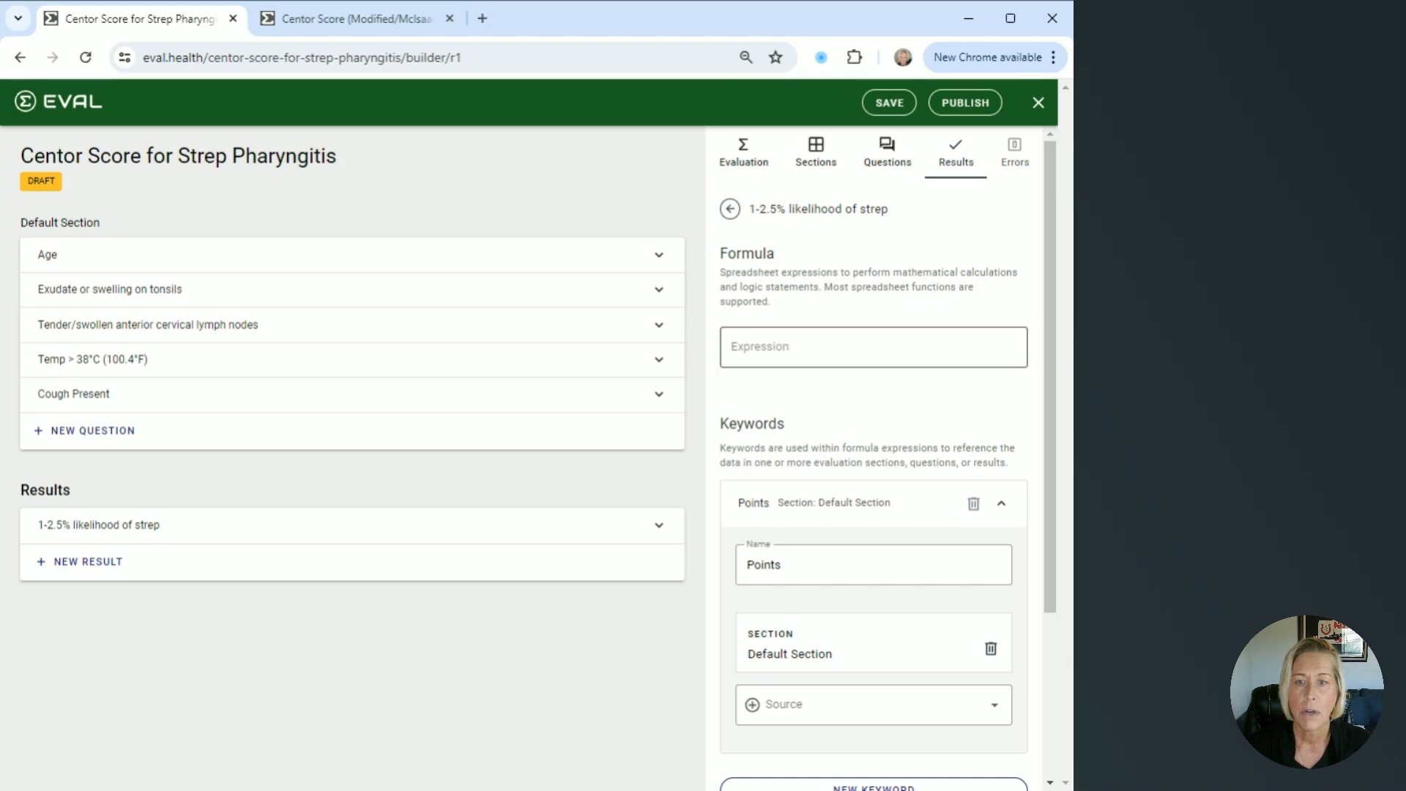
click(773, 354)
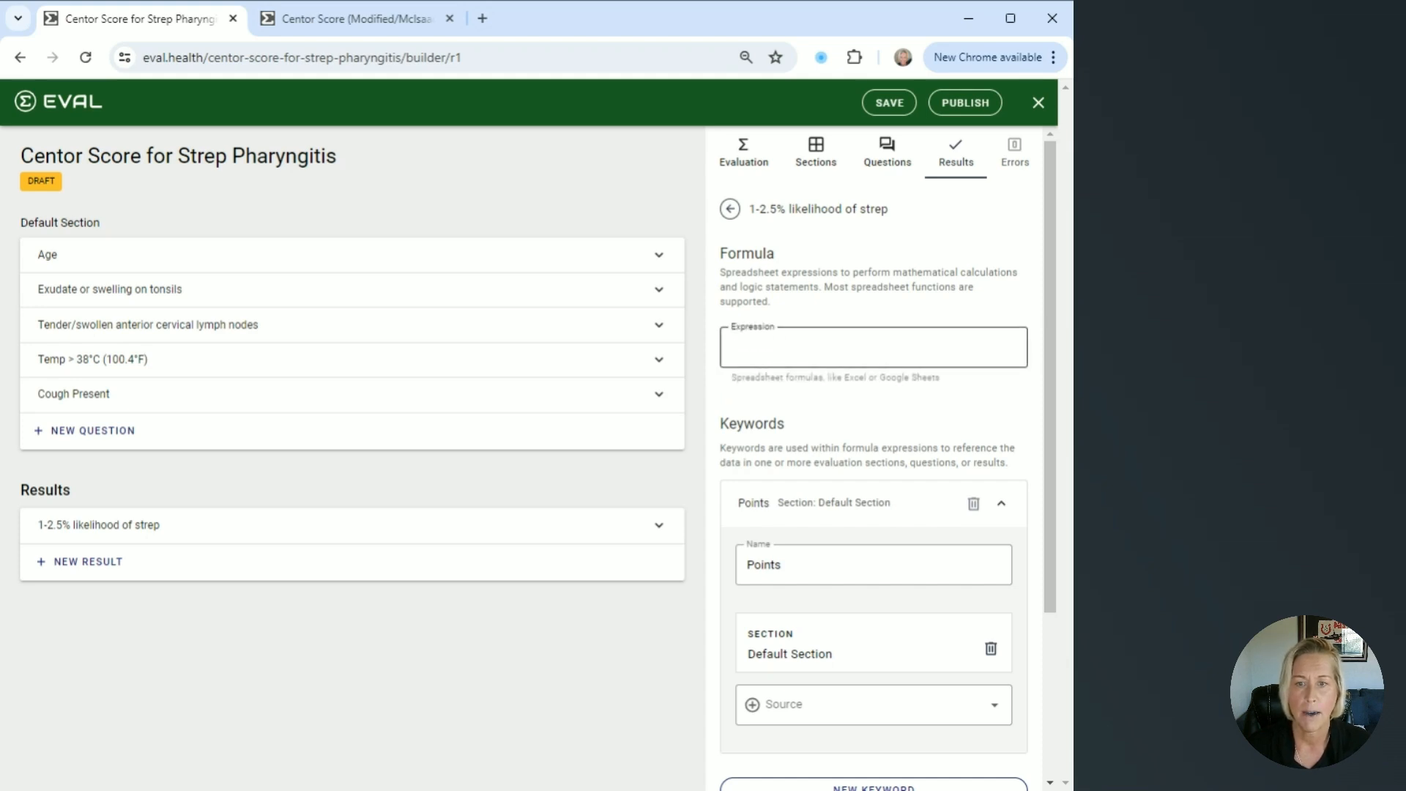
text(SUM(Points))
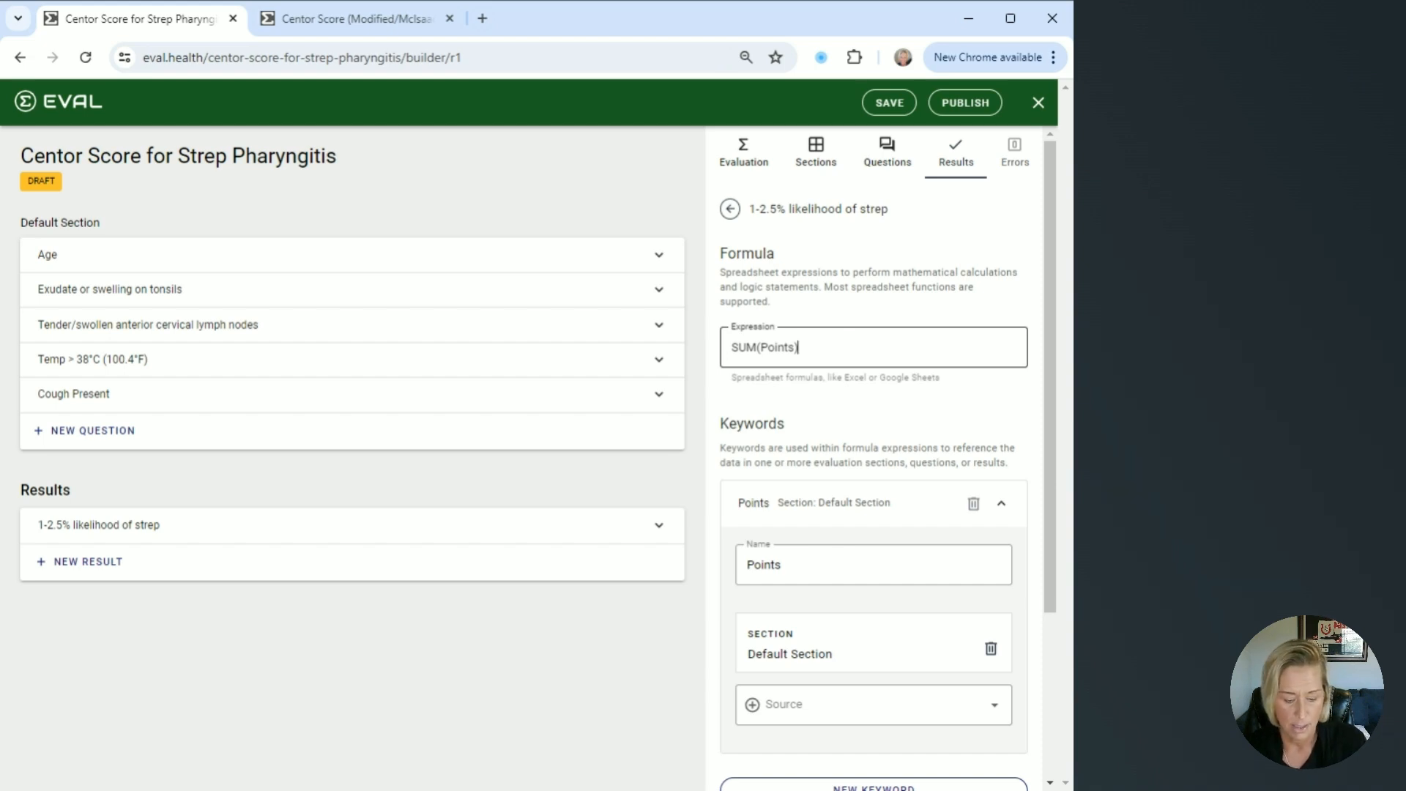
text())
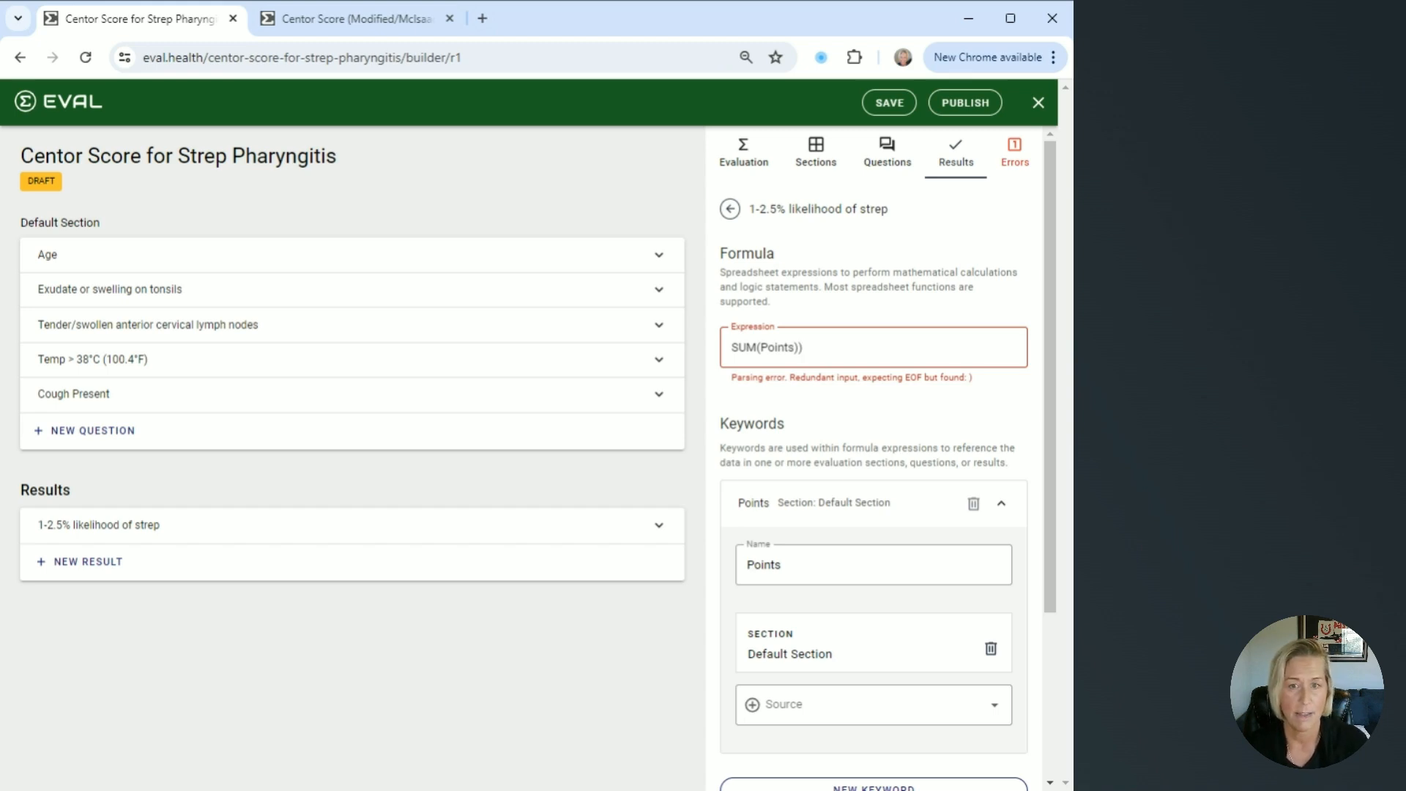
key(BackSpace)
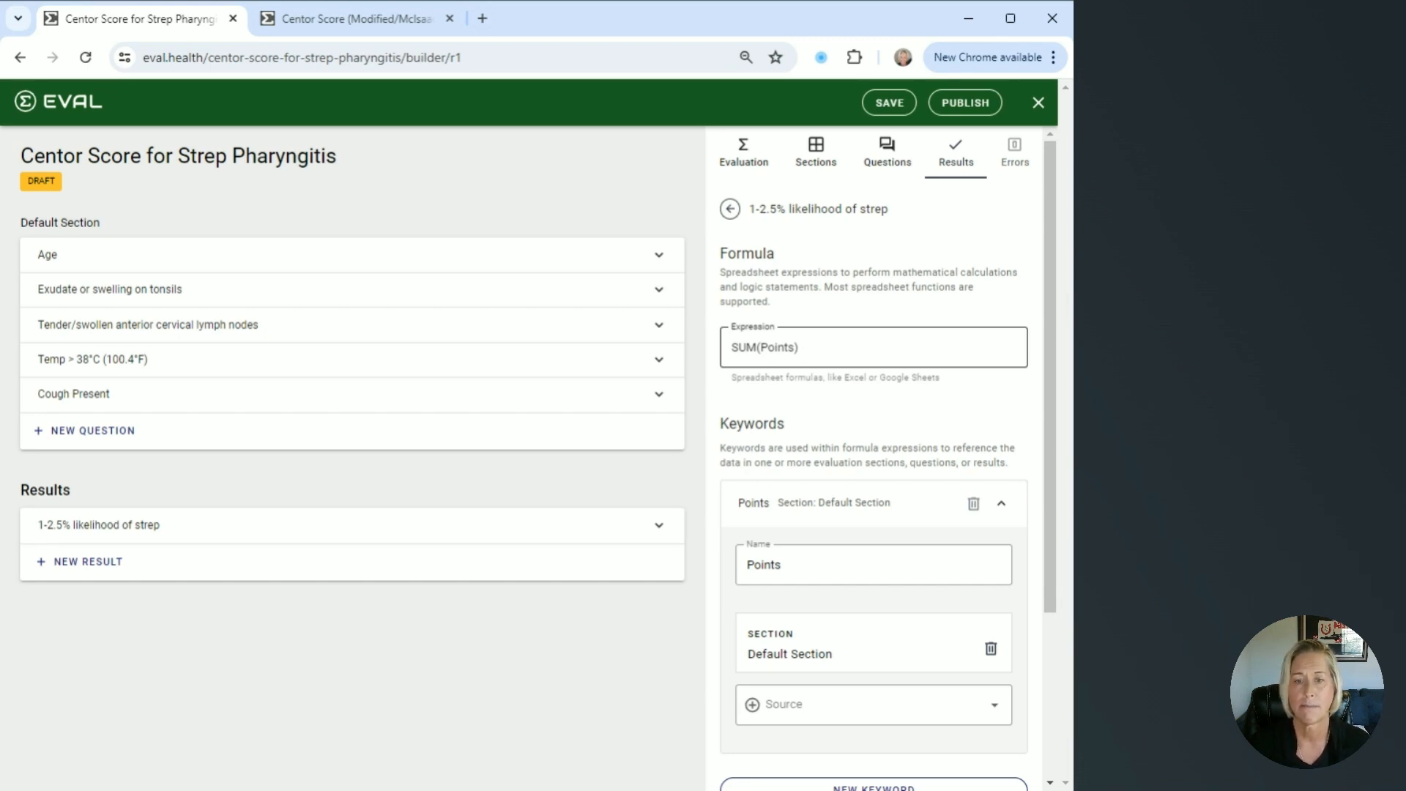
scroll(874, 454, down, 3)
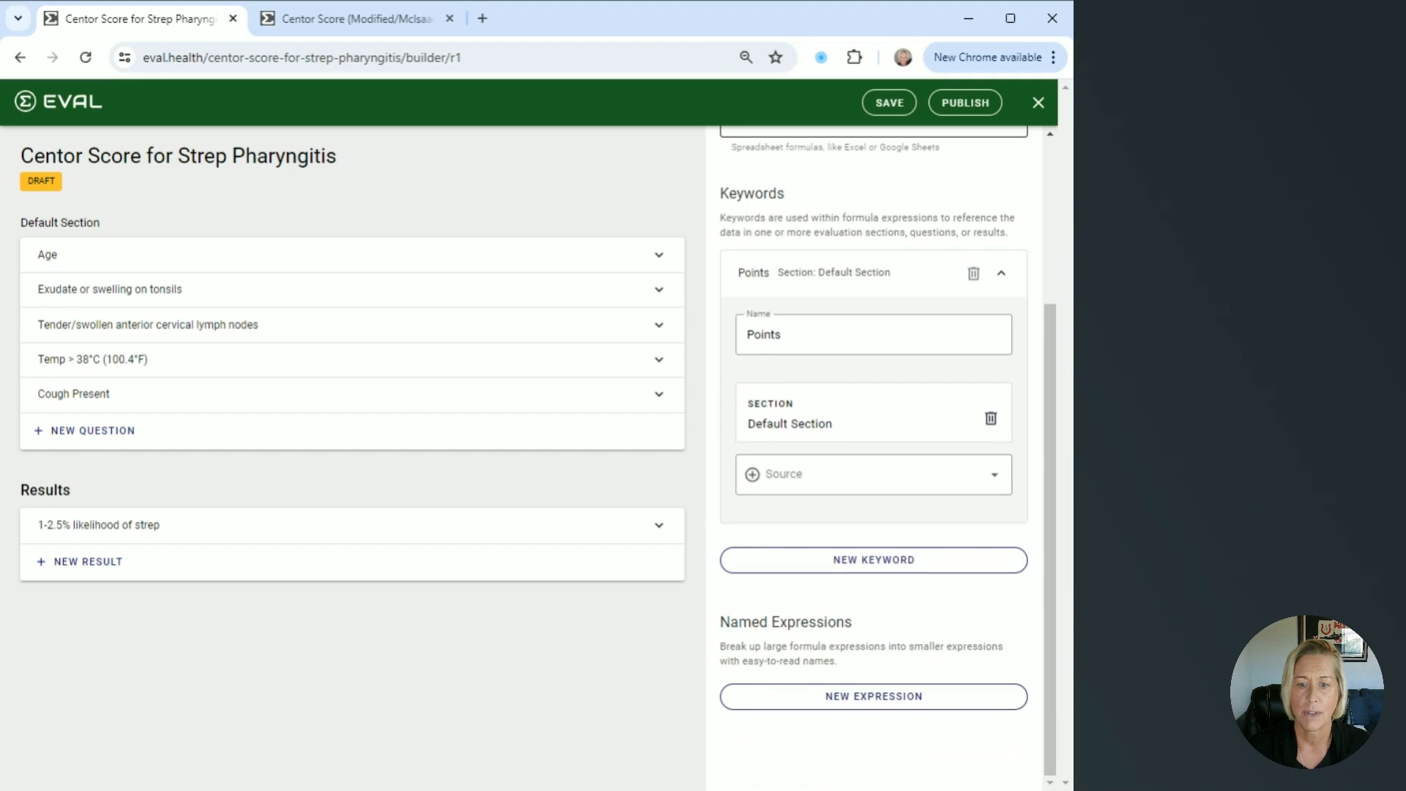
scroll(873, 454, up, 3)
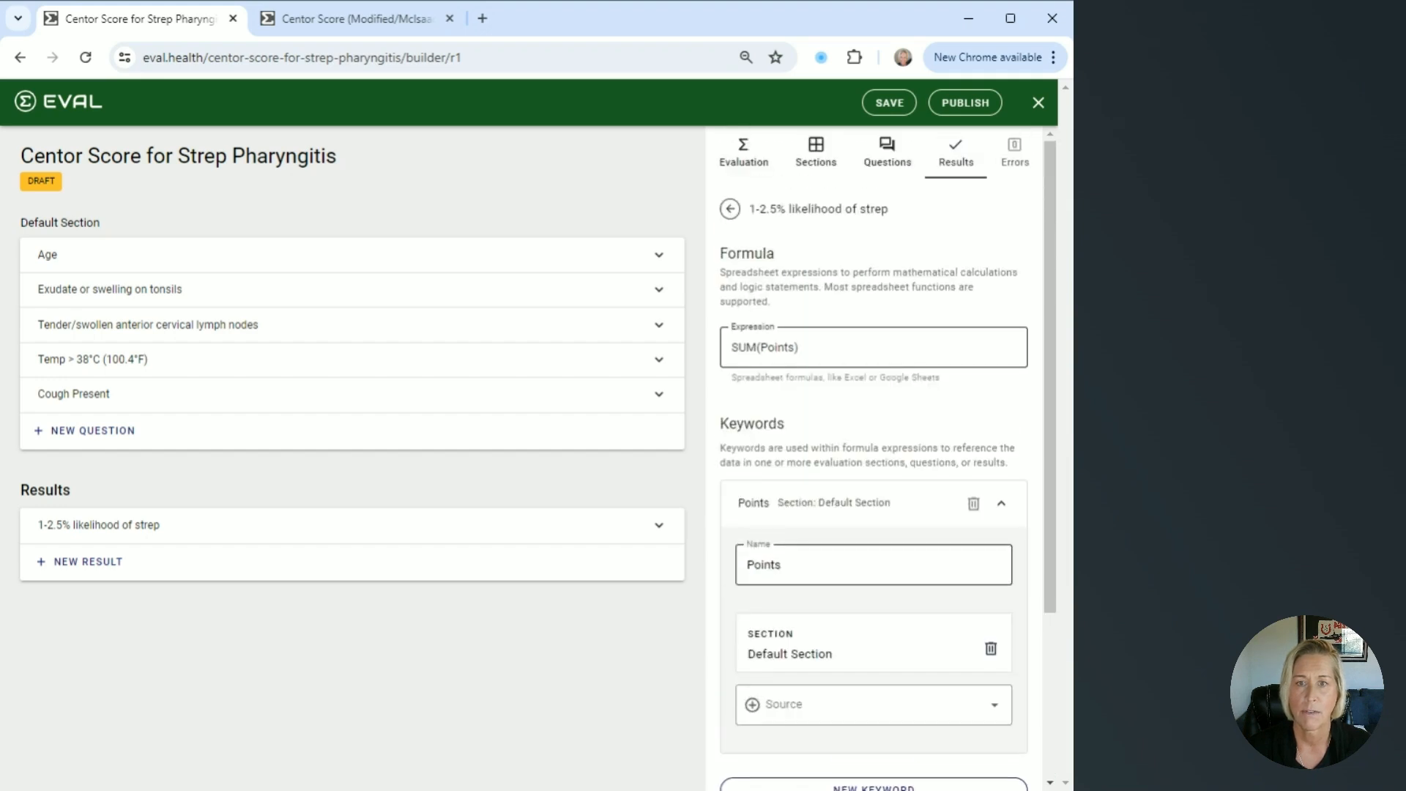
click(729, 210)
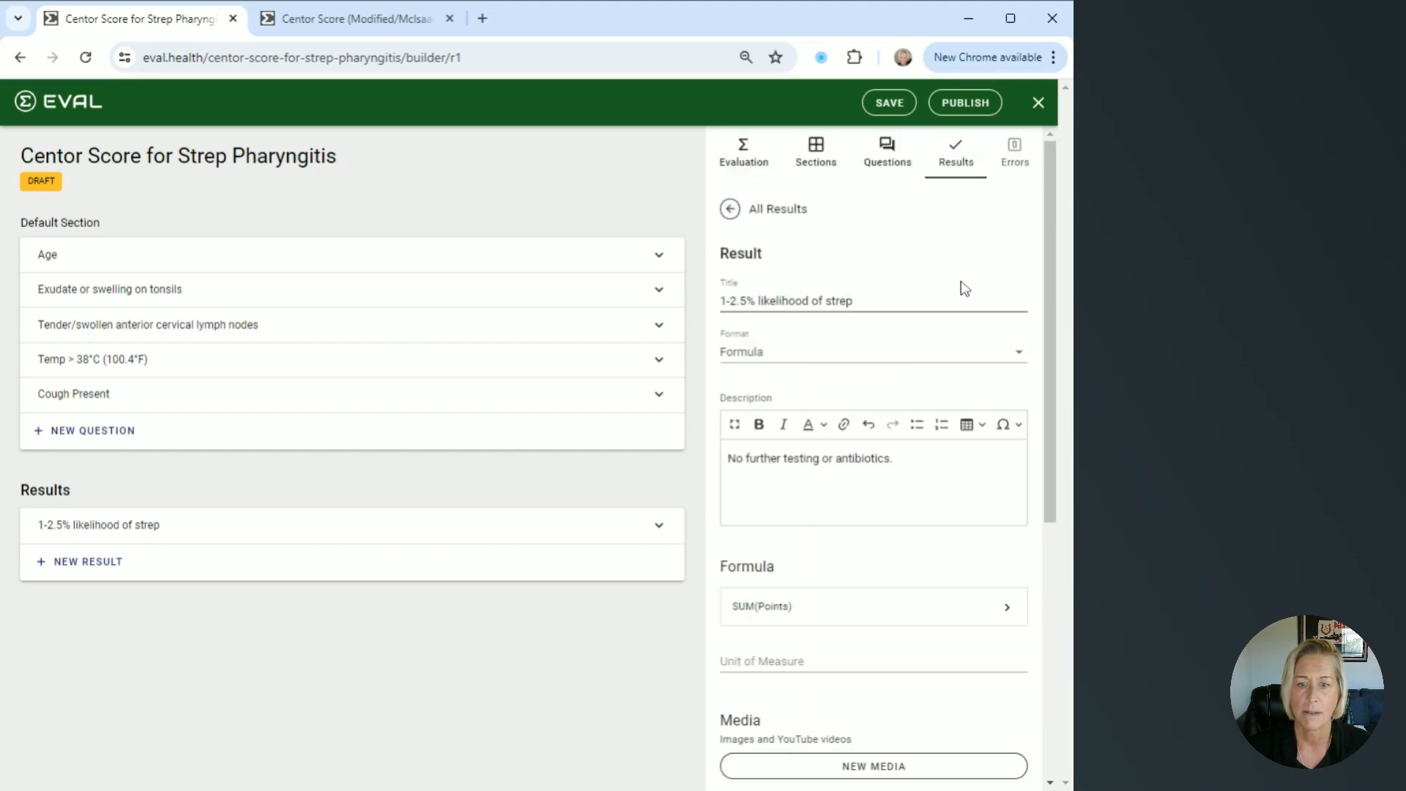
- Set the result's unit of measure to "points (out of 5 points)"
scroll(964, 289, down, 2)
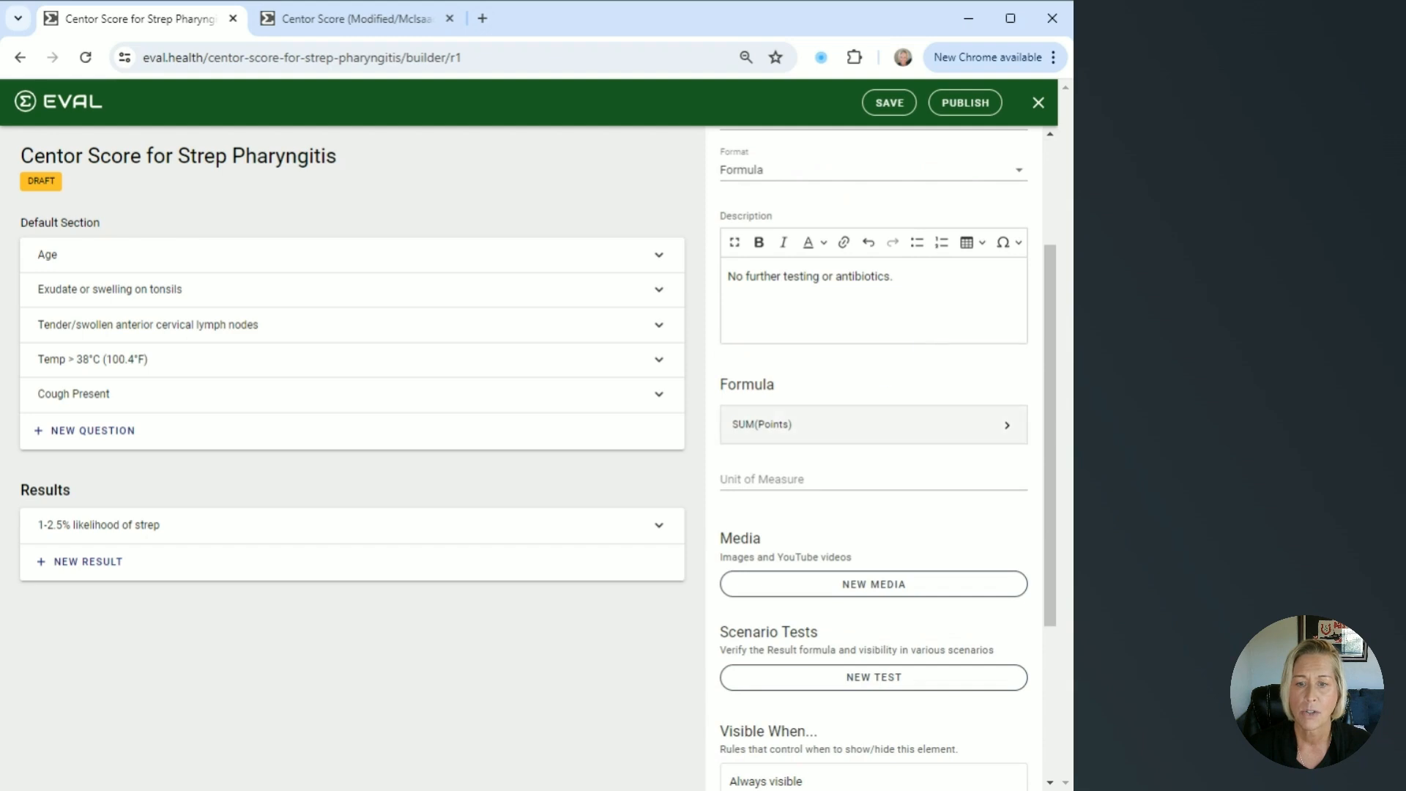
click(874, 479)
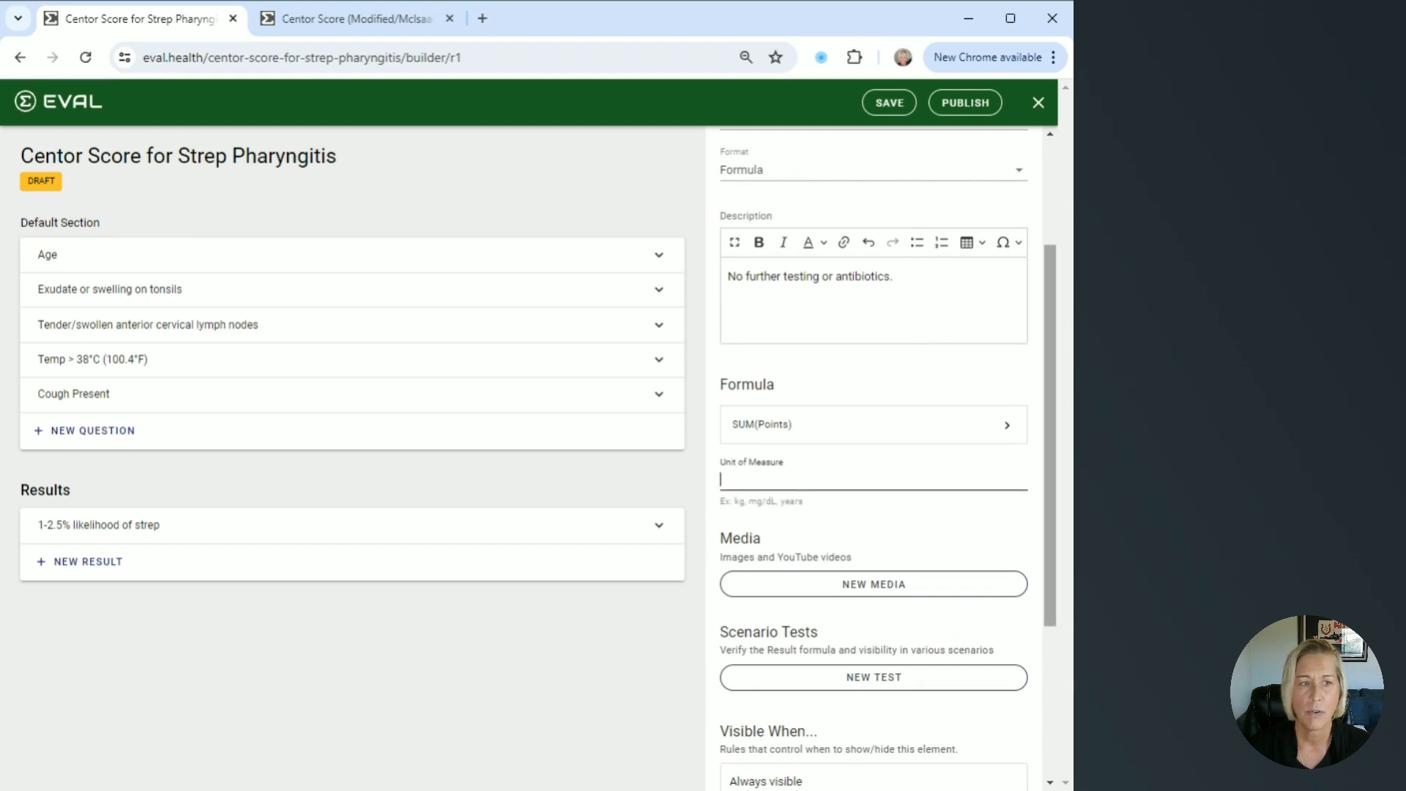
click(952, 521)
click(873, 480)
text(points (out of 5 points))
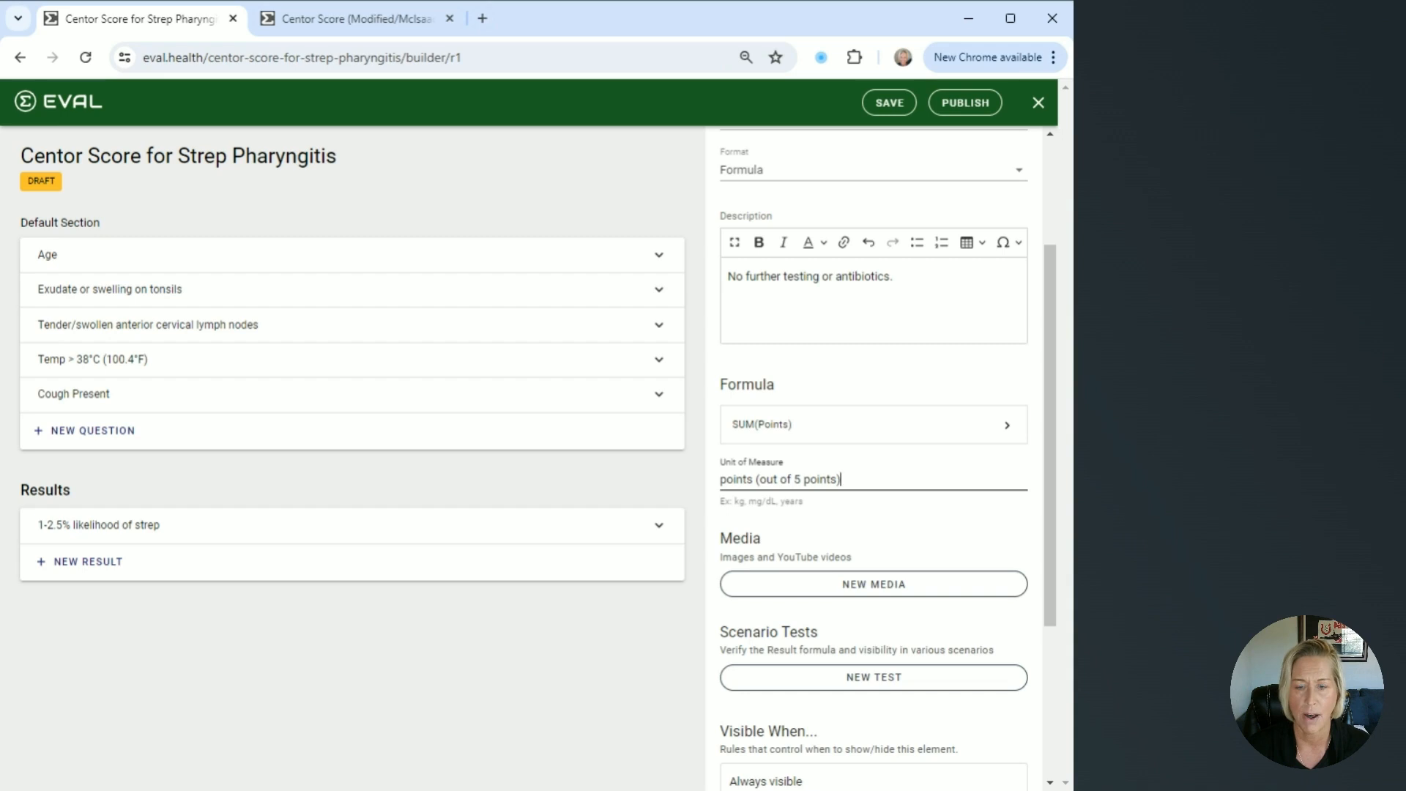
- Start a new formula-based visibility rule for the "1-2.5% likelihood of strep" result
scroll(874, 455, down, 4)
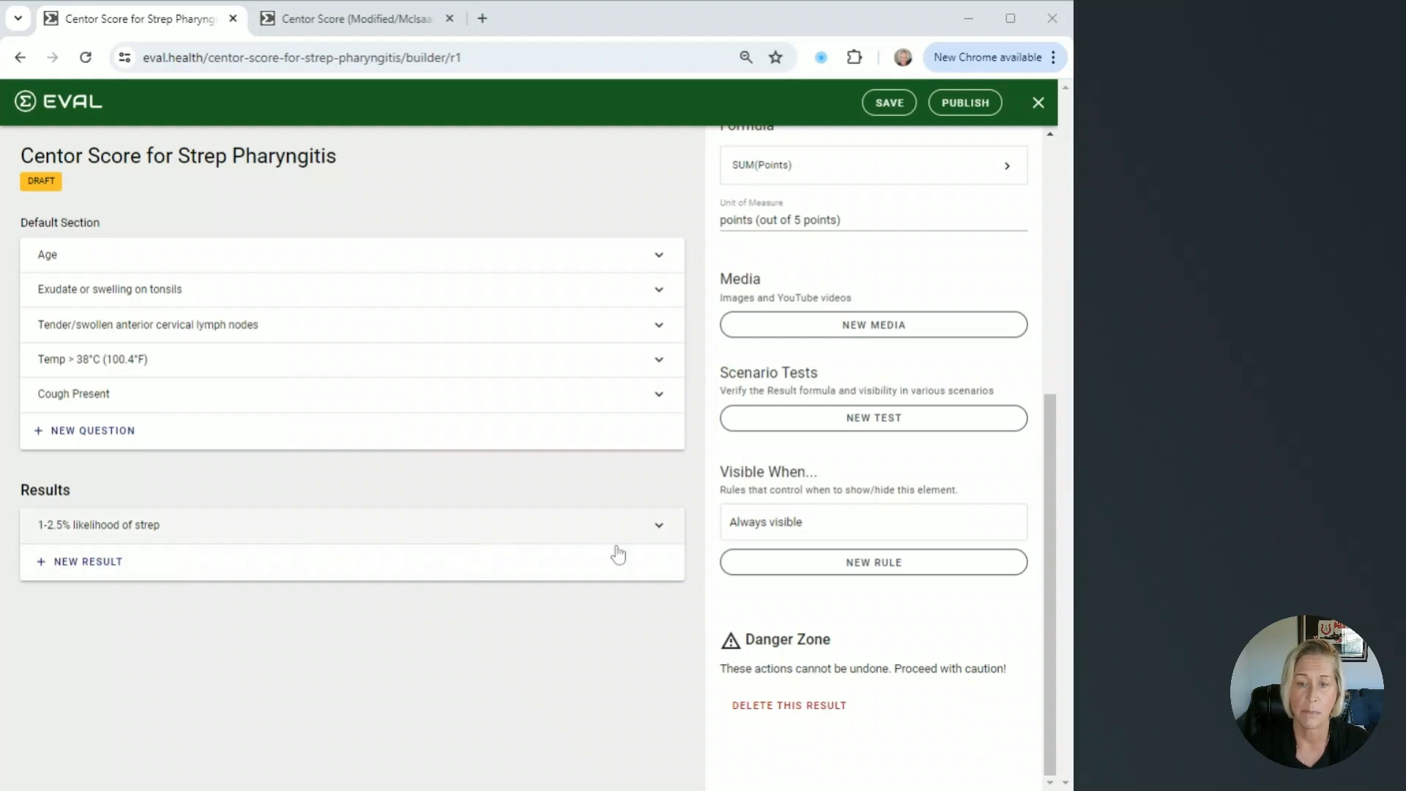
click(887, 565)
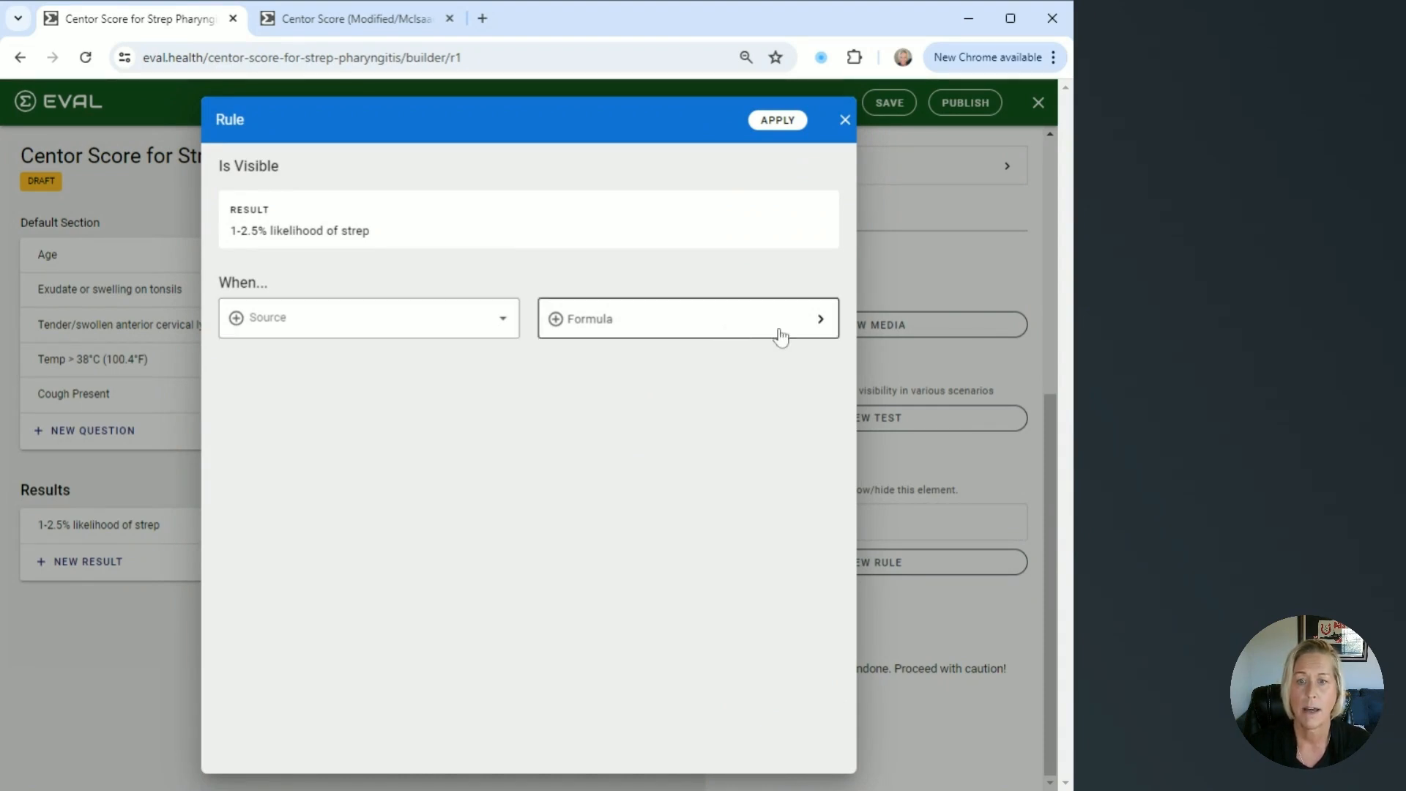
click(822, 320)
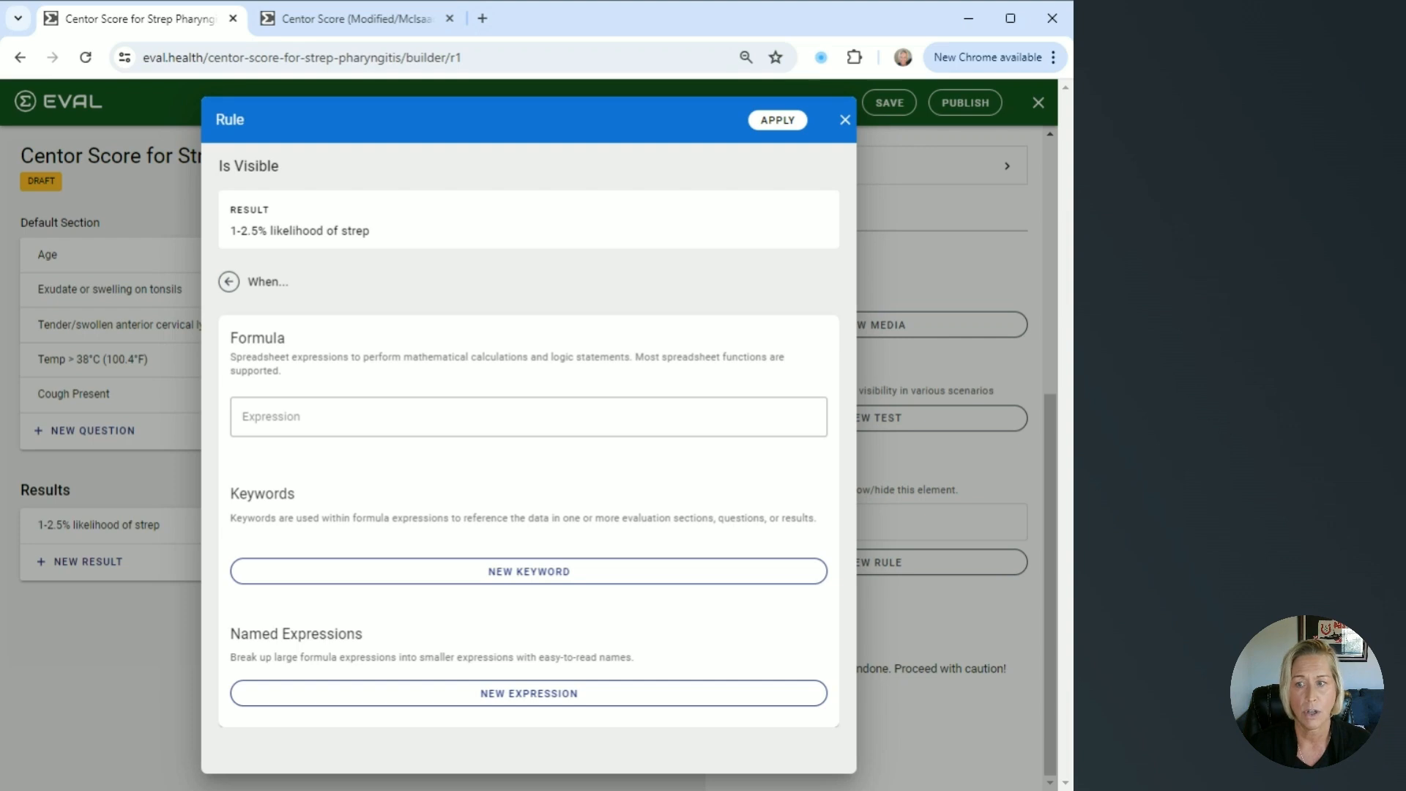
- Add a keyword named "Points" to the visibility rule's formula, using Default Section as its source
click(524, 578)
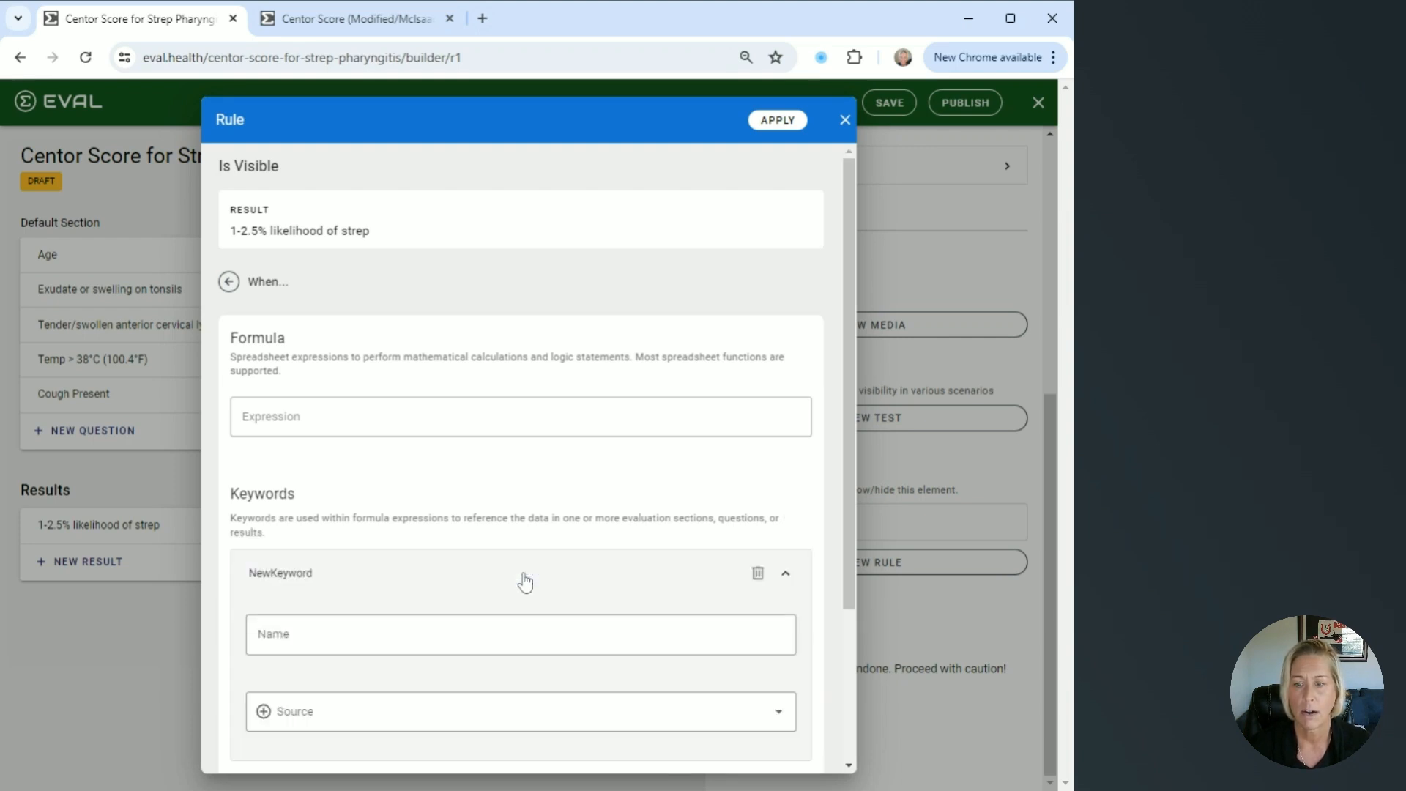
scroll(525, 583, down, 1)
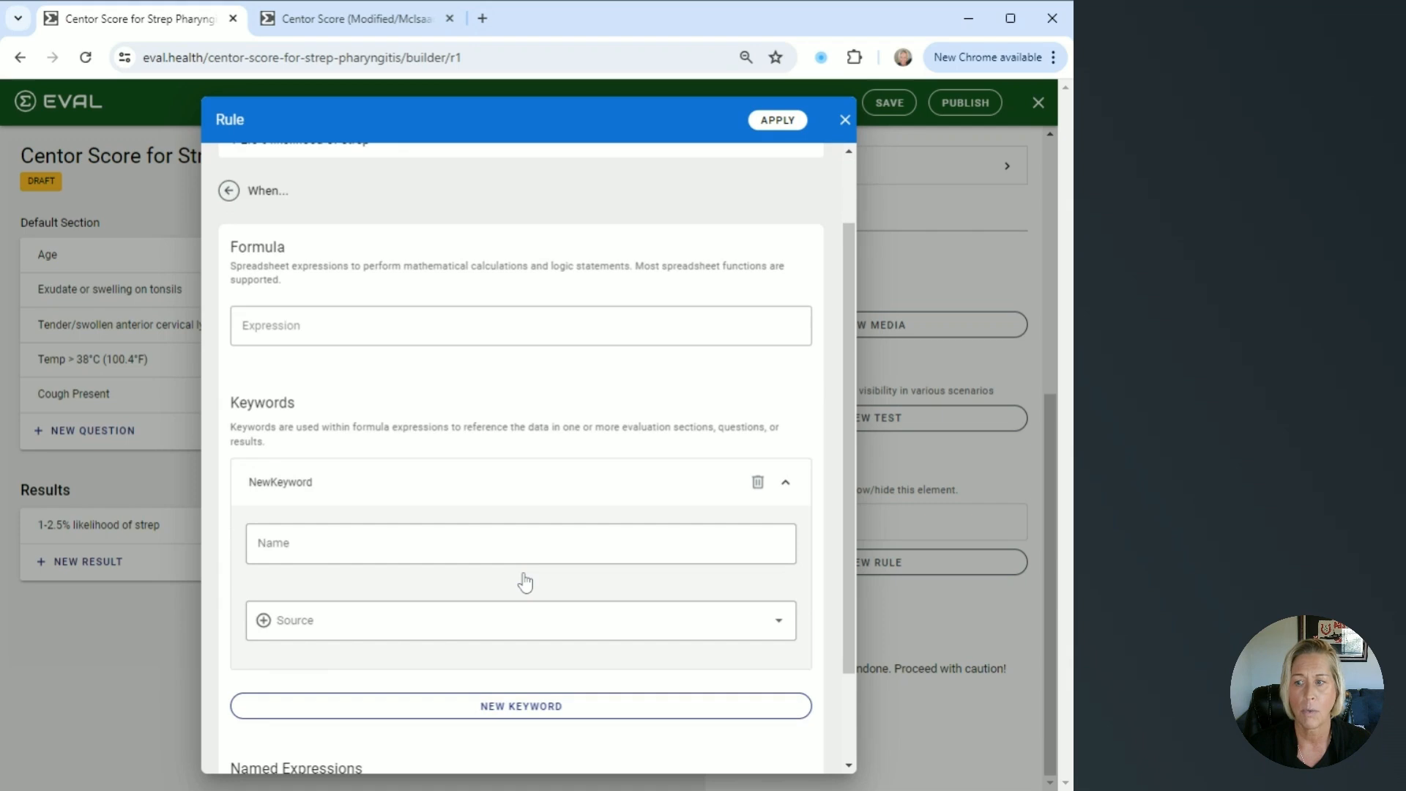
scroll(524, 583, down, 1)
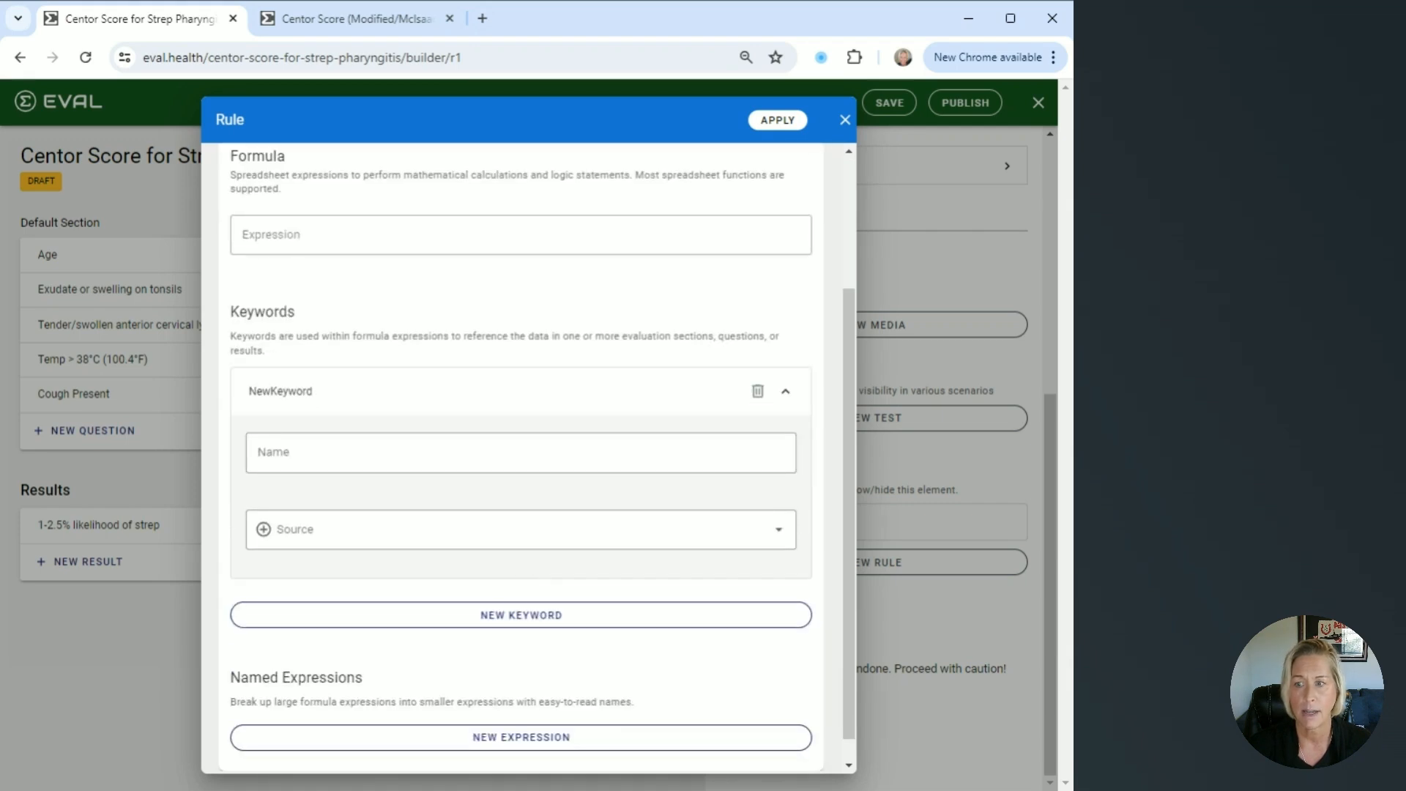
click(513, 529)
scroll(520, 484, down, 1)
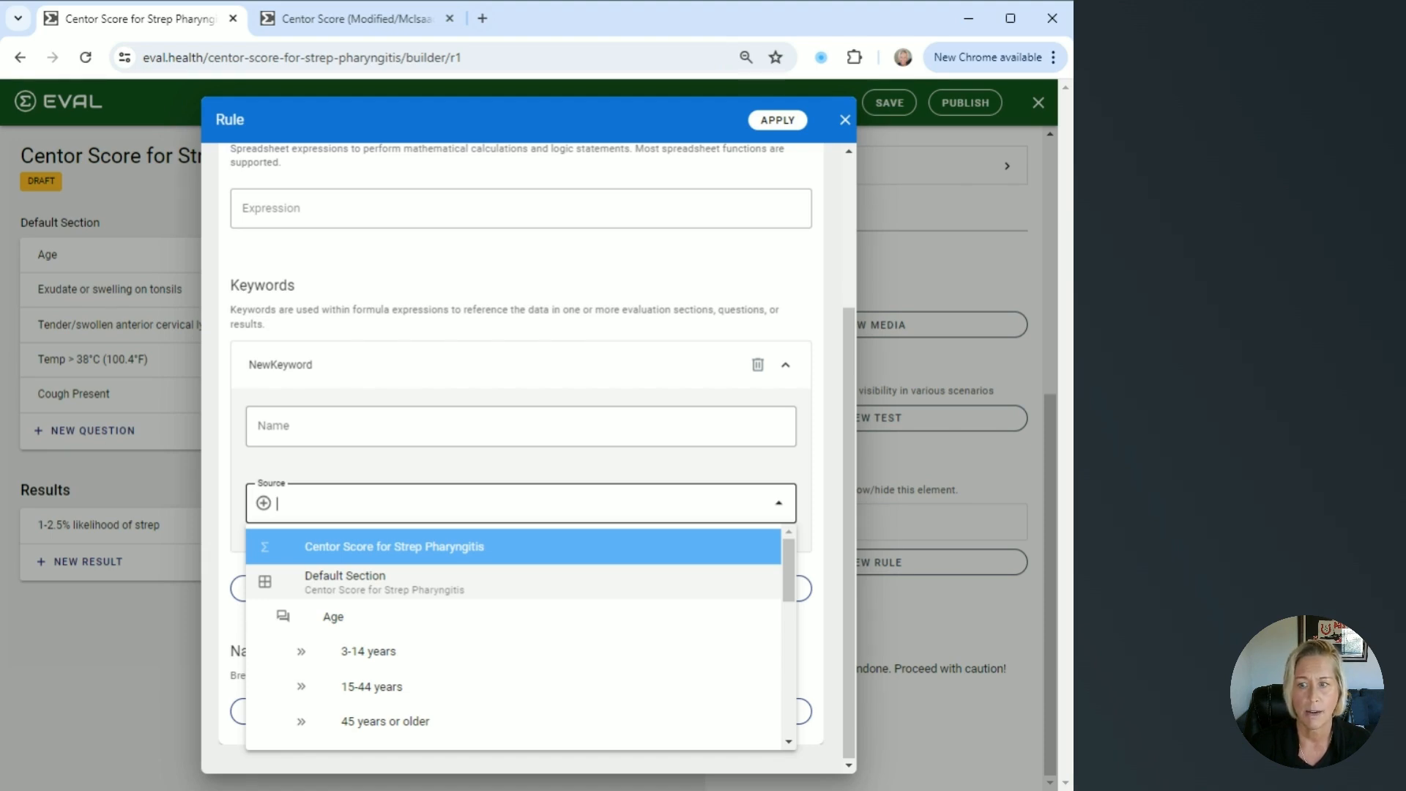
click(481, 590)
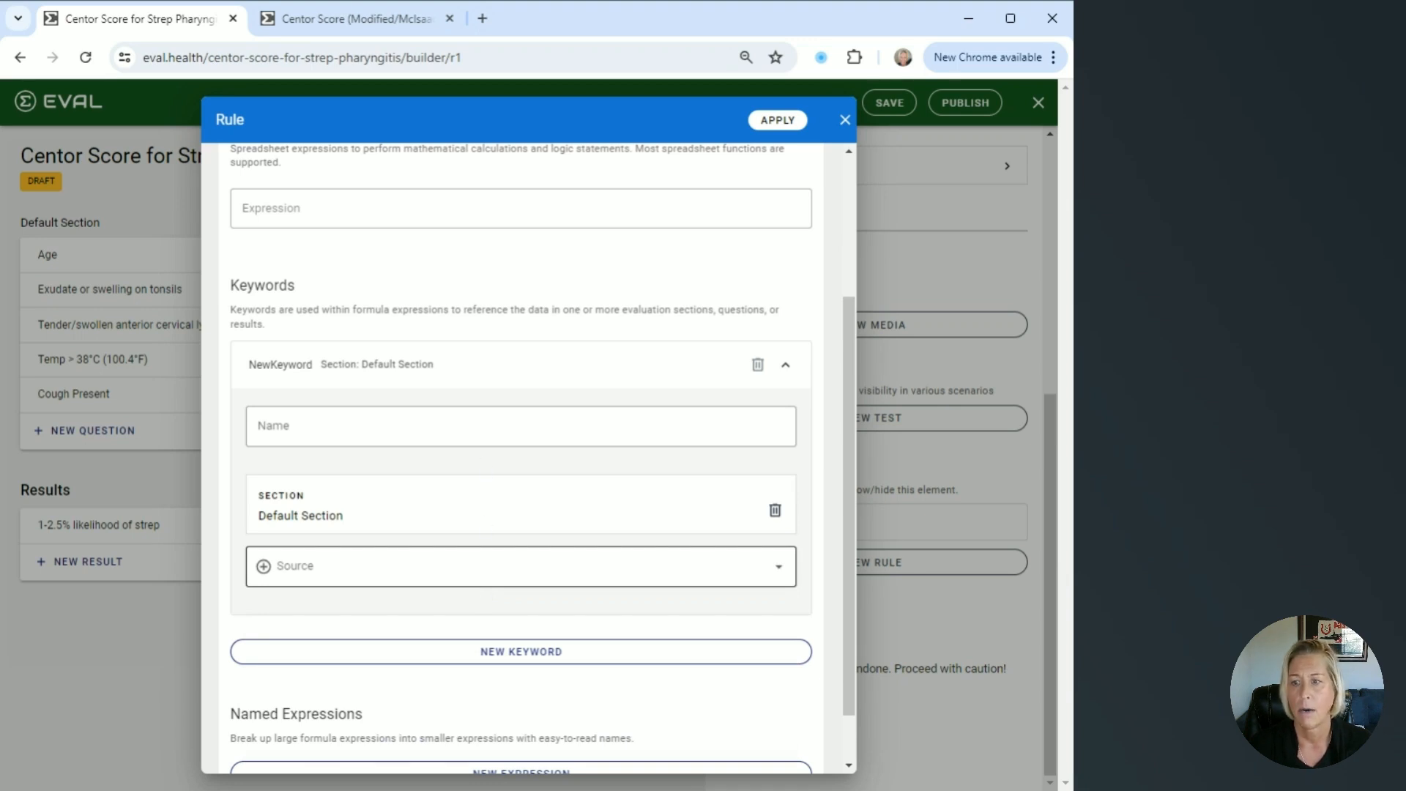
click(483, 428)
text(Points)
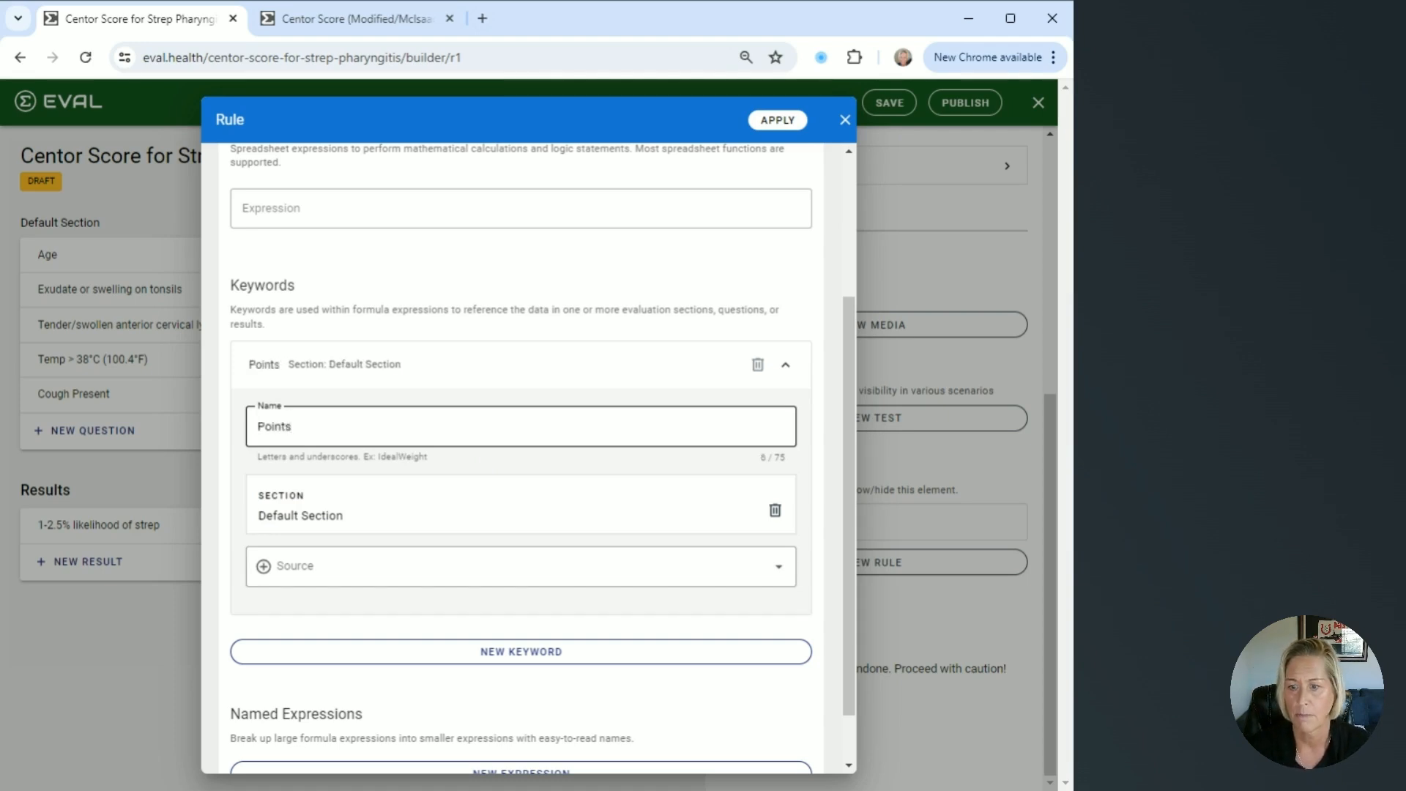
scroll(665, 608, up, 2)
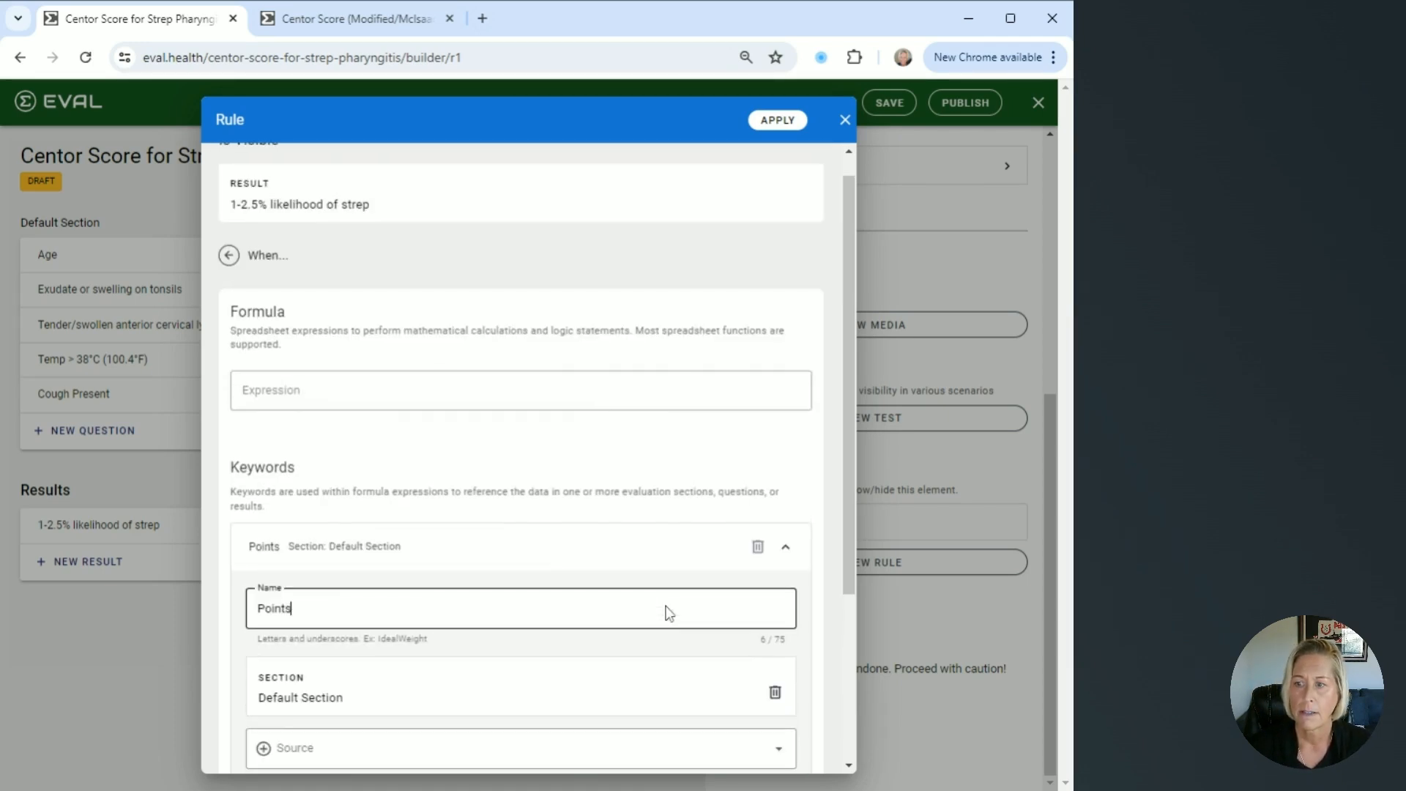
click(444, 392)
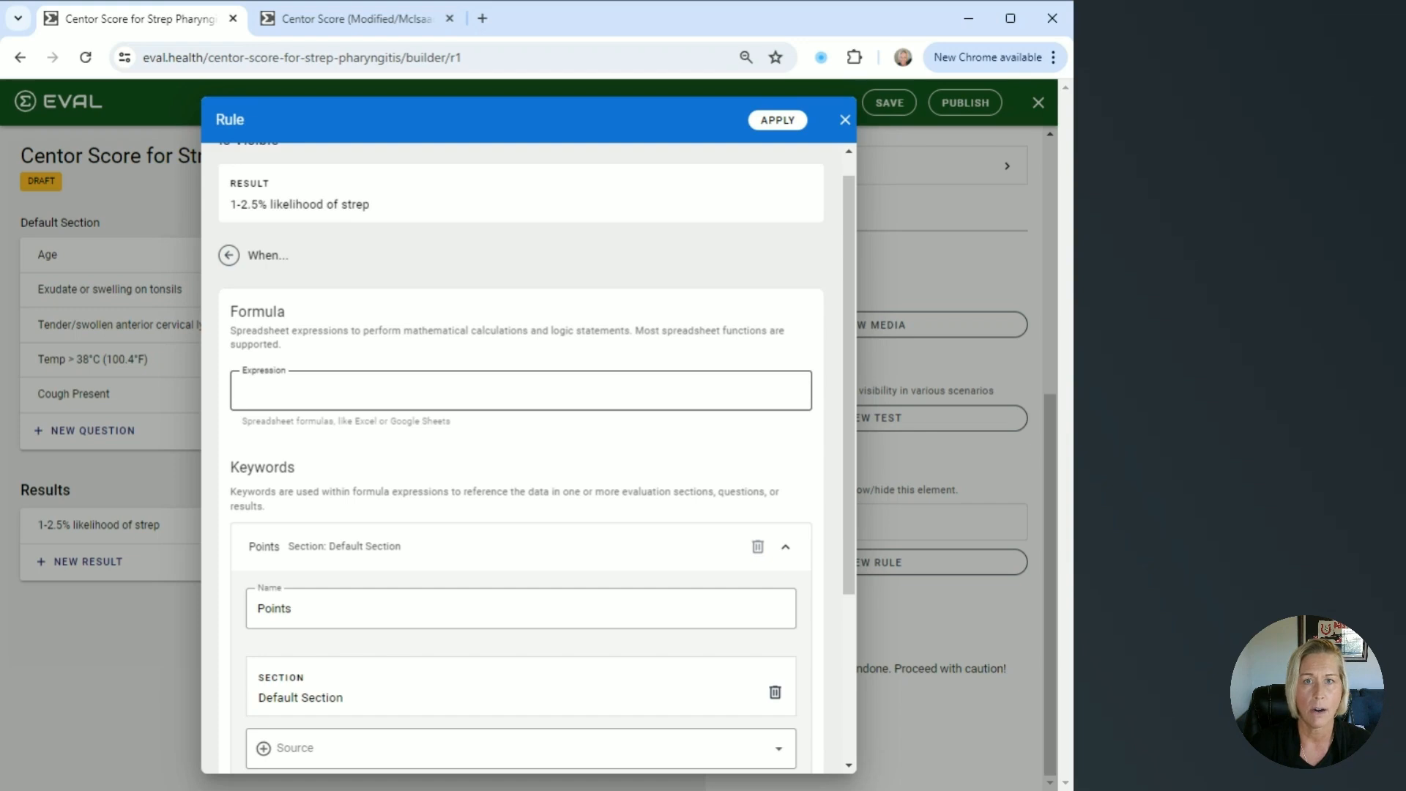
click(462, 430)
scroll(464, 422, down, 1)
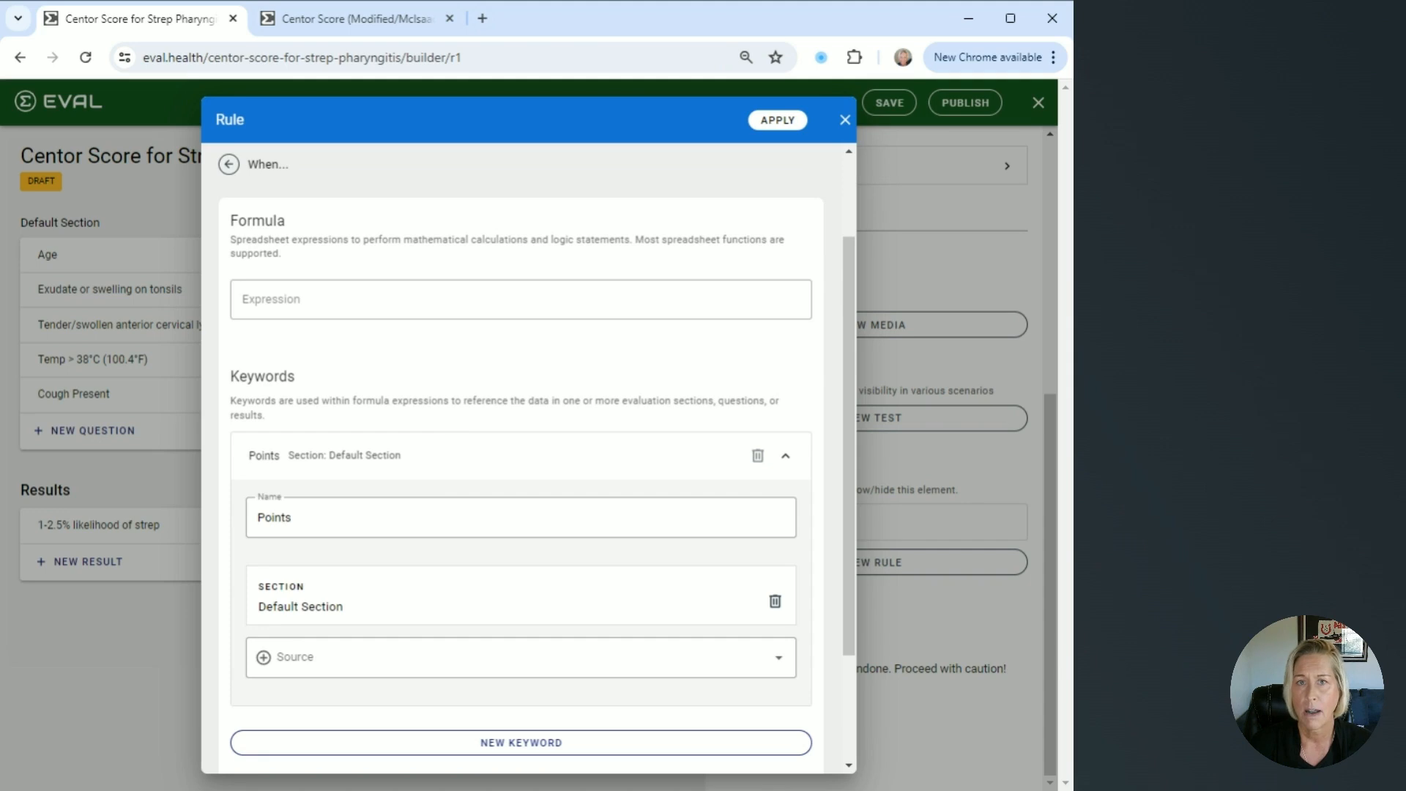
- Add a named expression called "Score" with the expression SUM(Points) to the visibility rule
scroll(457, 428, down, 1)
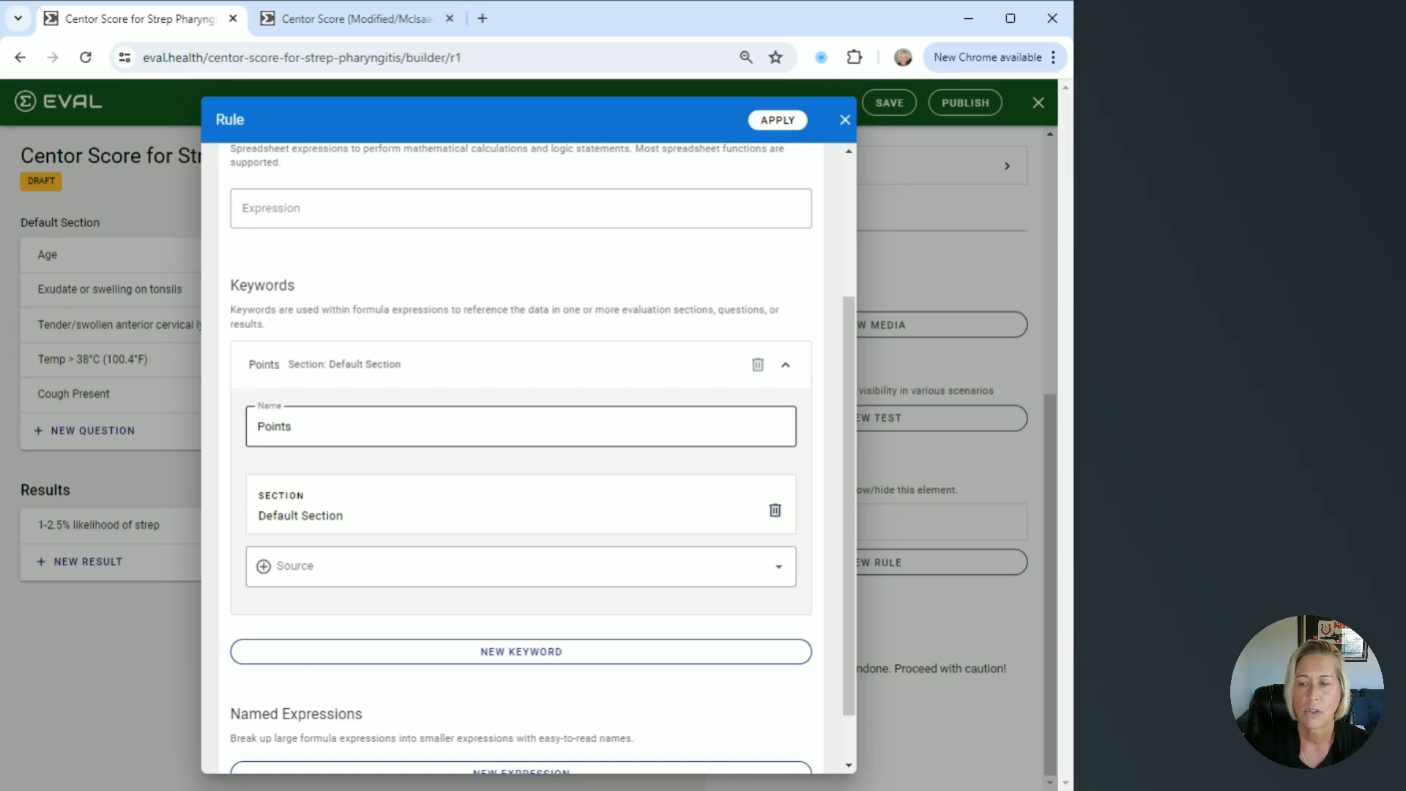
scroll(522, 512, down, 2)
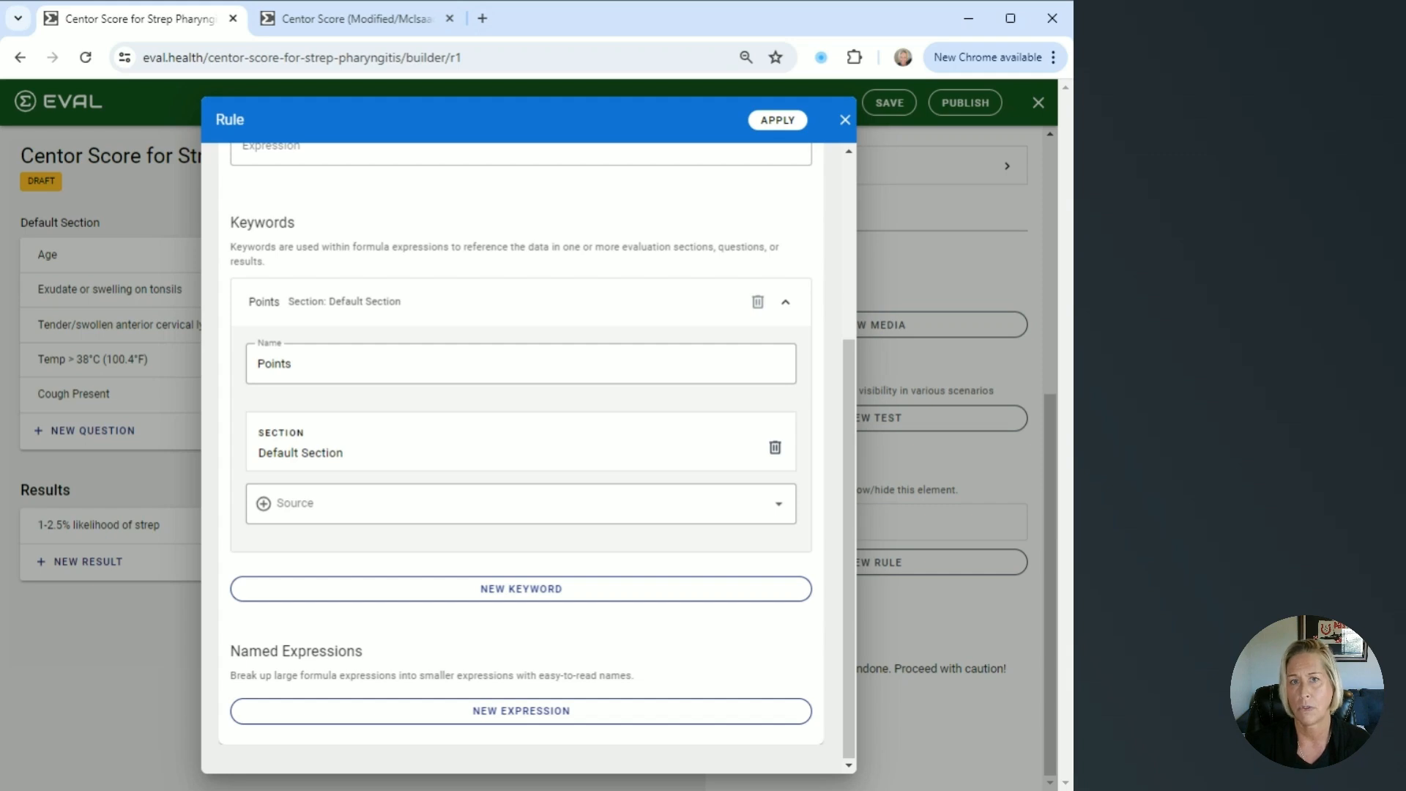
click(521, 711)
scroll(521, 716, down, 4)
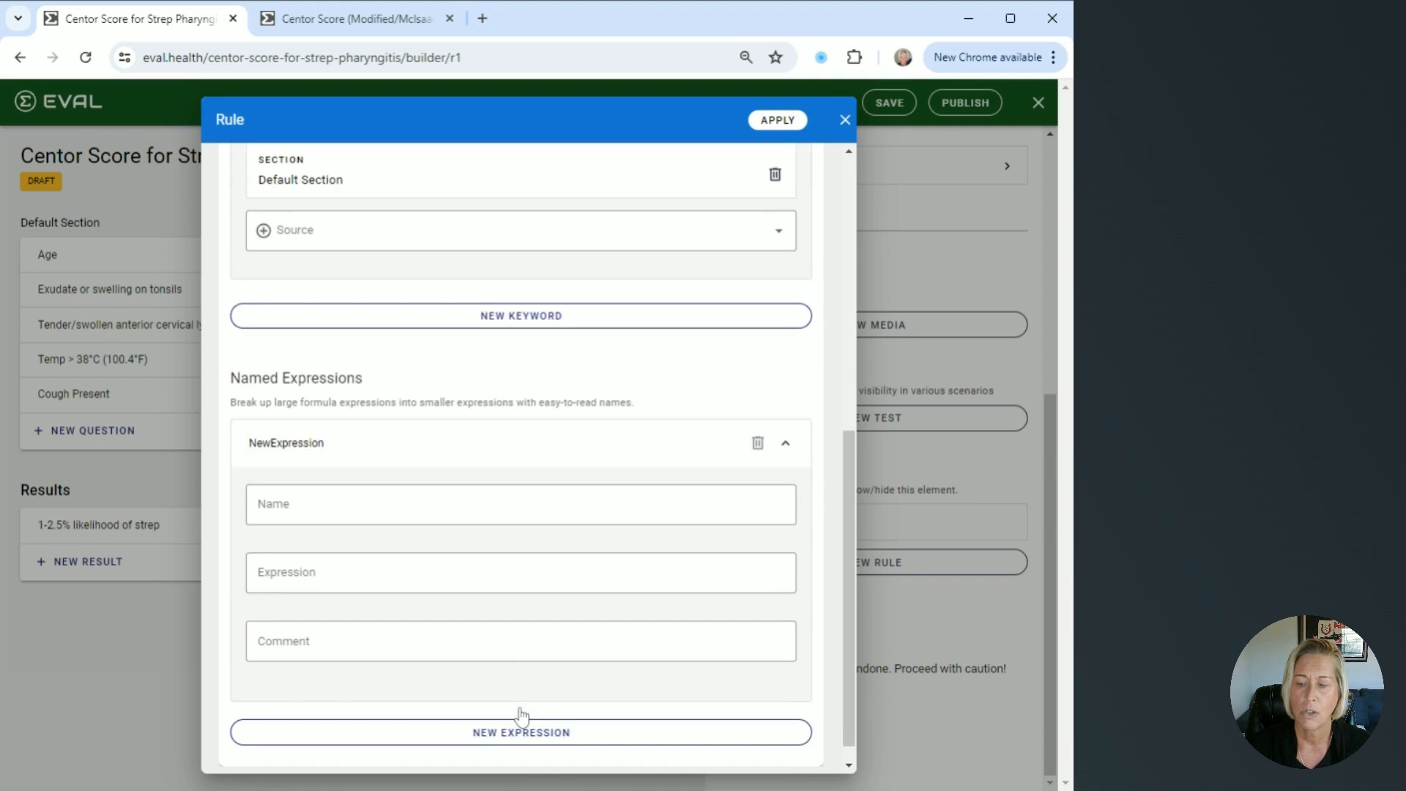
click(521, 579)
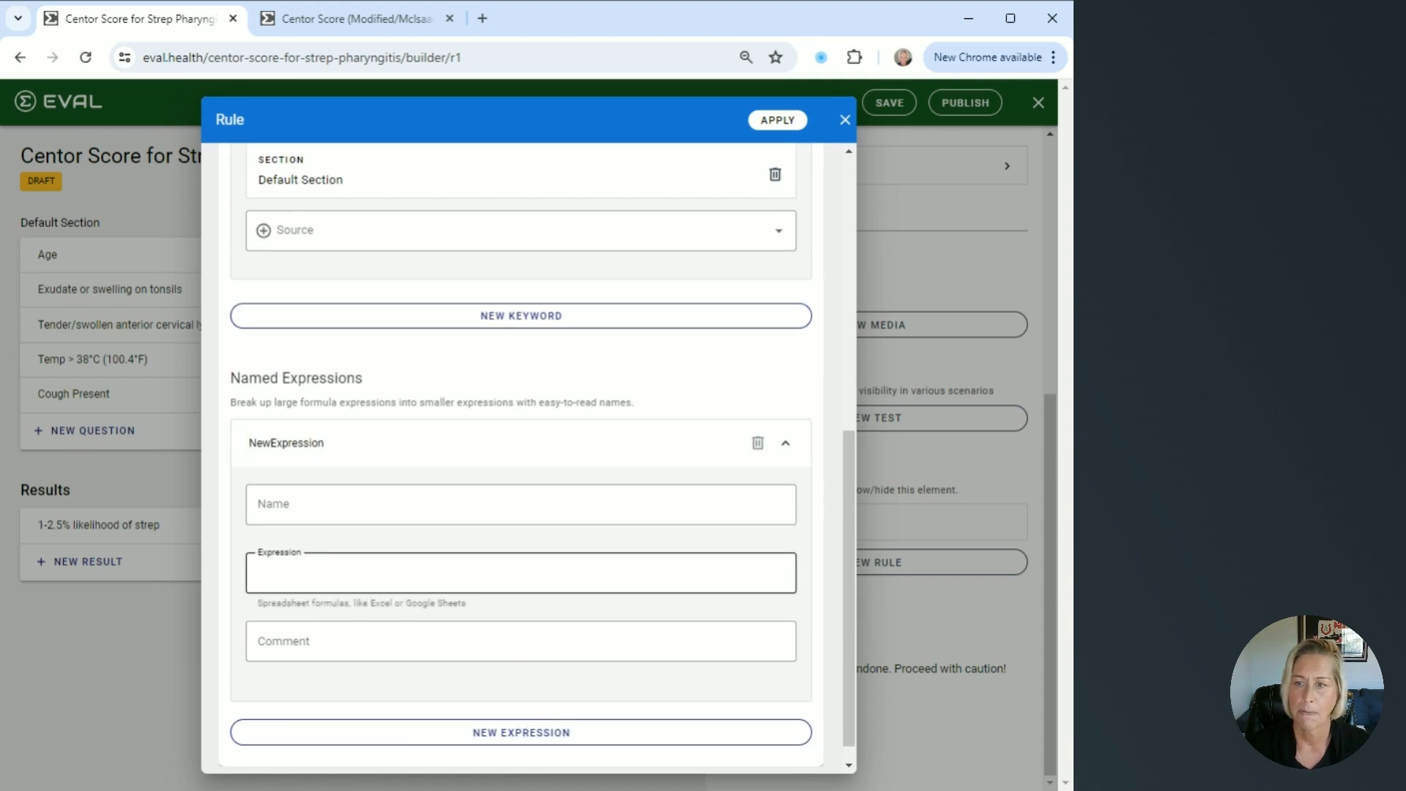
text(SUM(Points))
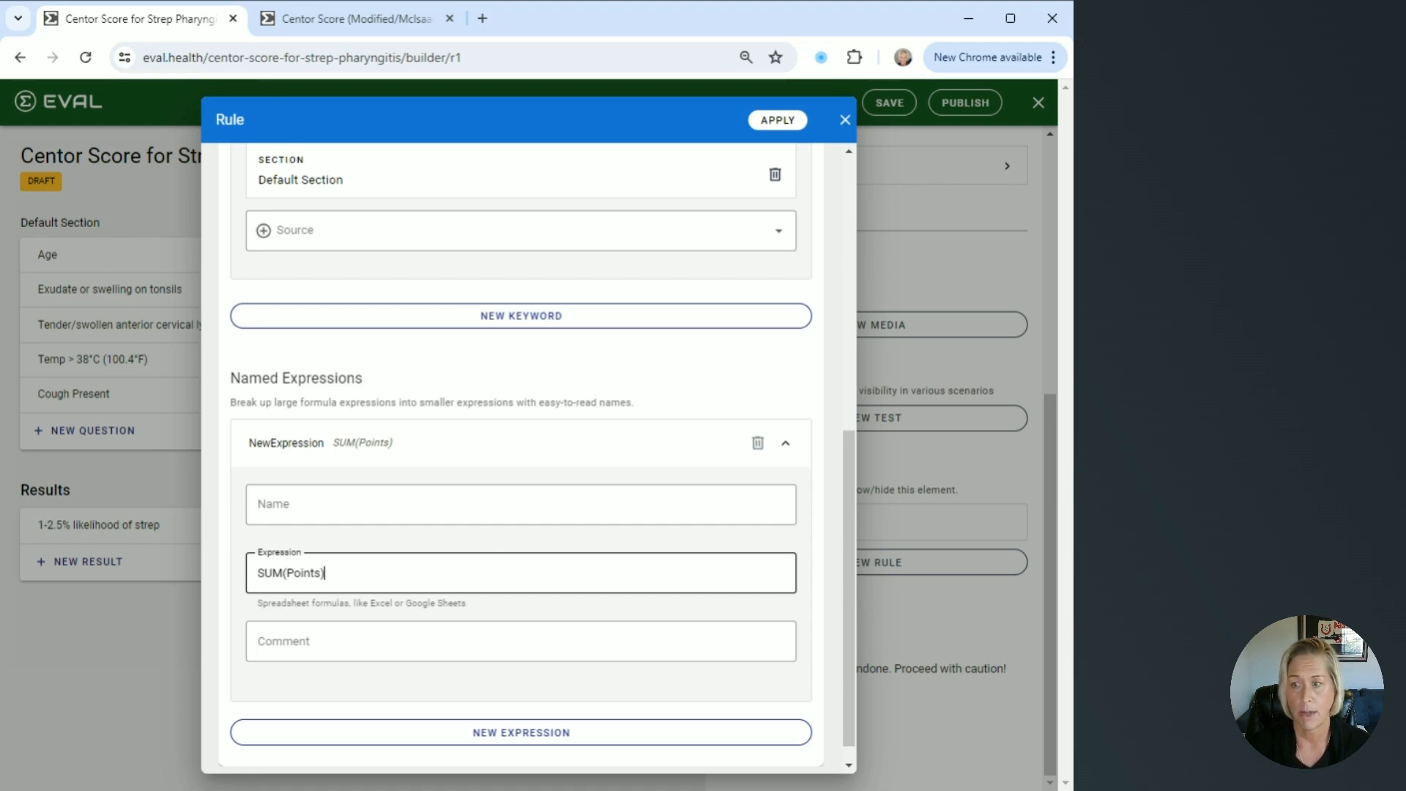
click(416, 504)
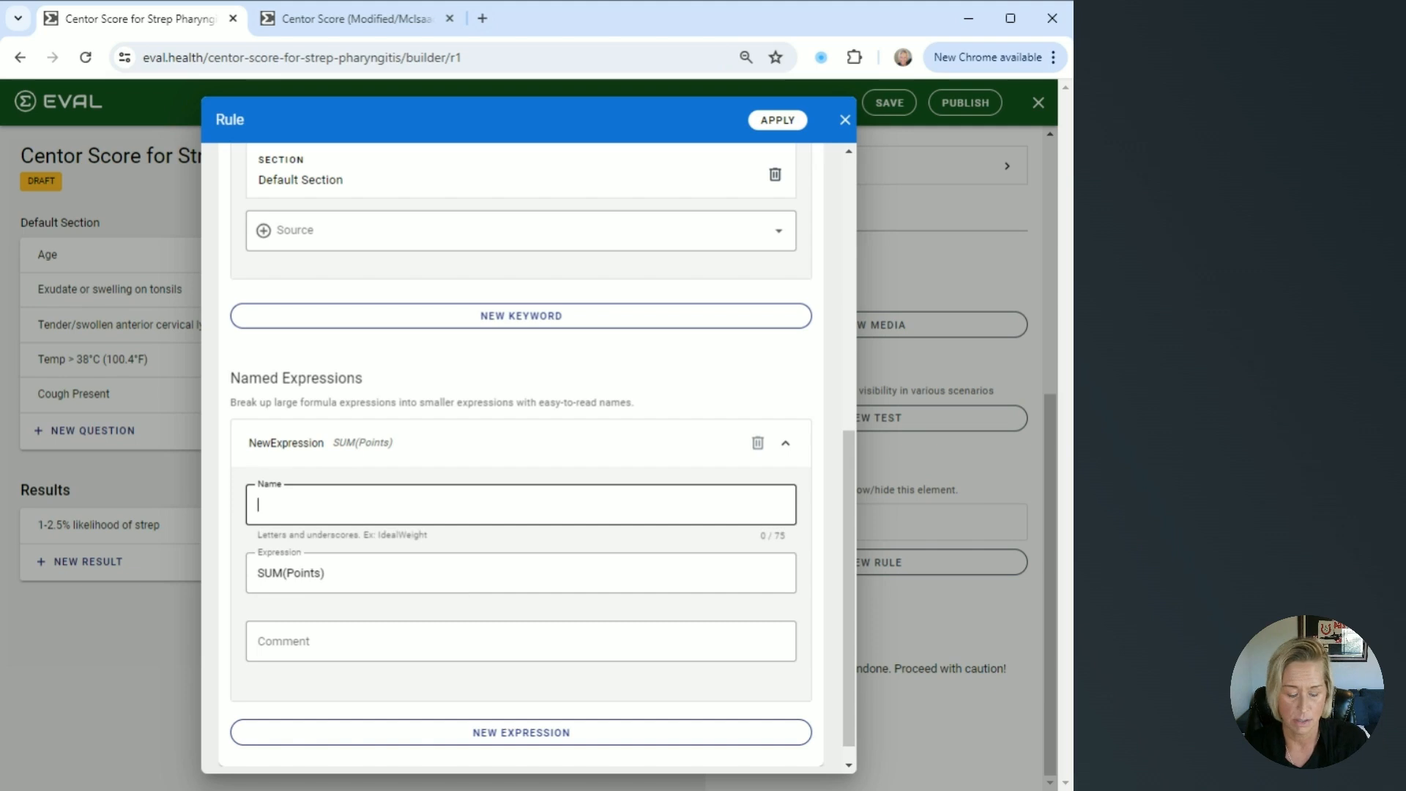
text(Score)
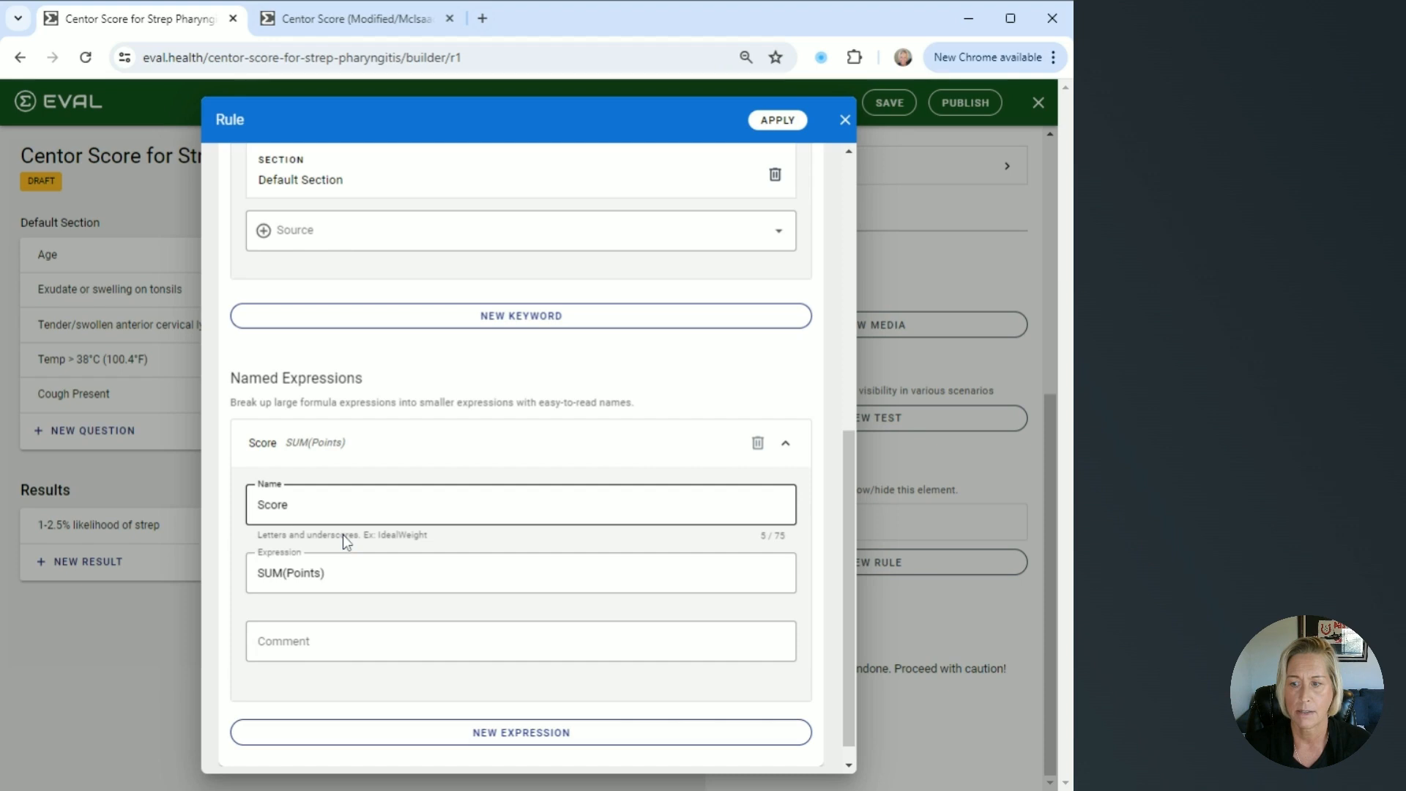
- Add the comment "Sum of the points" to the Score named expression
key(Tab)
key(Tab)
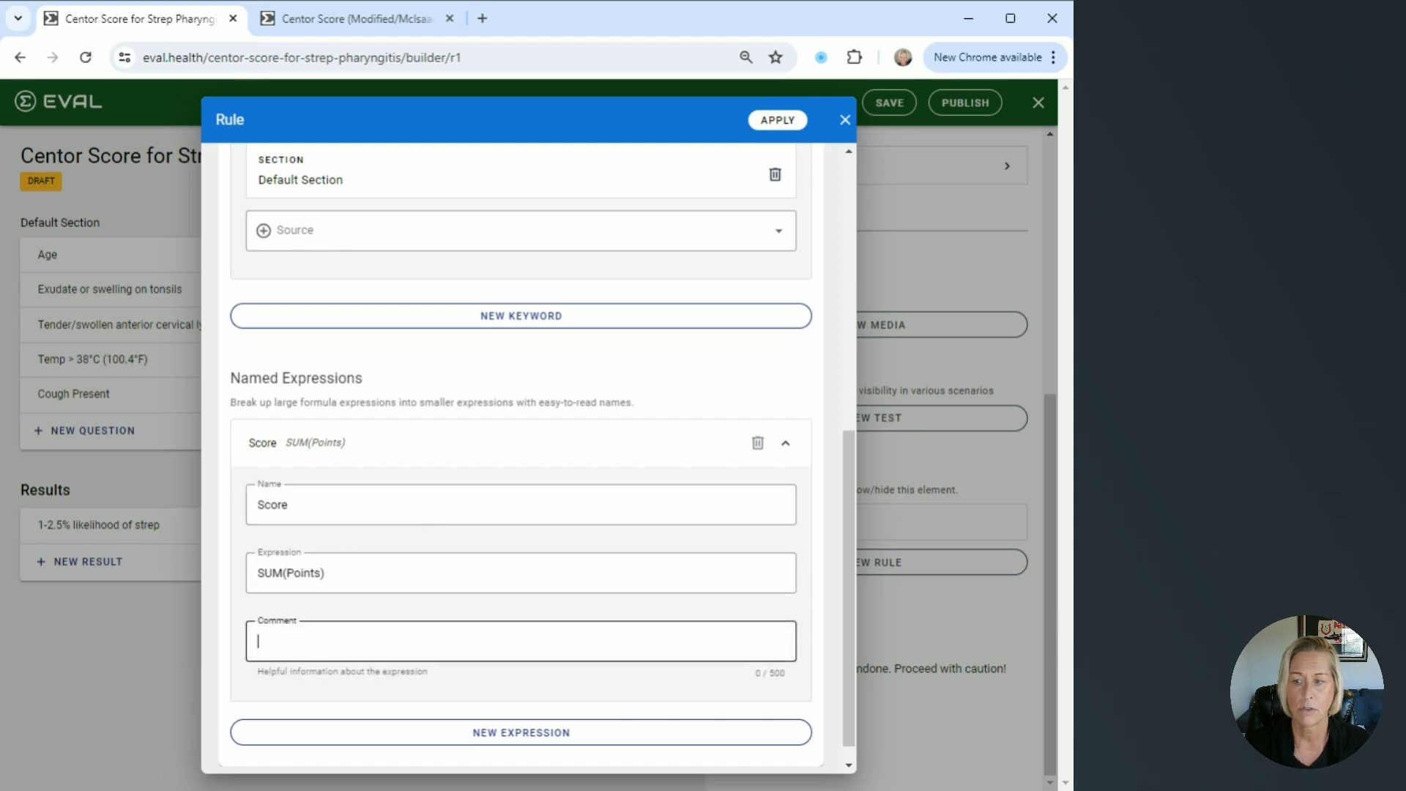
key(alt+Tab)
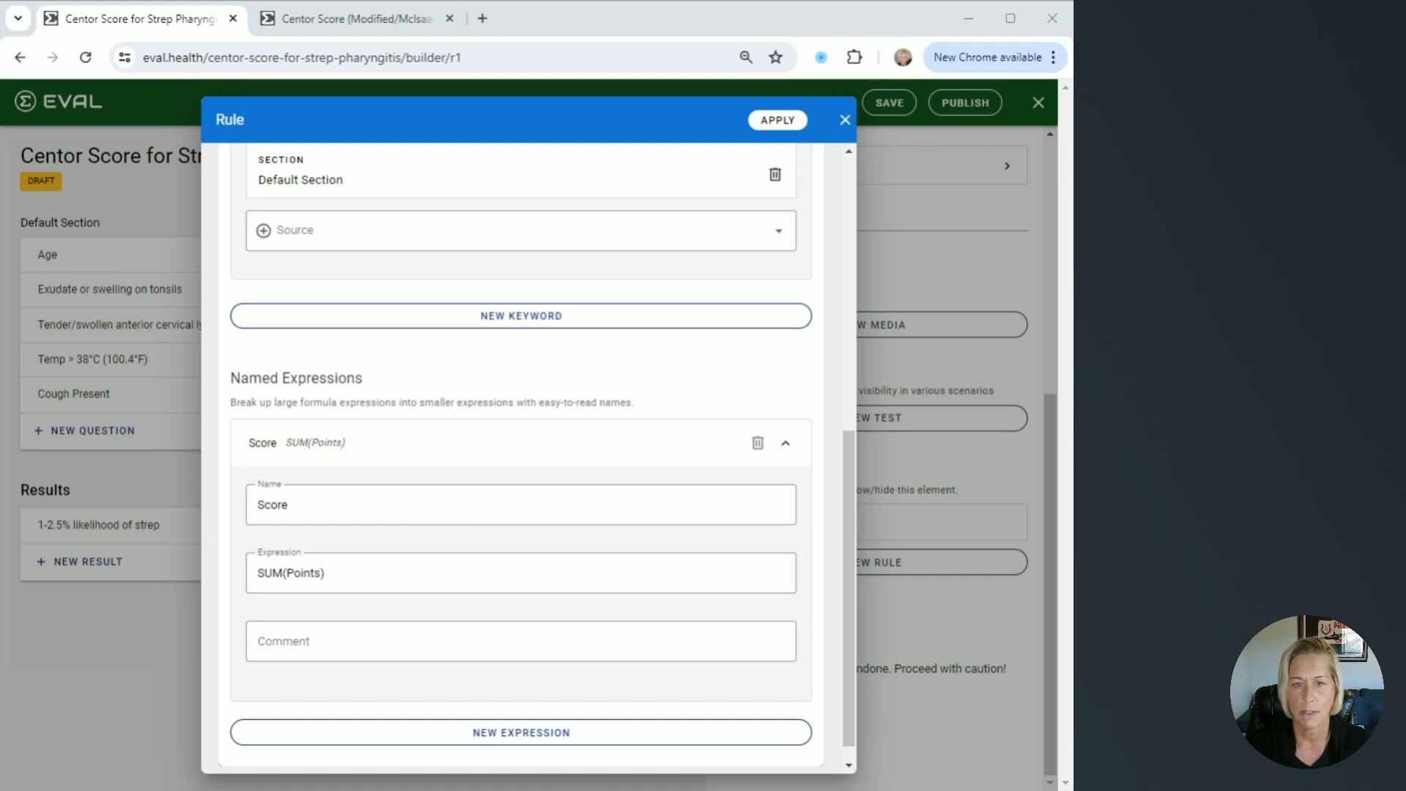
key(alt+Tab)
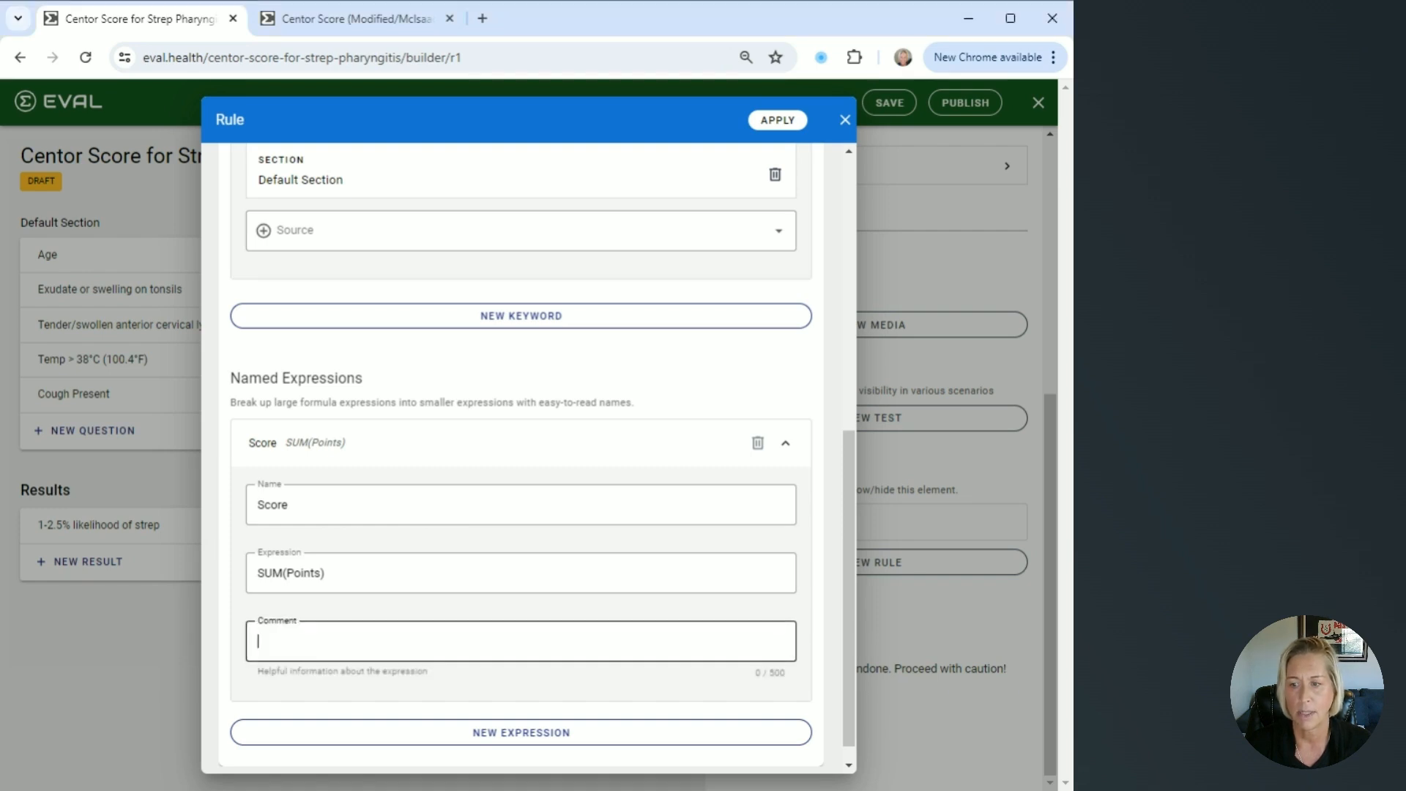
text(Sum of the points)
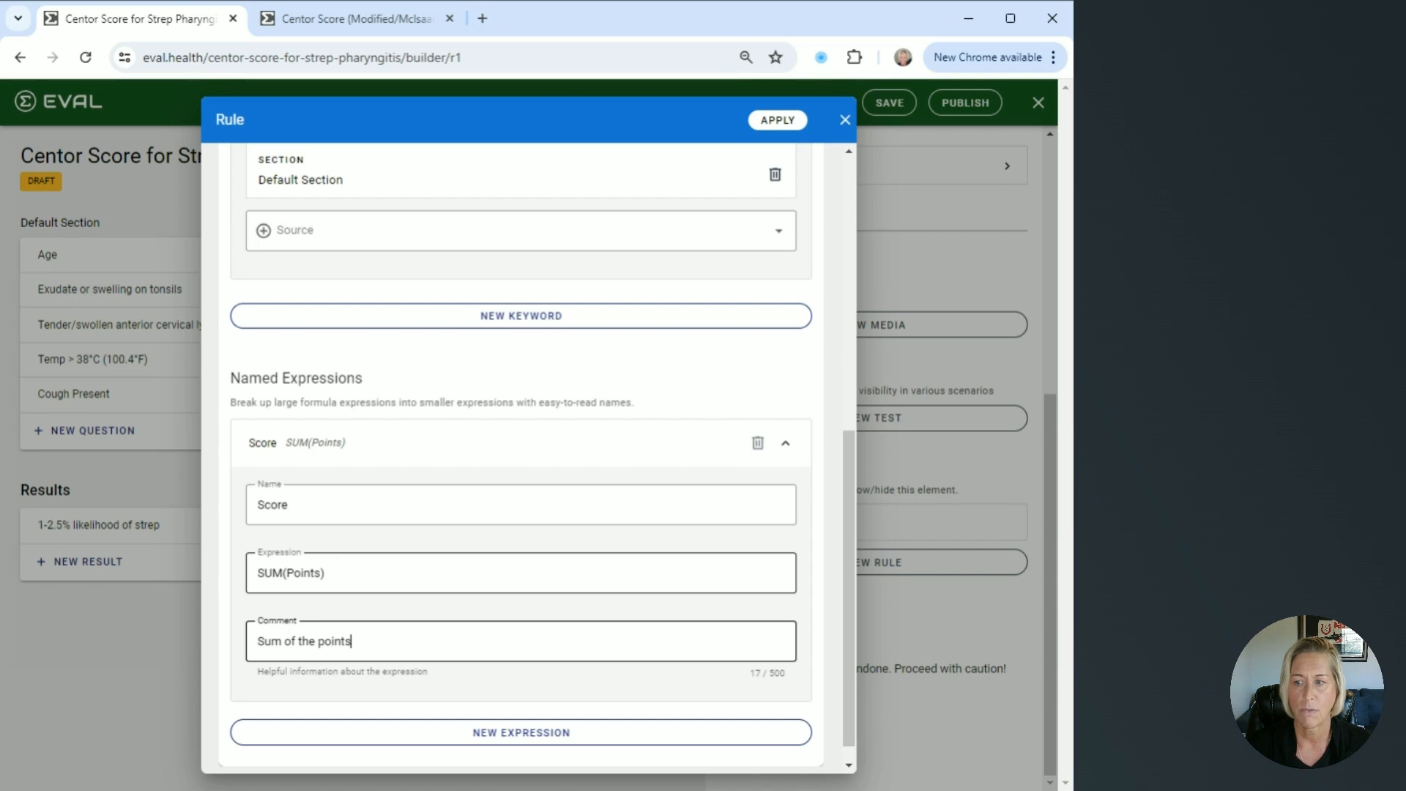
- Set the visibility rule's formula expression to "Score <=0" and apply the rule to the result
scroll(521, 454, up, 8)
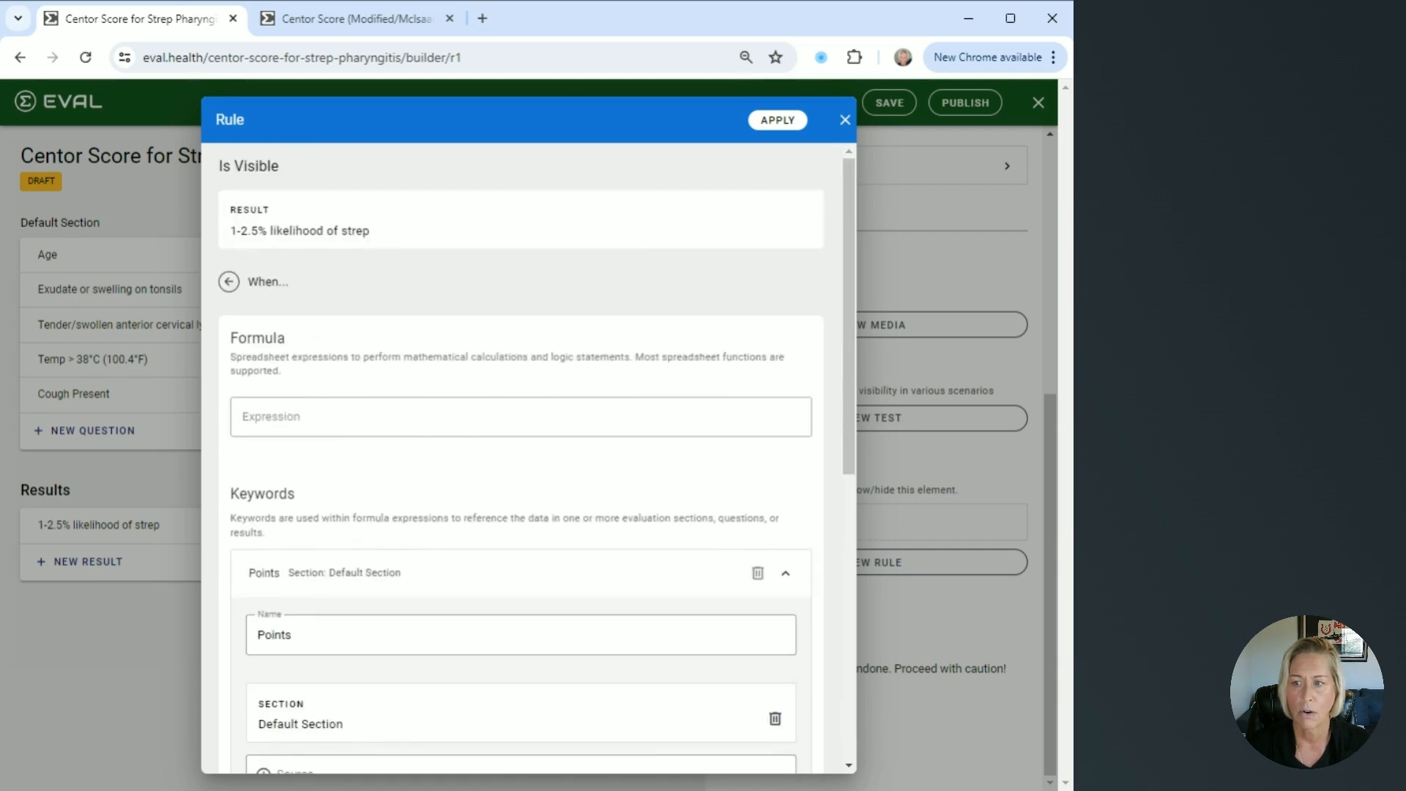
click(522, 417)
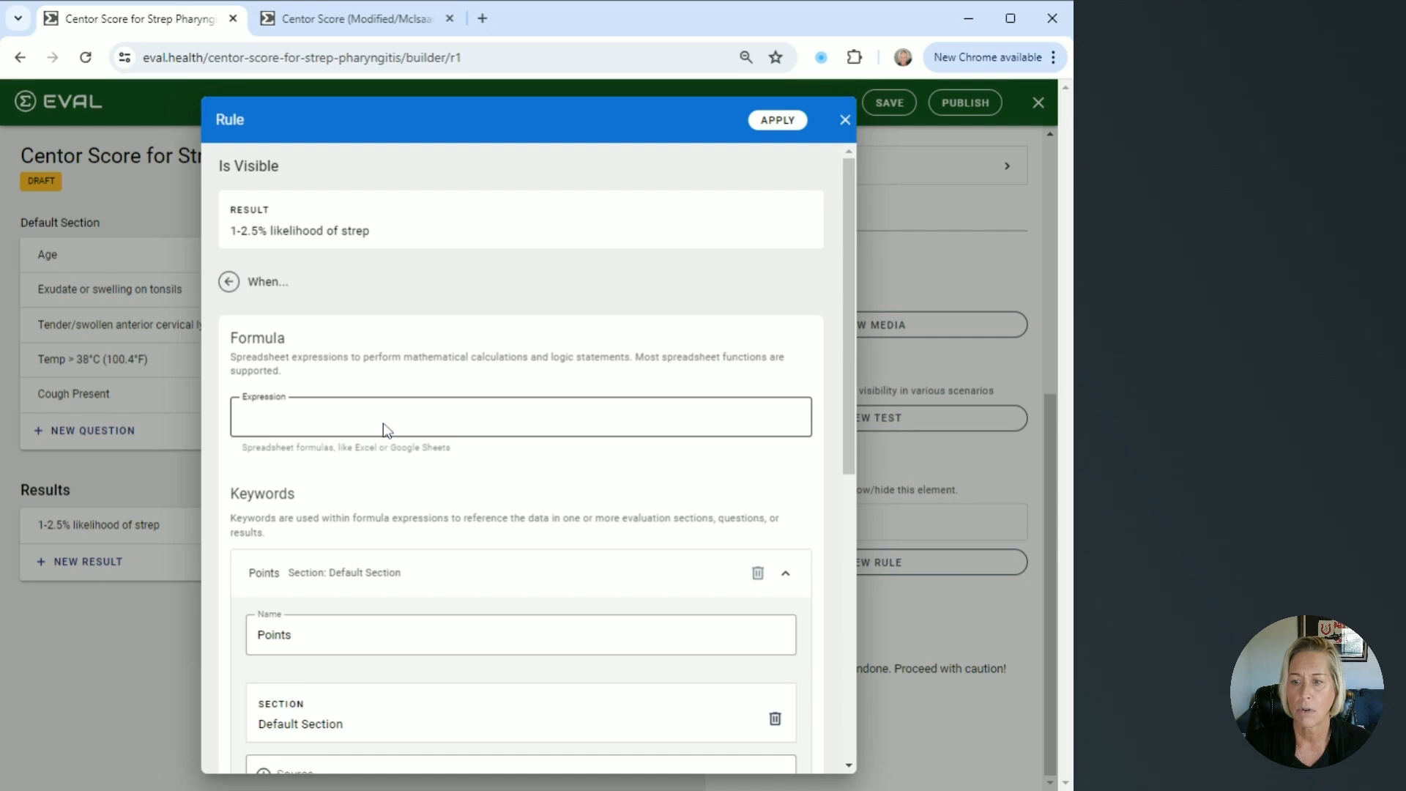
text(Score <=0)
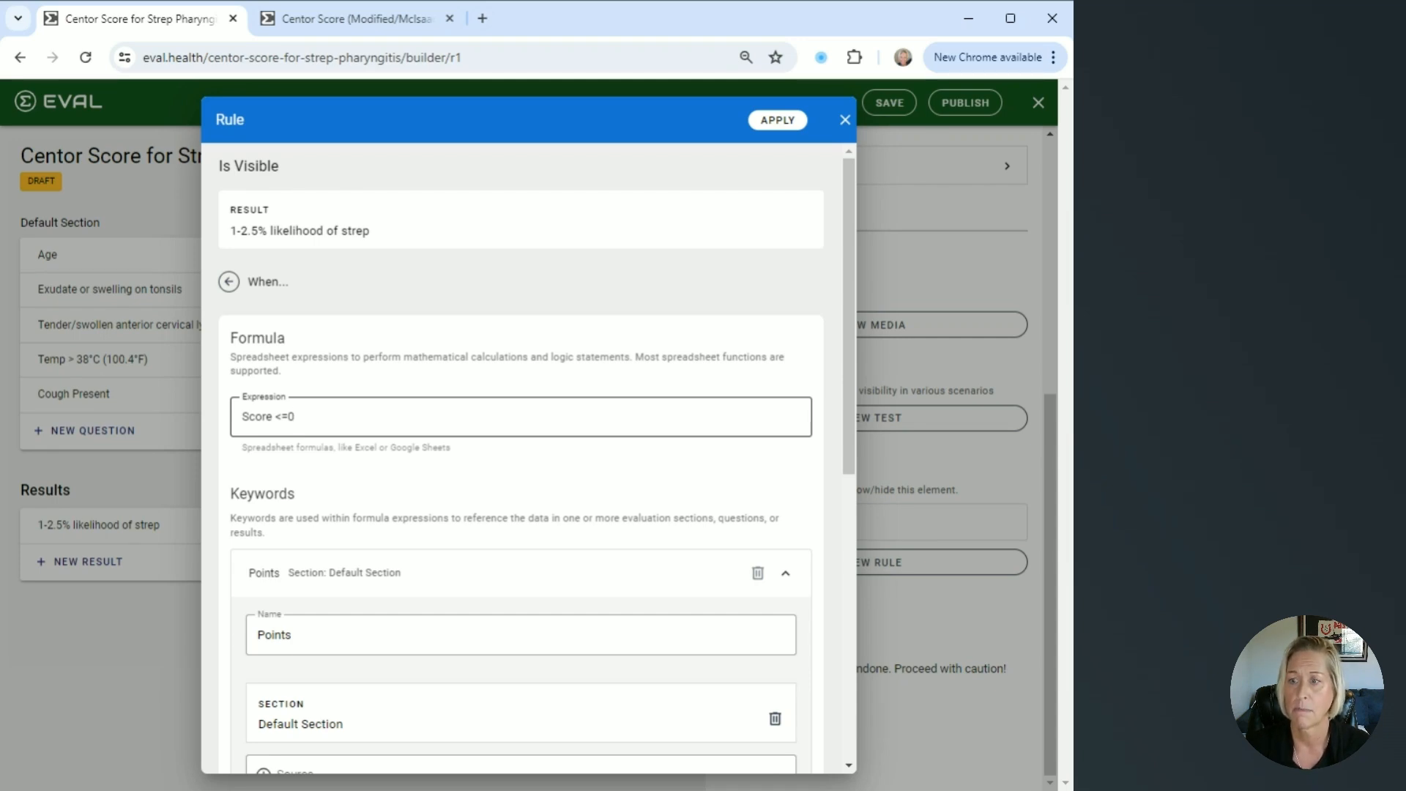
click(778, 131)
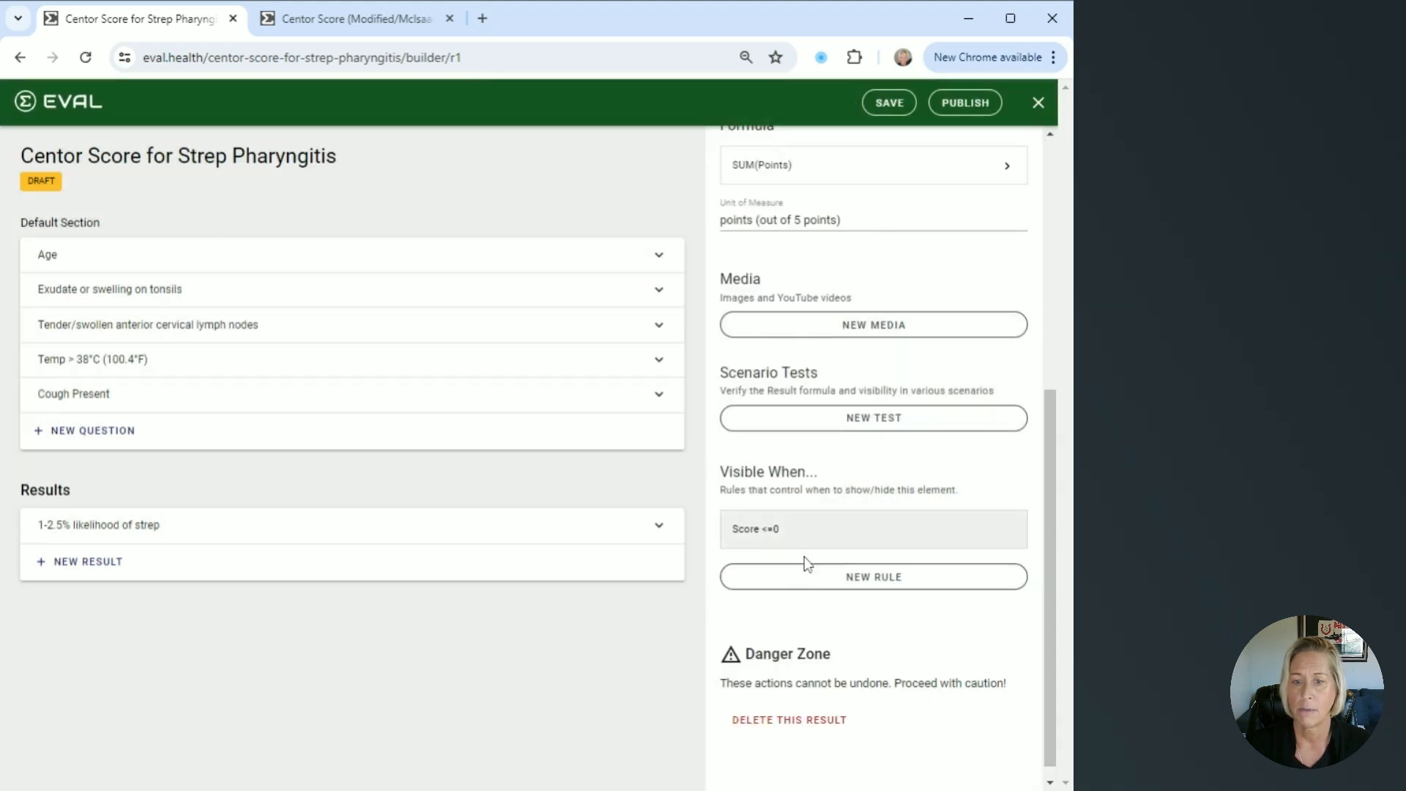
- Save the draft evaluation
scroll(826, 553, up, 5)
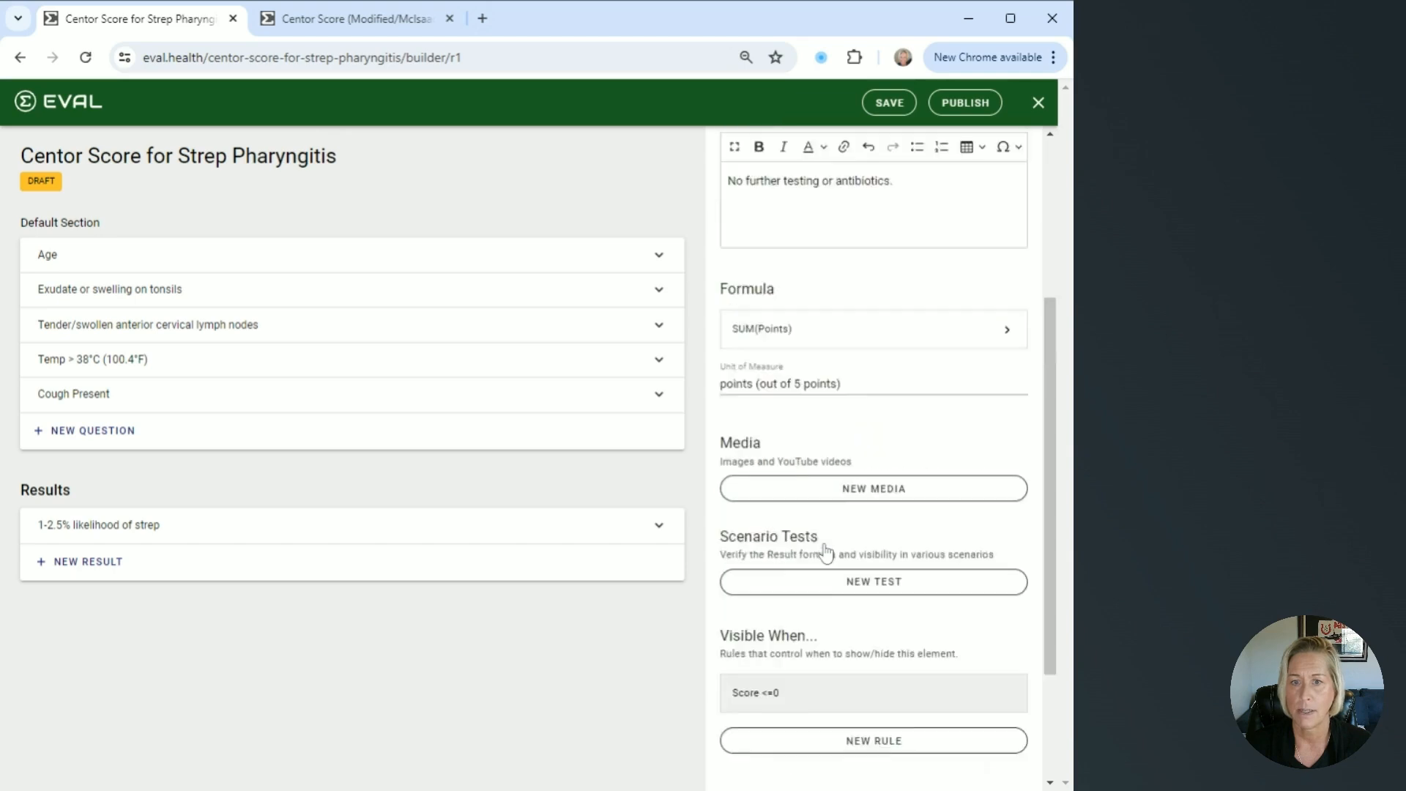
scroll(825, 553, up, 1)
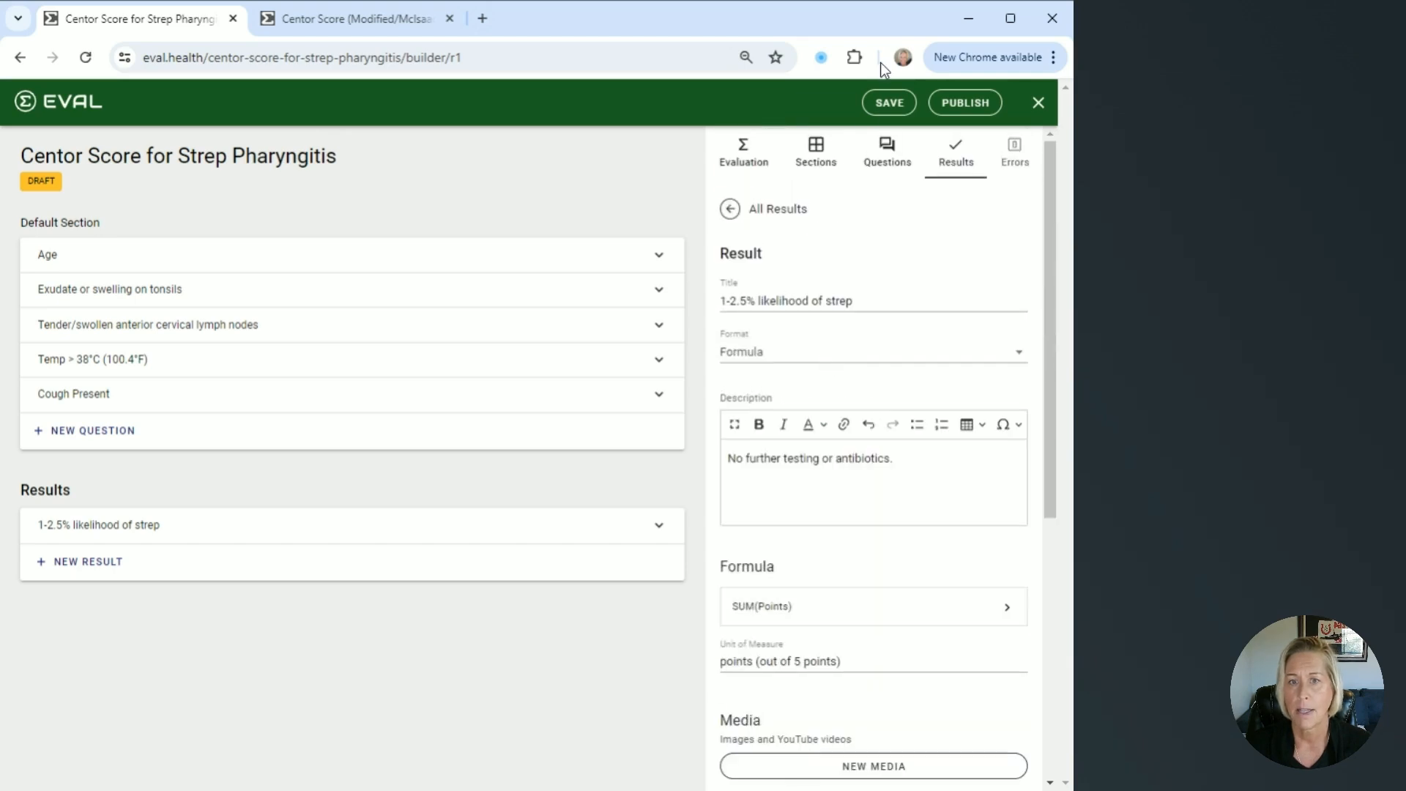
click(895, 103)
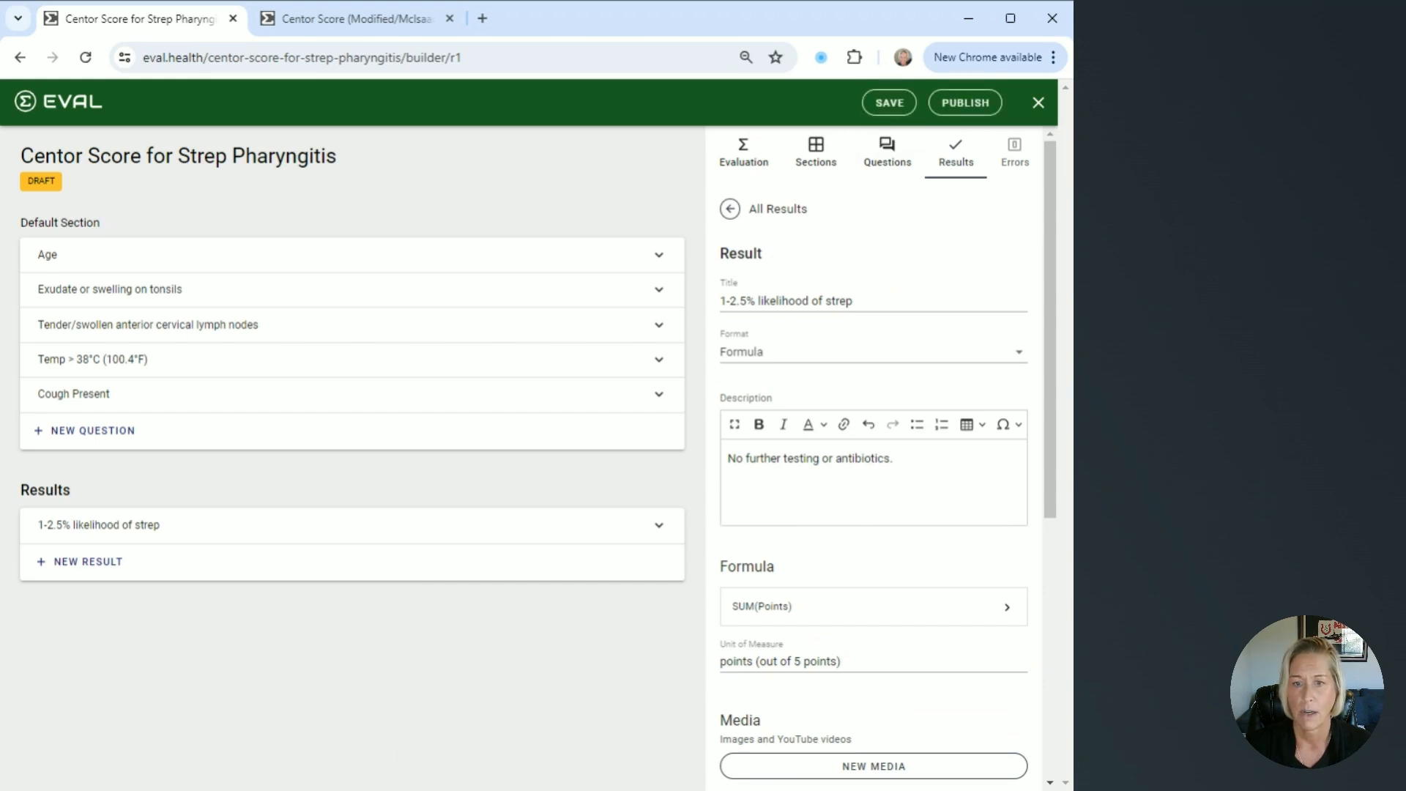
- Create a new scenario test for the "1-2.5% likelihood of strep" result and title it "Score 0"
scroll(841, 558, down, 5)
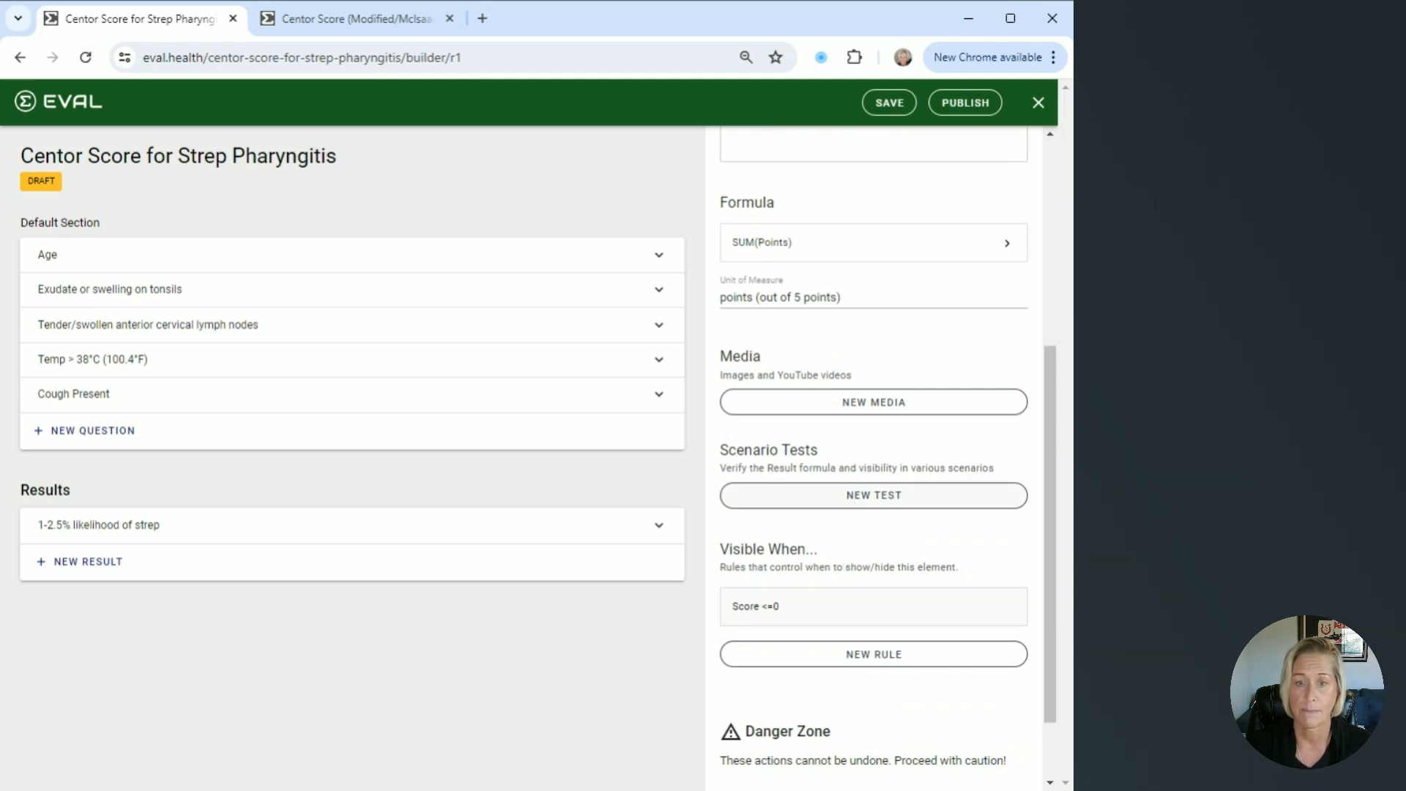
click(858, 495)
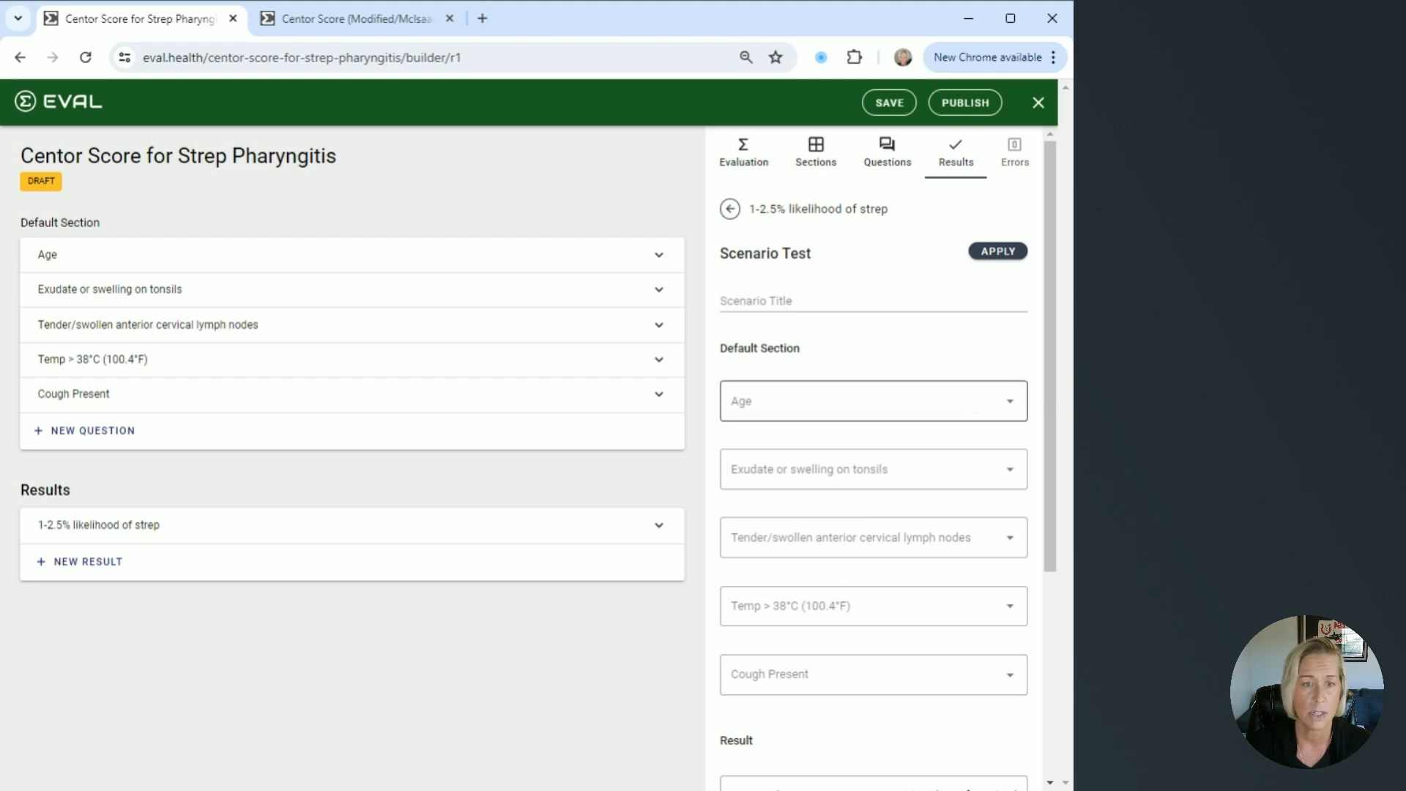
click(805, 300)
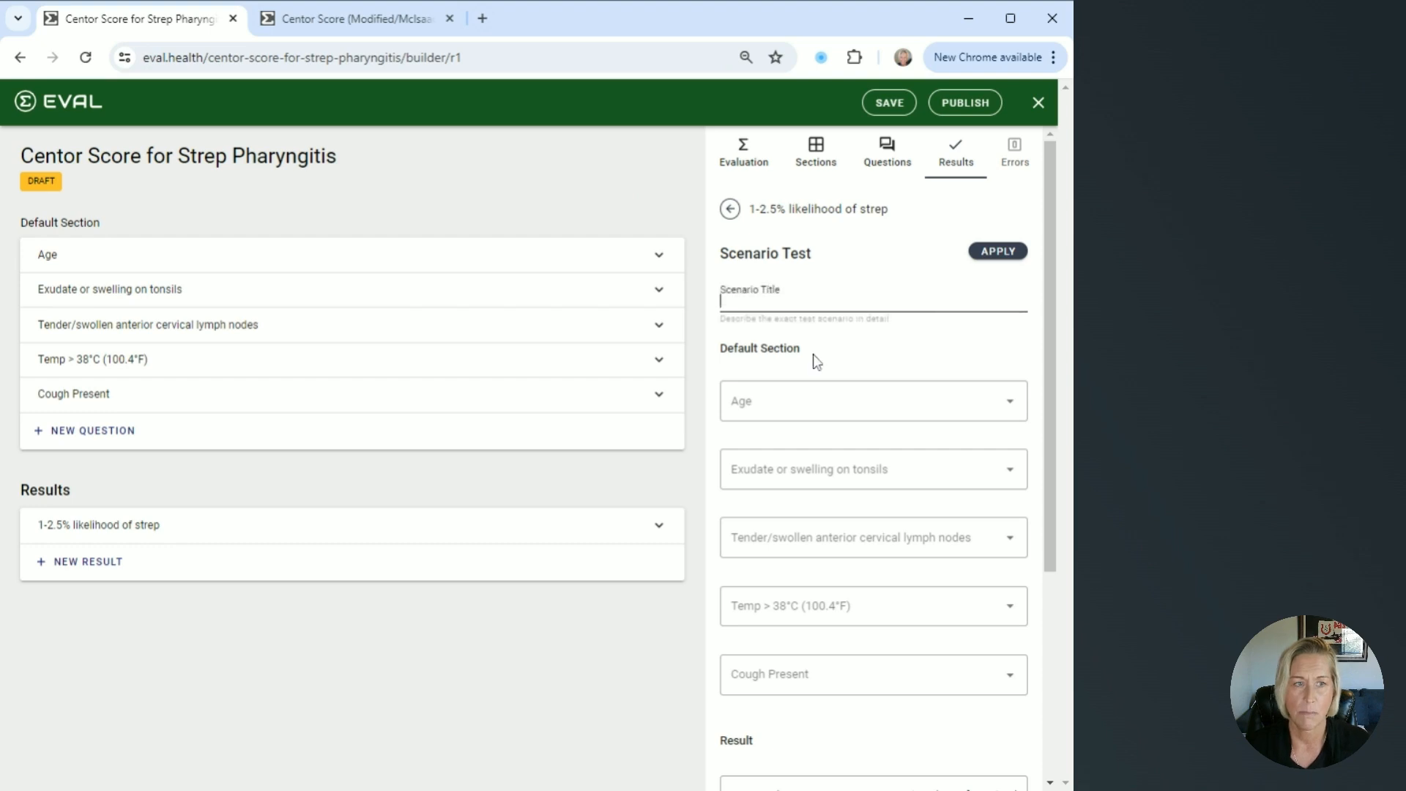
text(Sc)
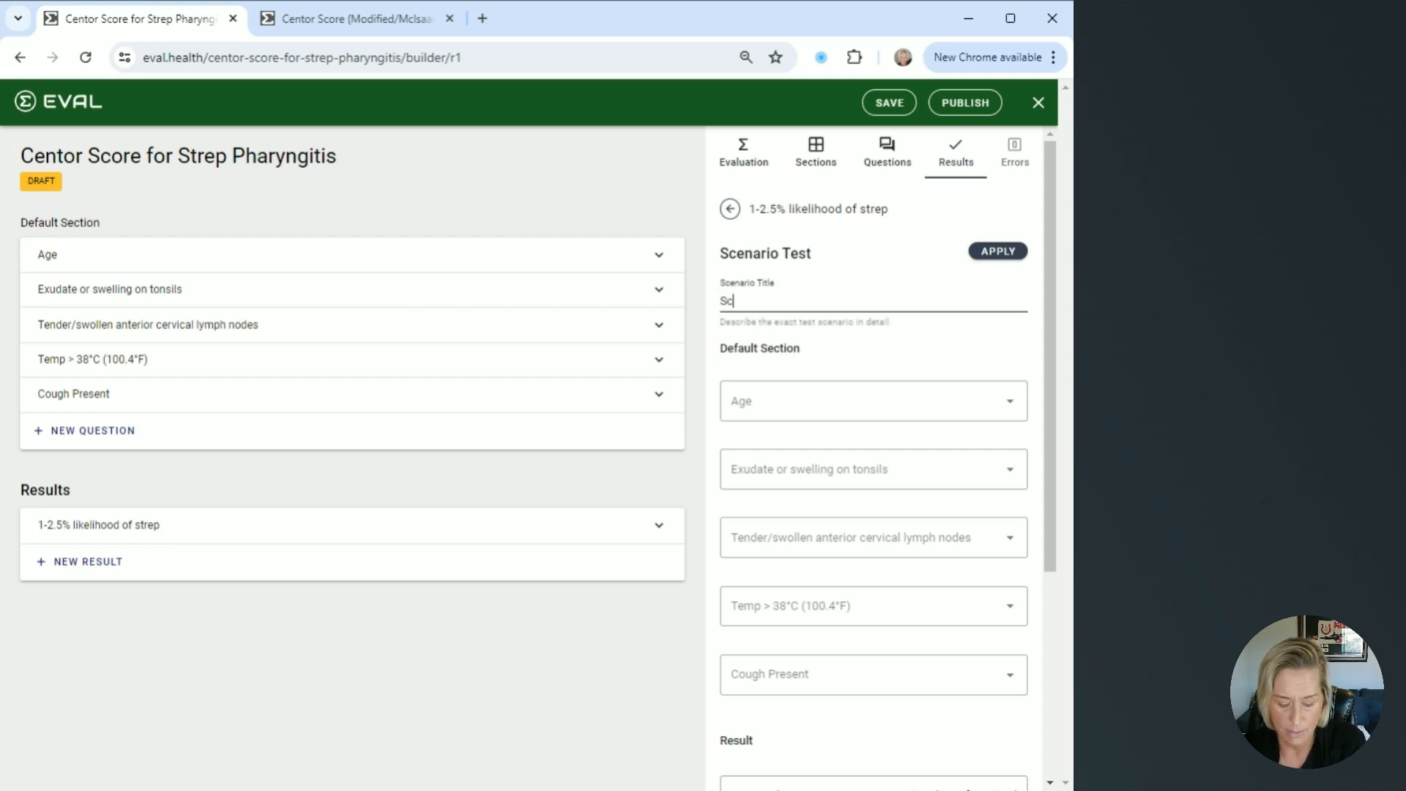
text(ore 0)
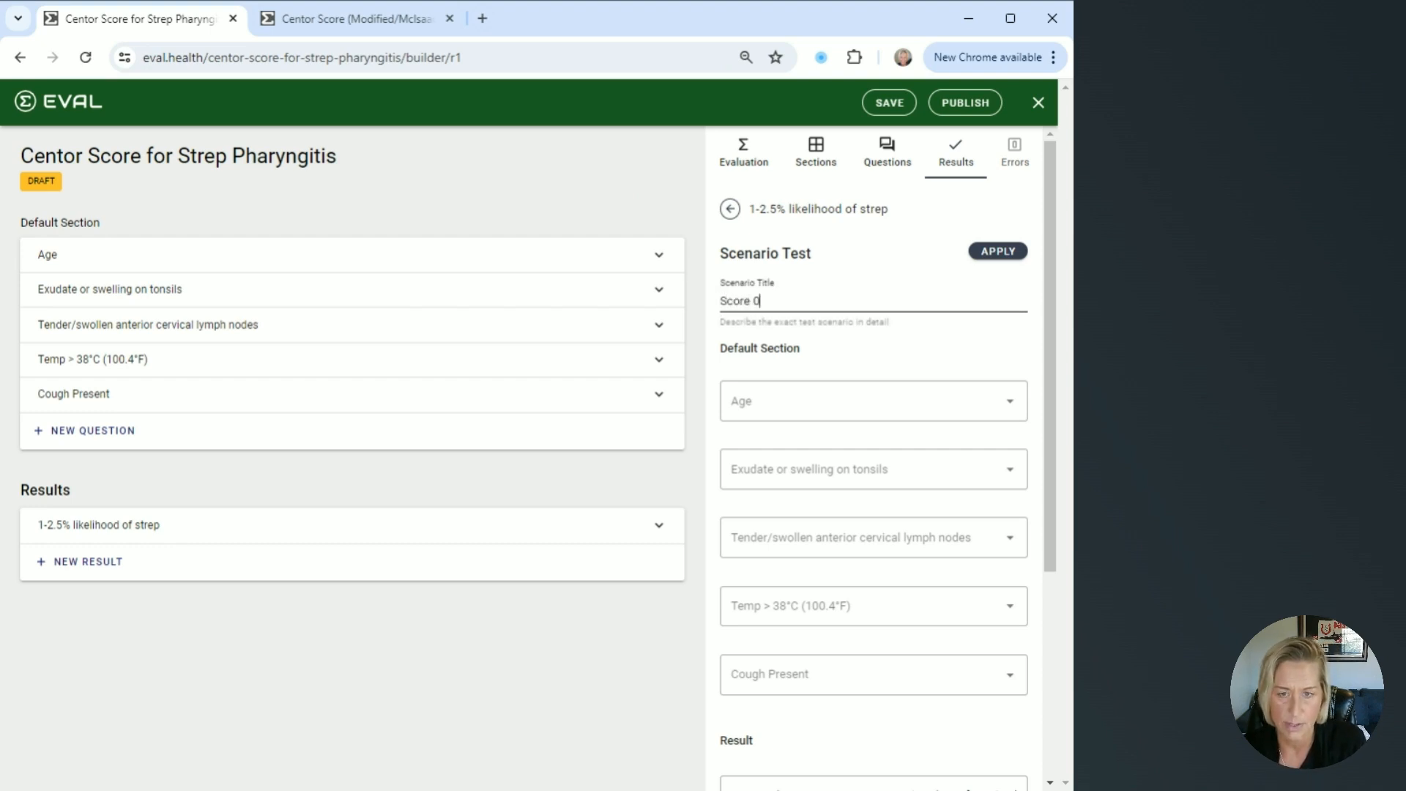
- Set the scenario's age to "45 years or older" and answer No to the tonsil, lymph node, temperature and cough questions
click(1009, 412)
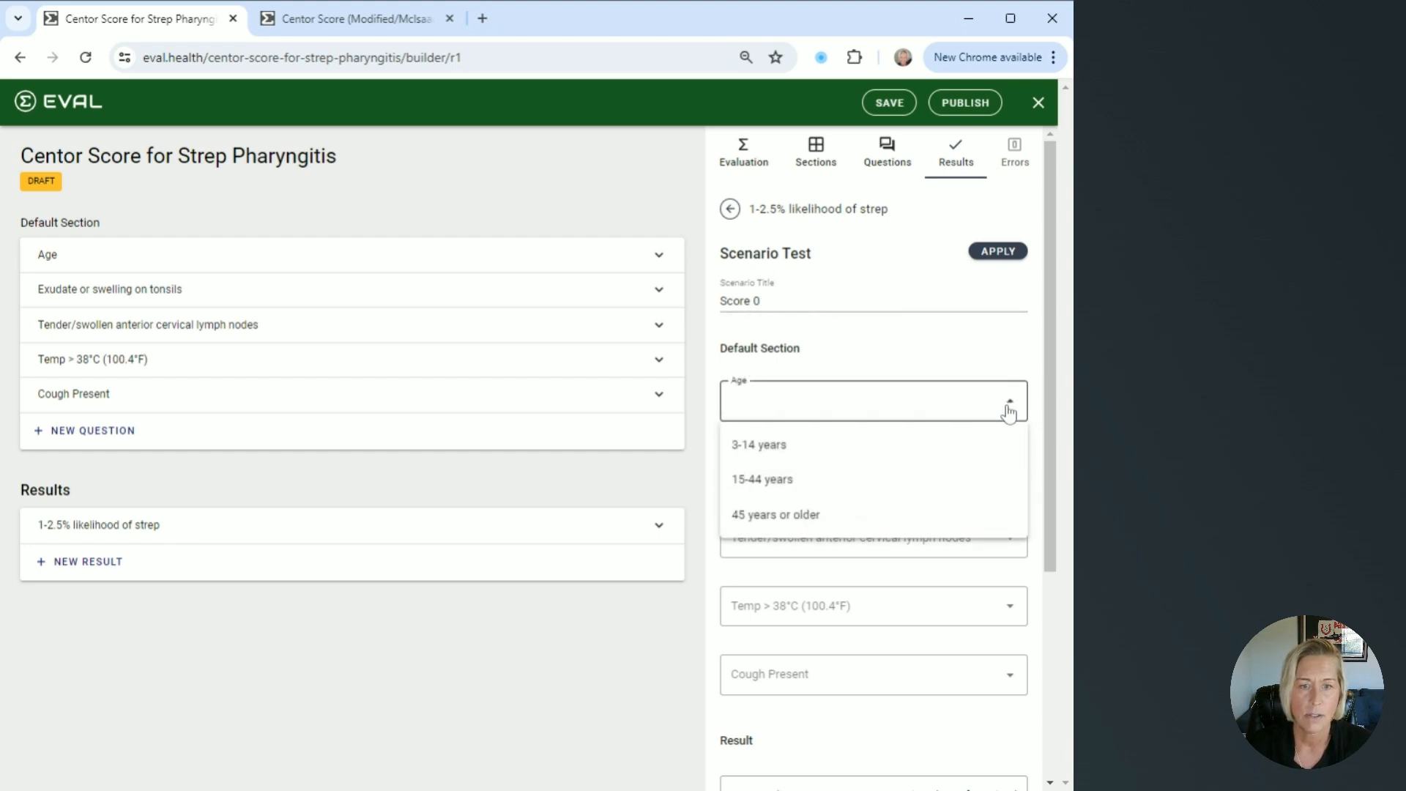
click(778, 516)
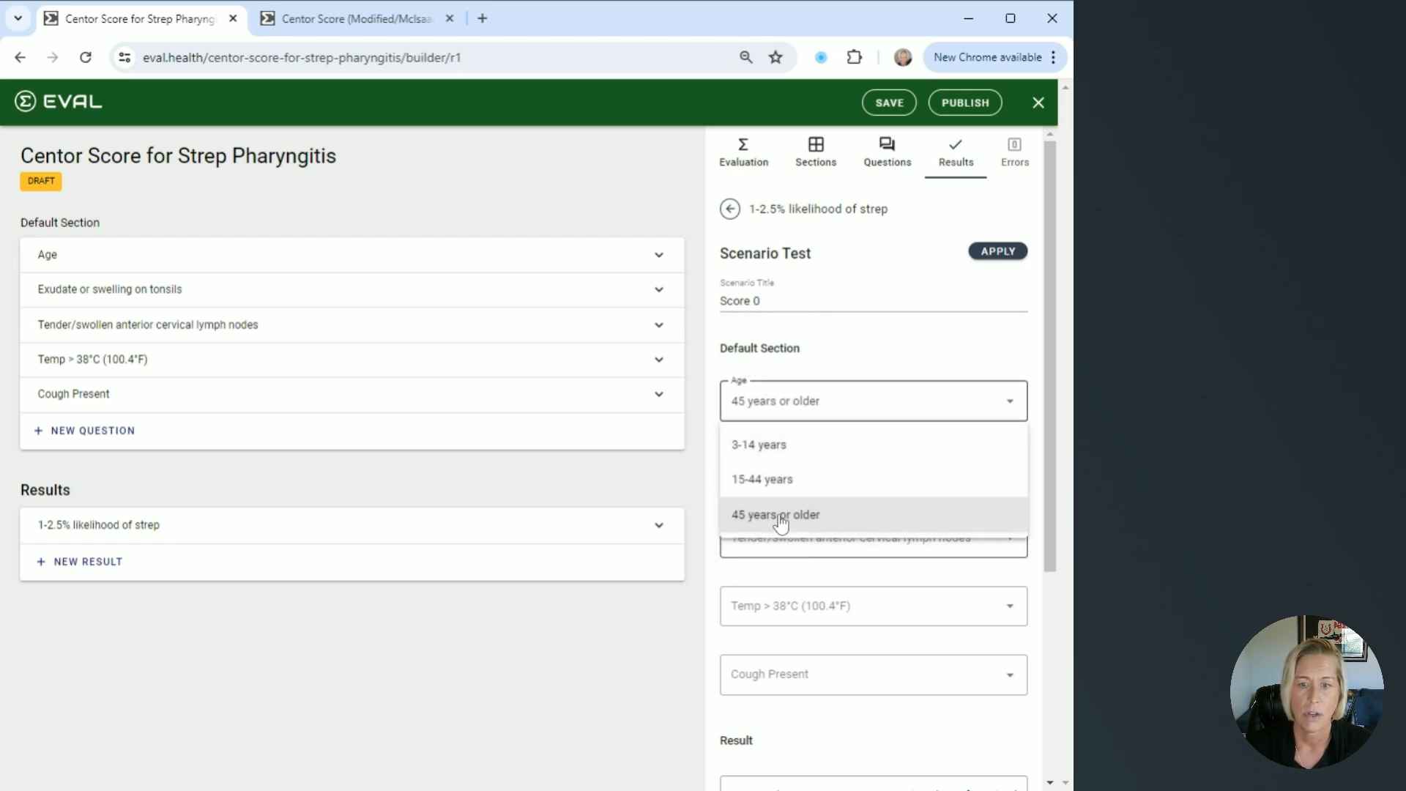
click(802, 478)
click(742, 547)
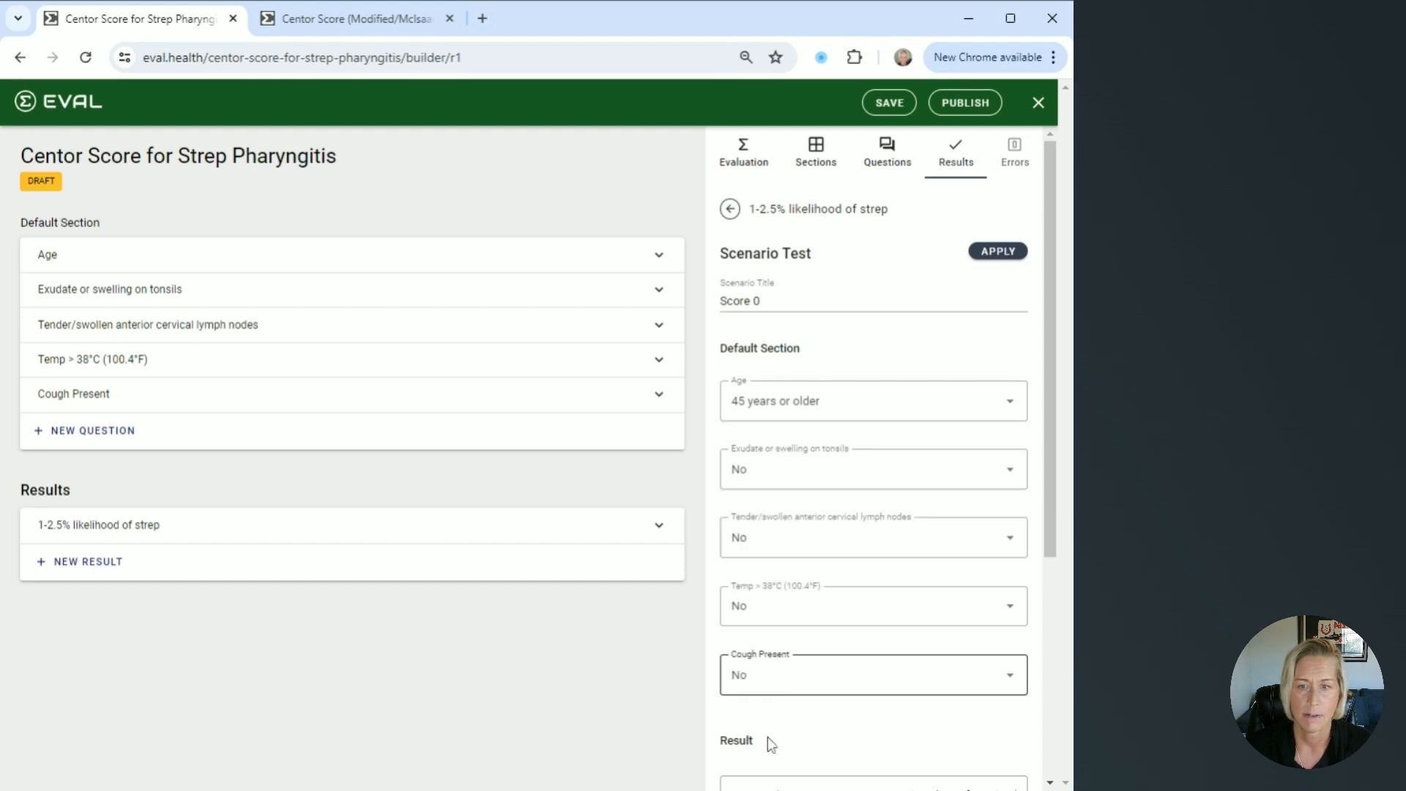
- Set the scenario test's expected result to 0 points, check the test outcome and triggered result, and apply the test
scroll(832, 578, down, 4)
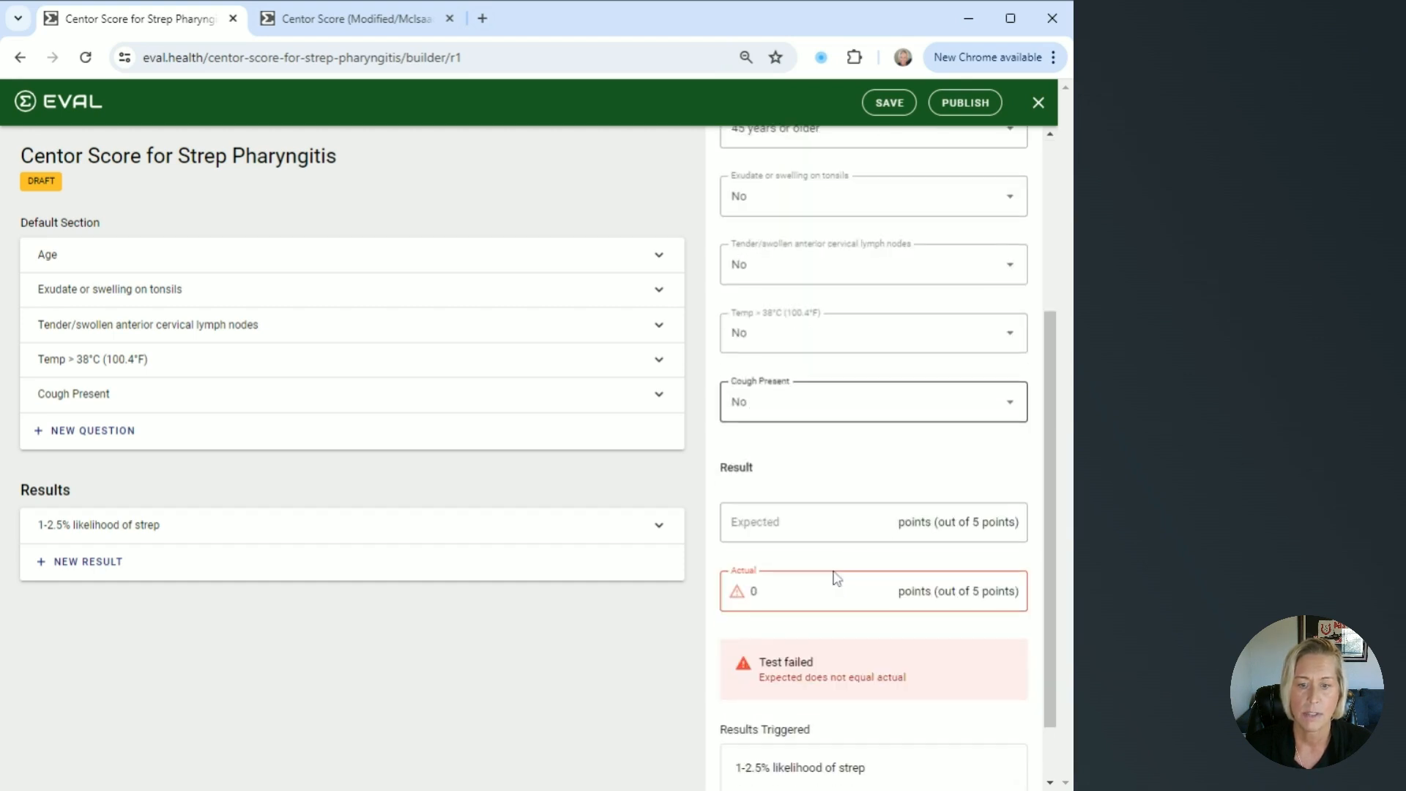
click(809, 523)
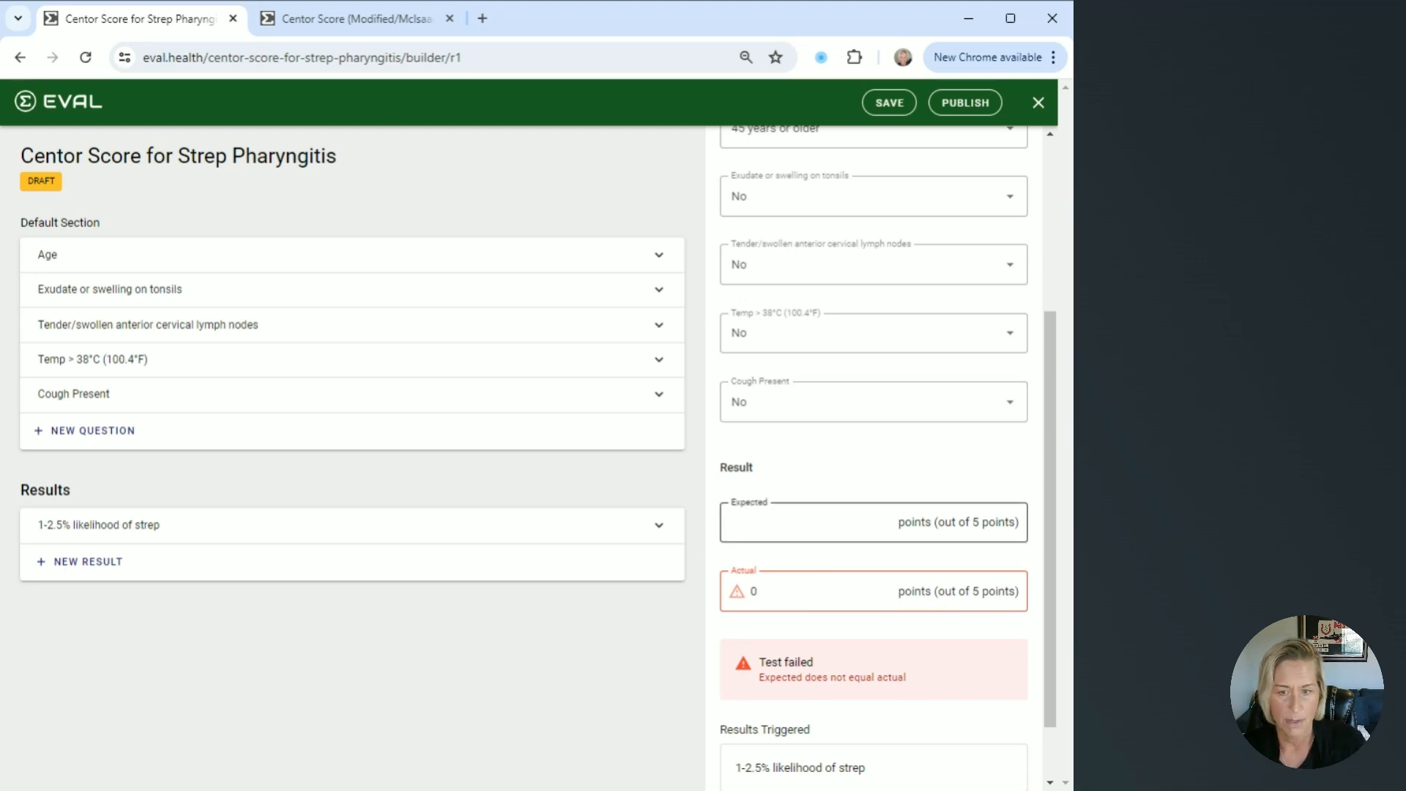
text(0)
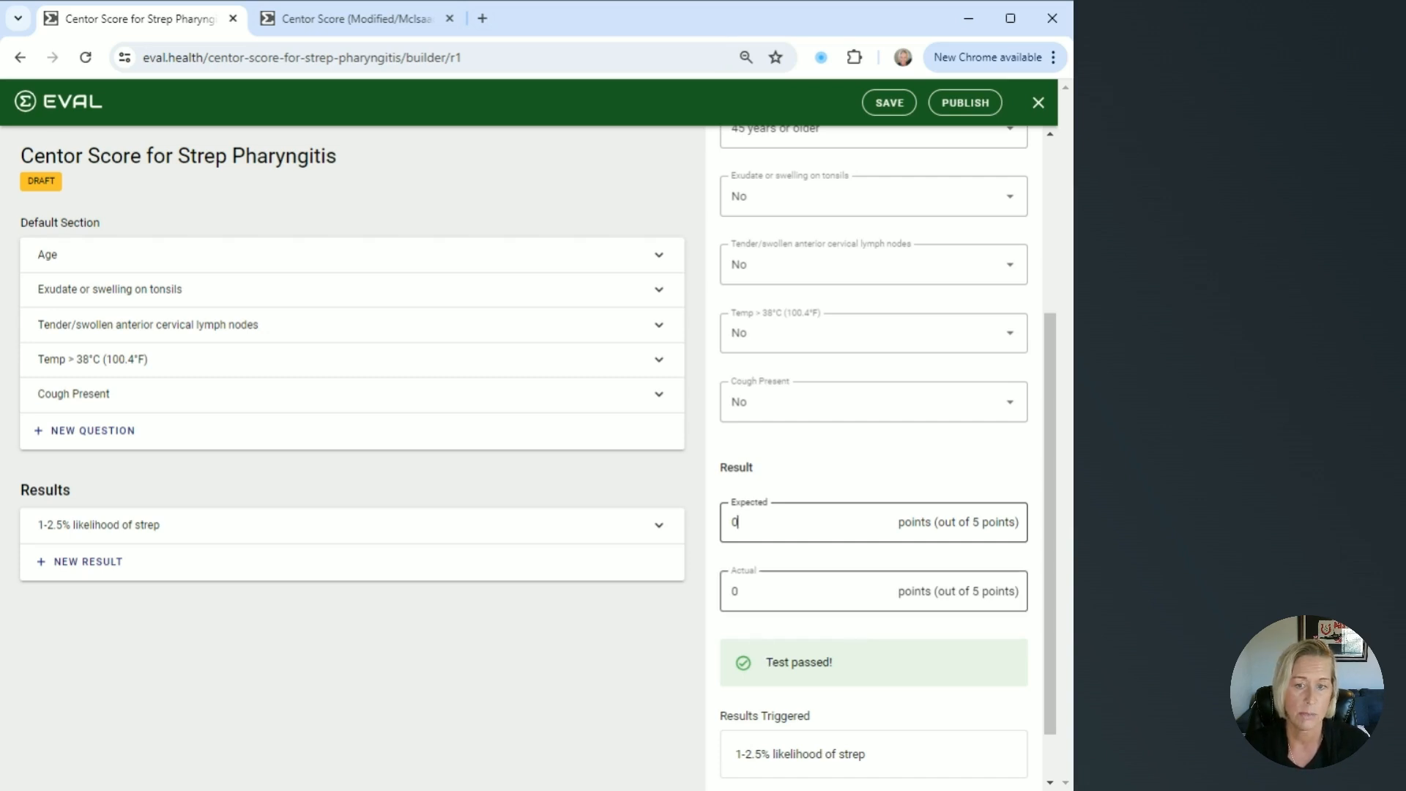
scroll(872, 586, down, 1)
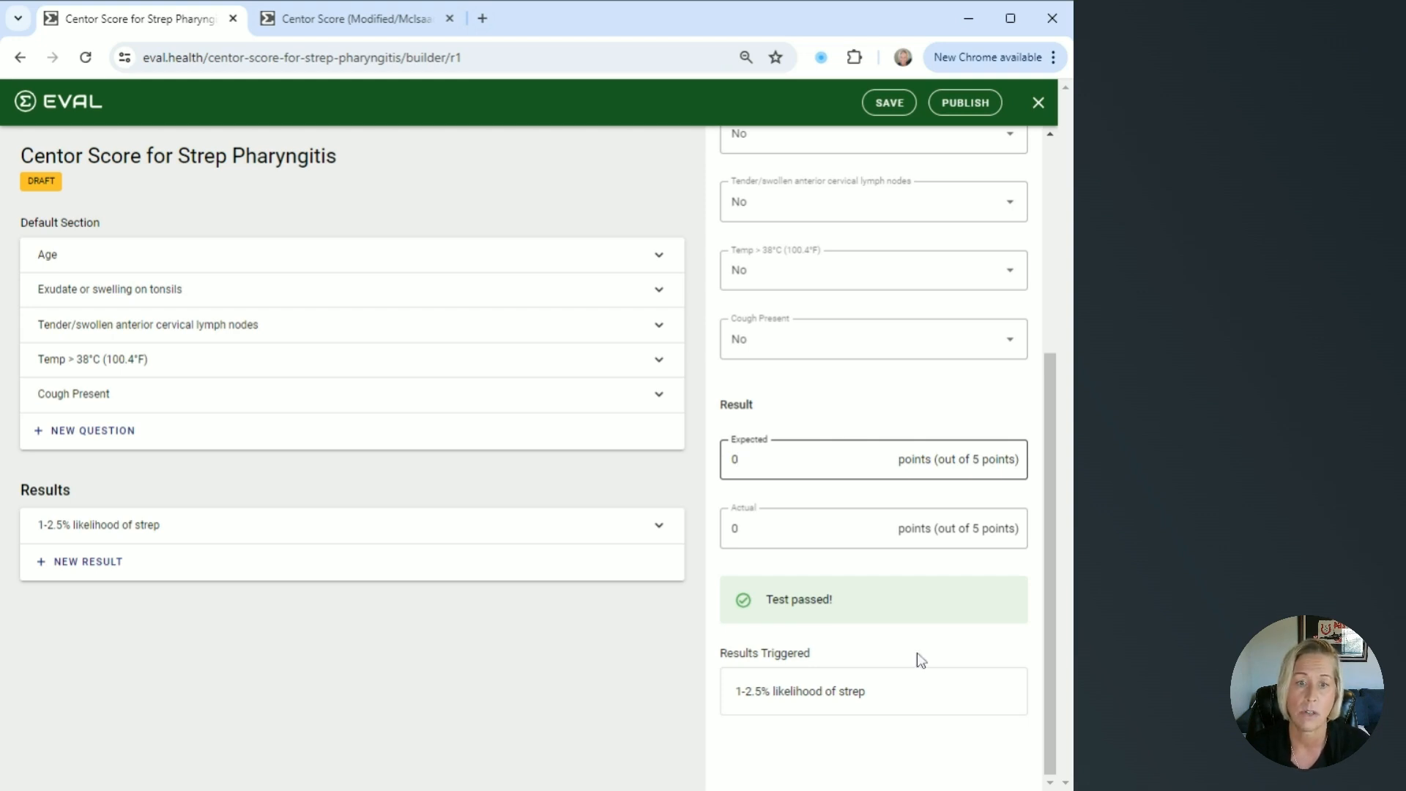
scroll(921, 617, up, 5)
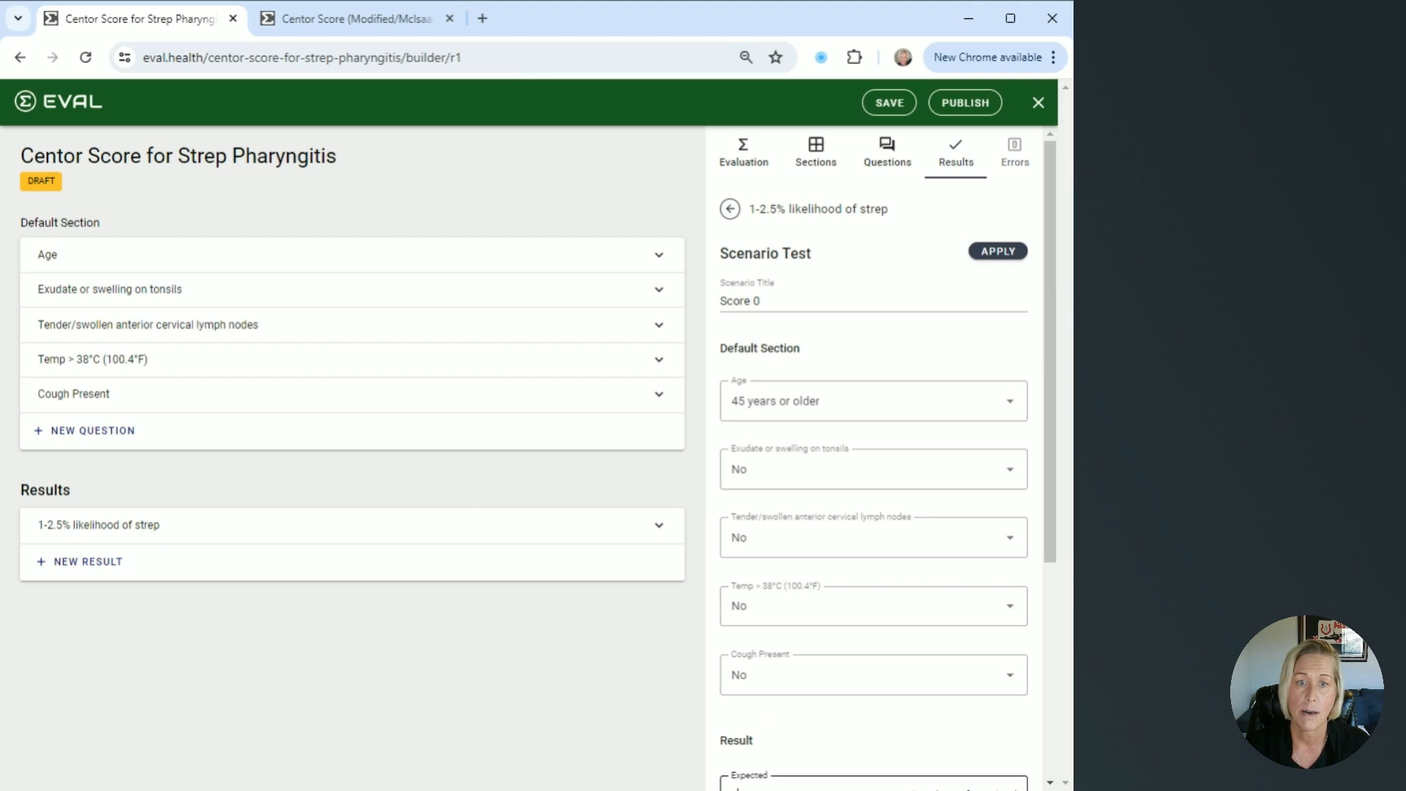
click(997, 252)
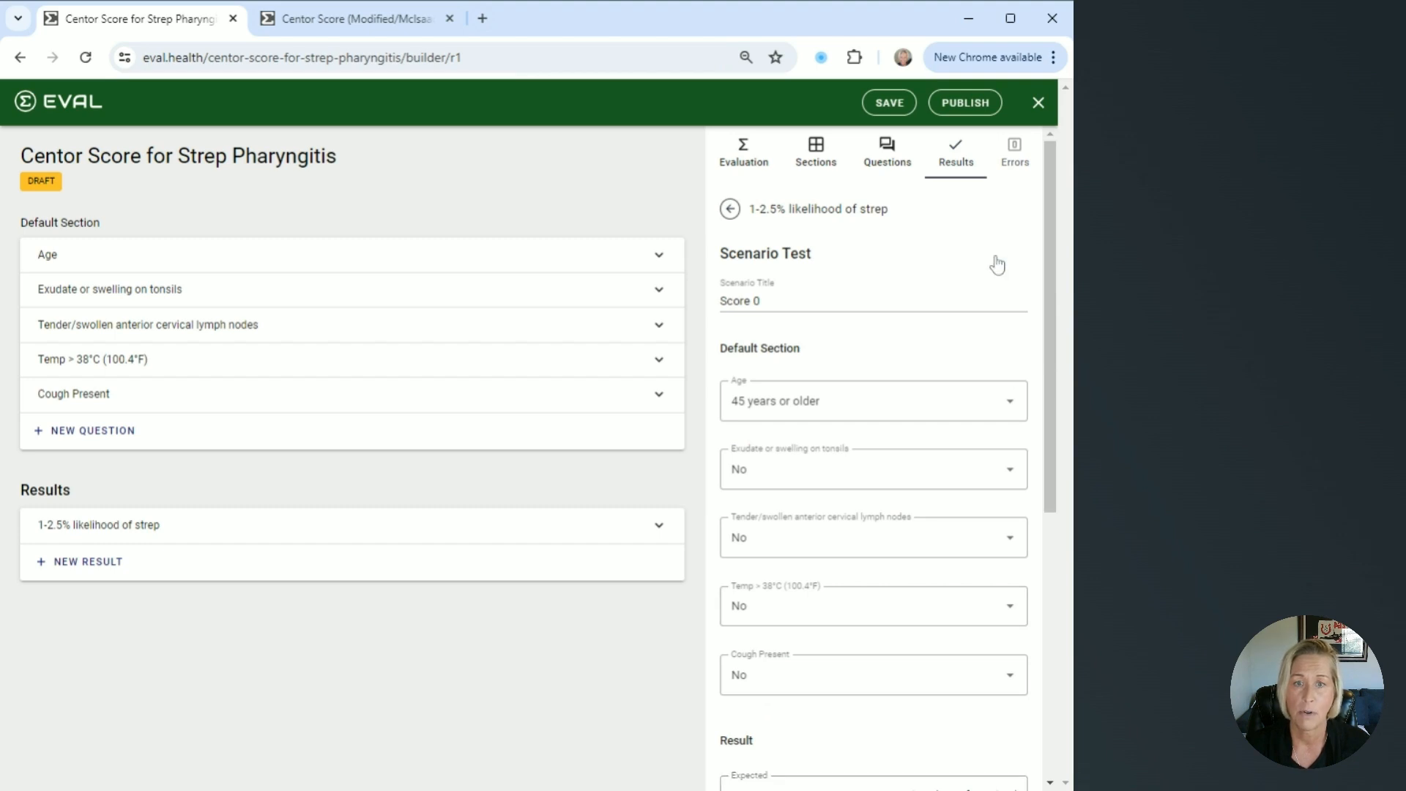
- Leave the scenario test and inspect the formula of the "5-10% likelihood of strep" result in the Centor Score (Modified/McIsaac) evaluation
click(730, 209)
scroll(932, 443, down, 6)
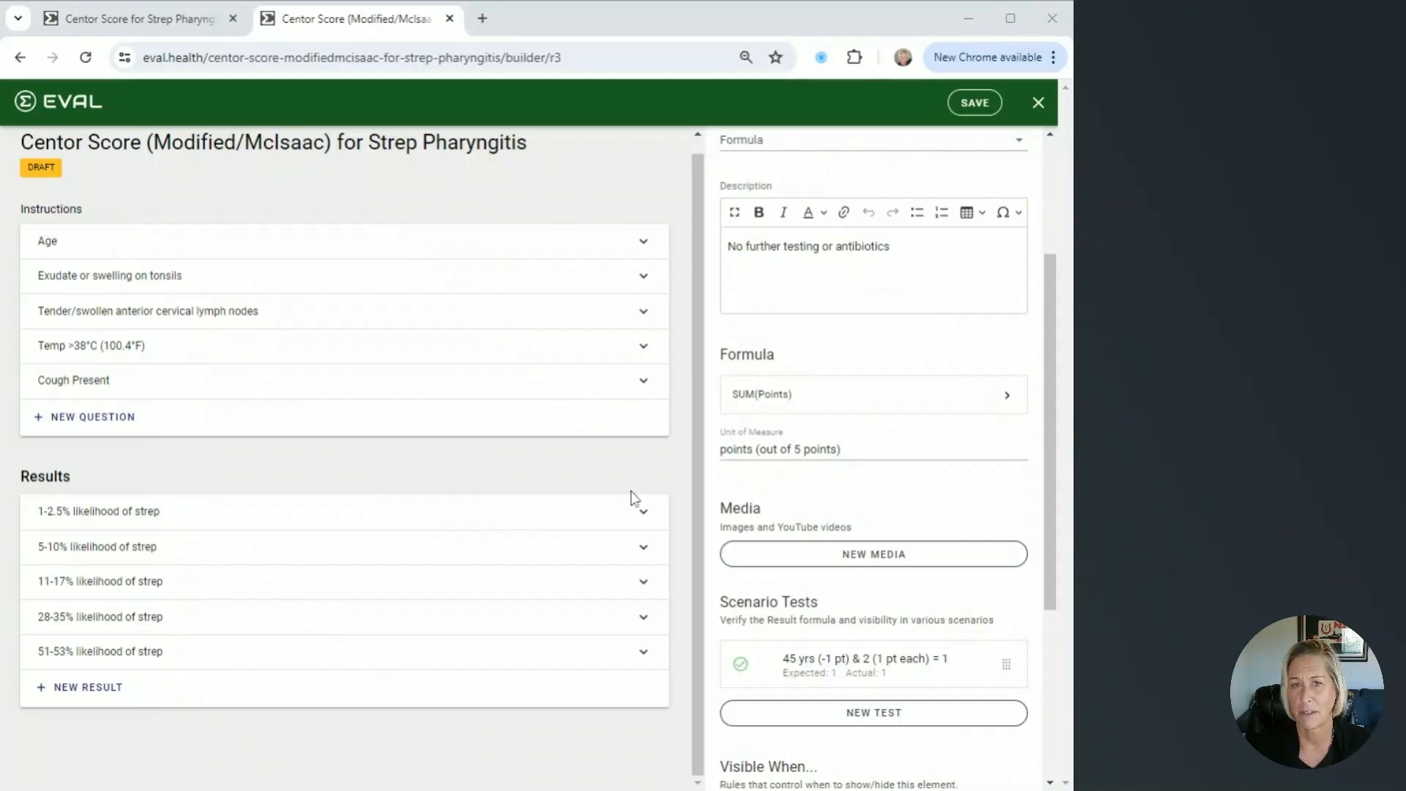
click(639, 556)
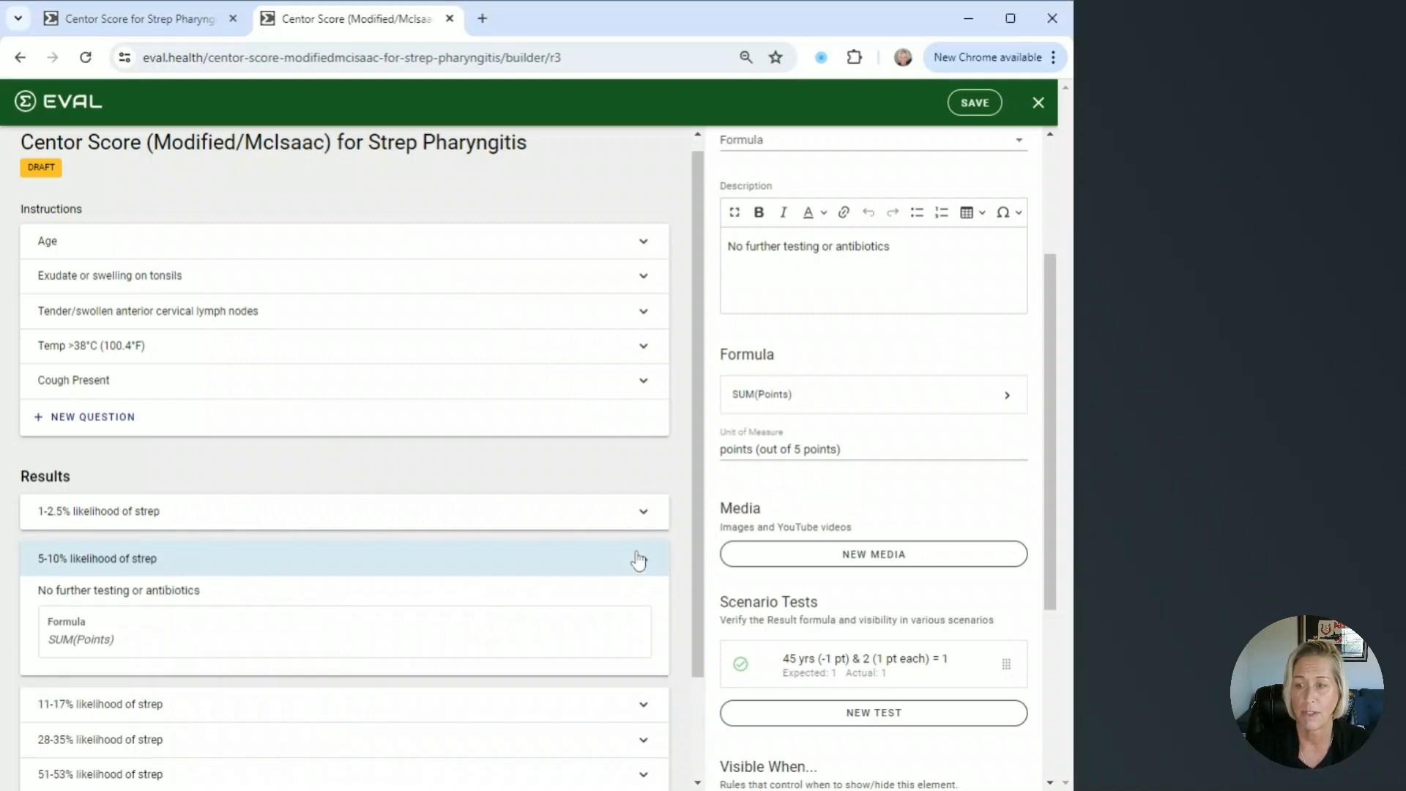
scroll(638, 594, down, 1)
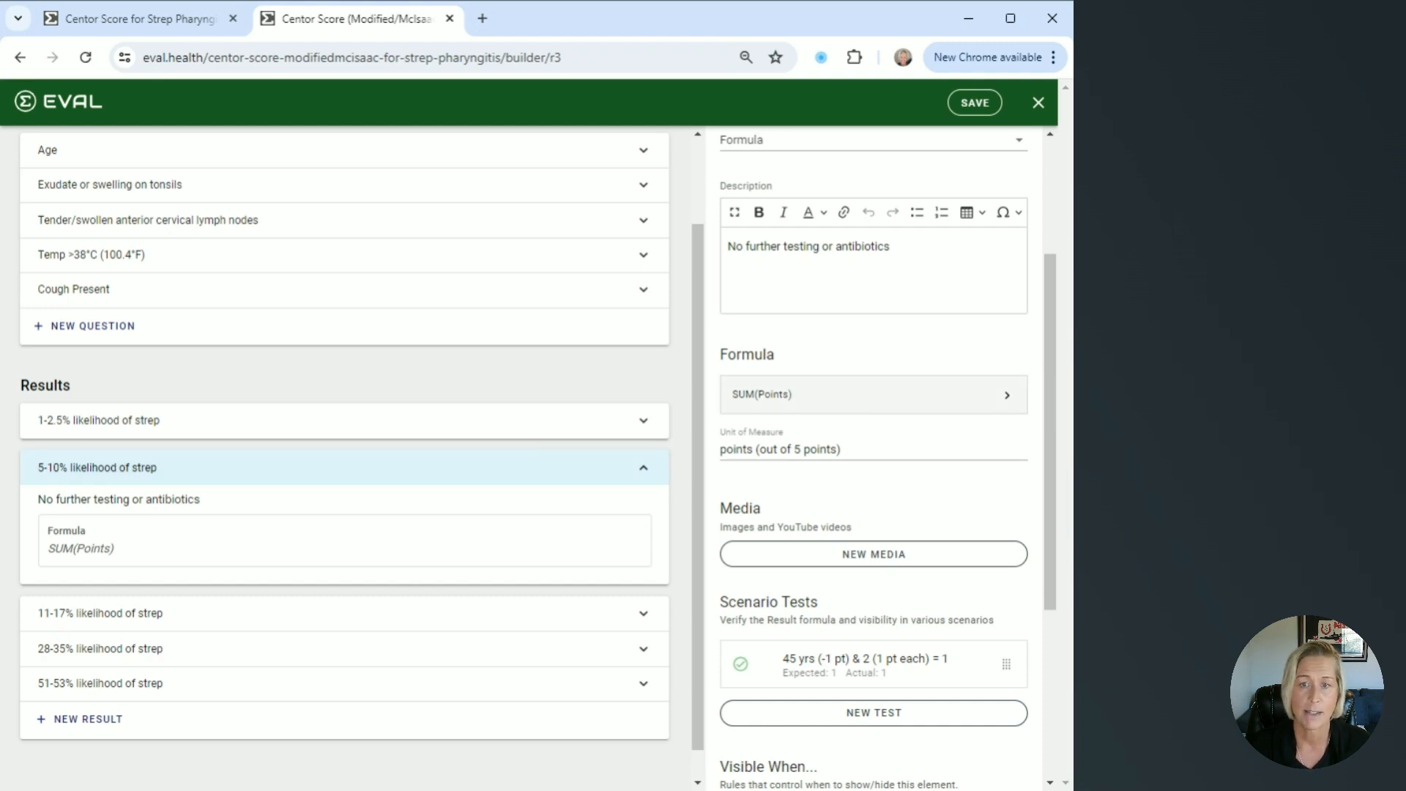
click(848, 400)
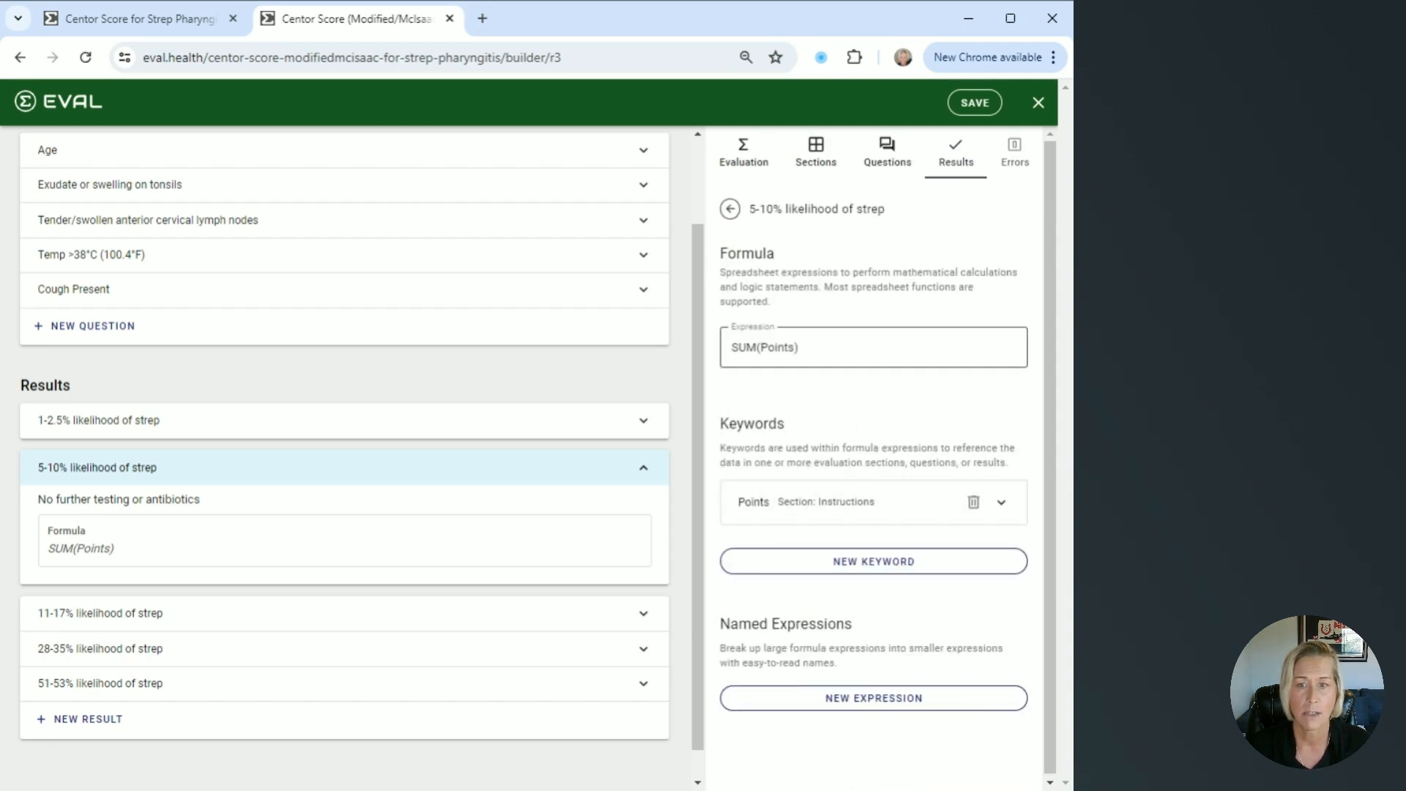
click(730, 209)
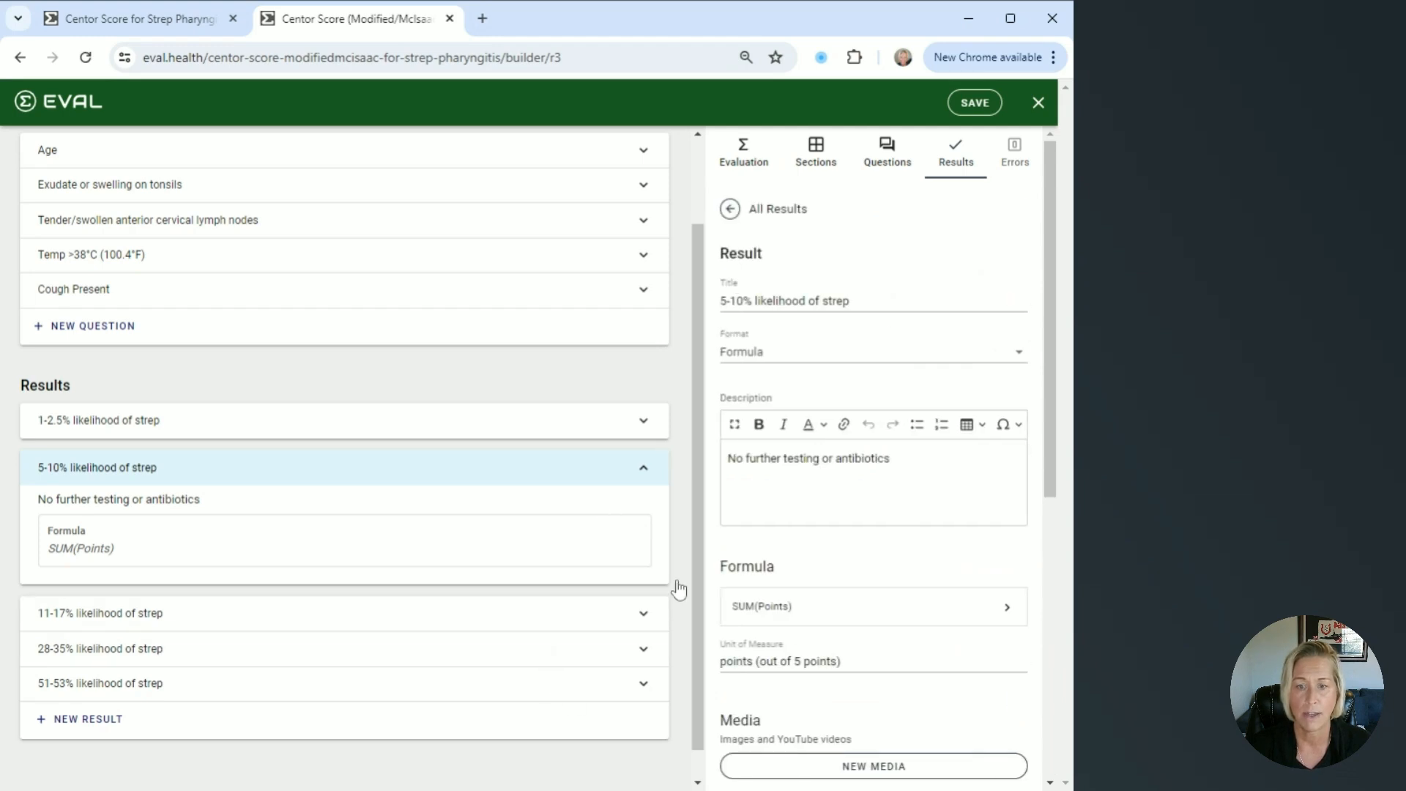
- Review the scenario tests and the visibility rule's formula of the "5-10% likelihood of strep" result, leaving the rule unchanged
scroll(930, 498, down, 4)
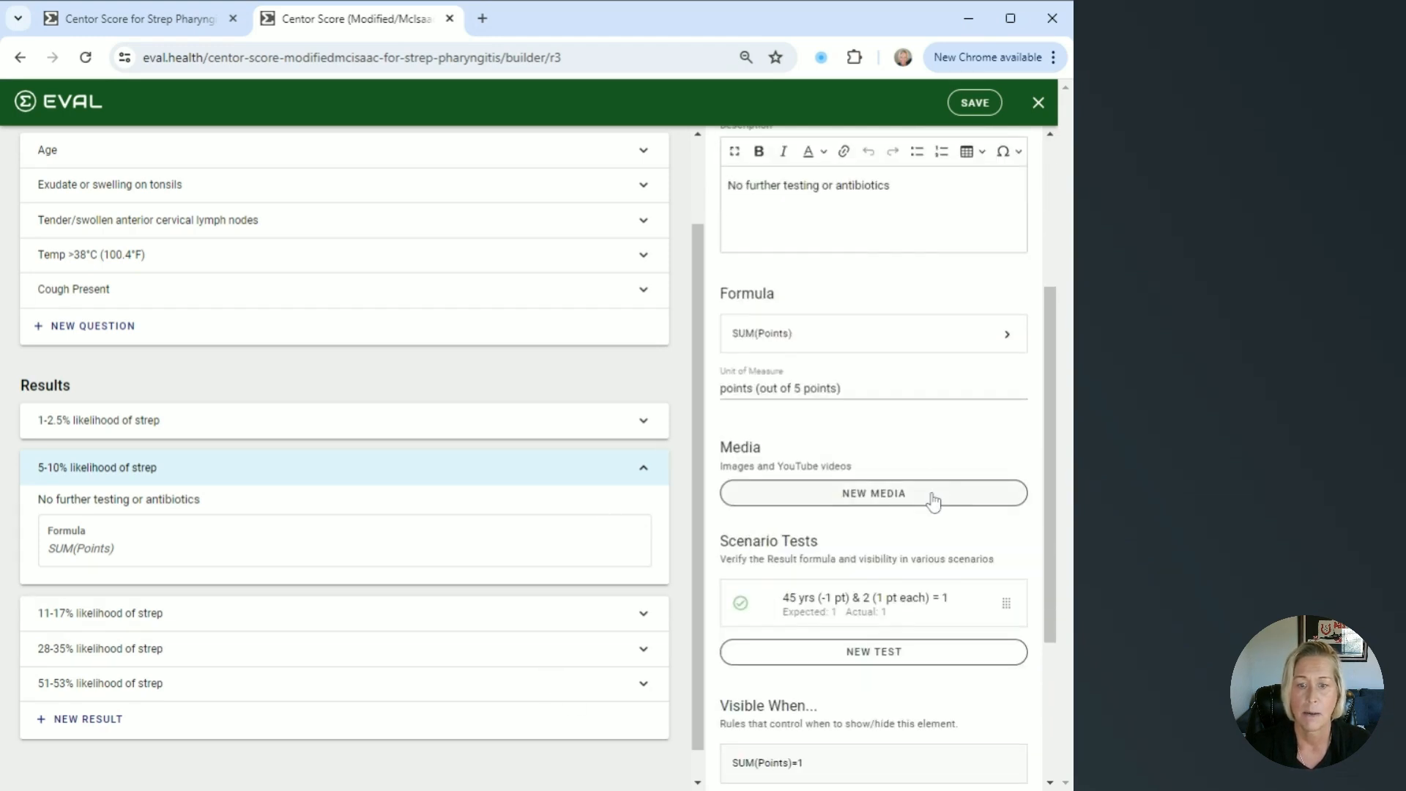
scroll(934, 501, down, 3)
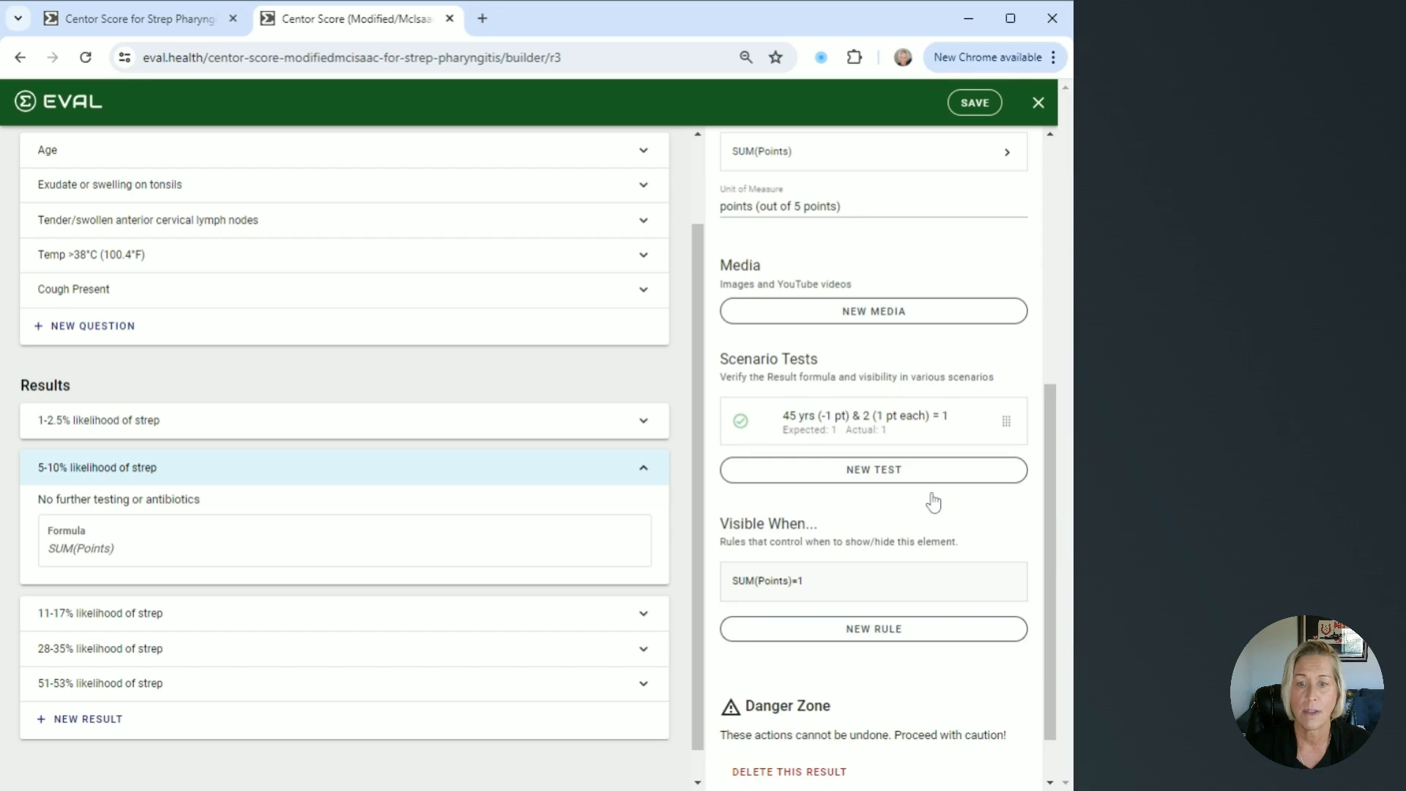
scroll(932, 501, down, 1)
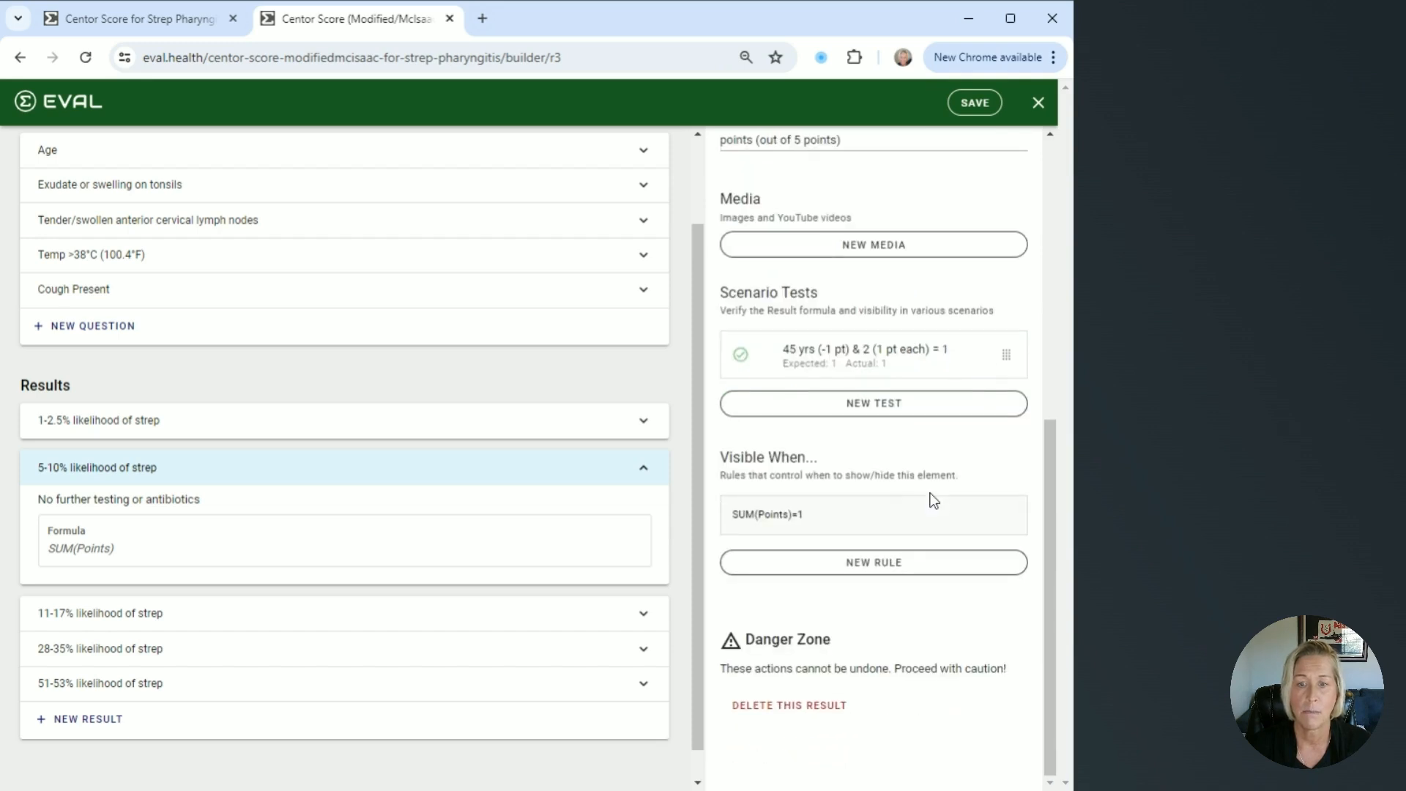
click(818, 518)
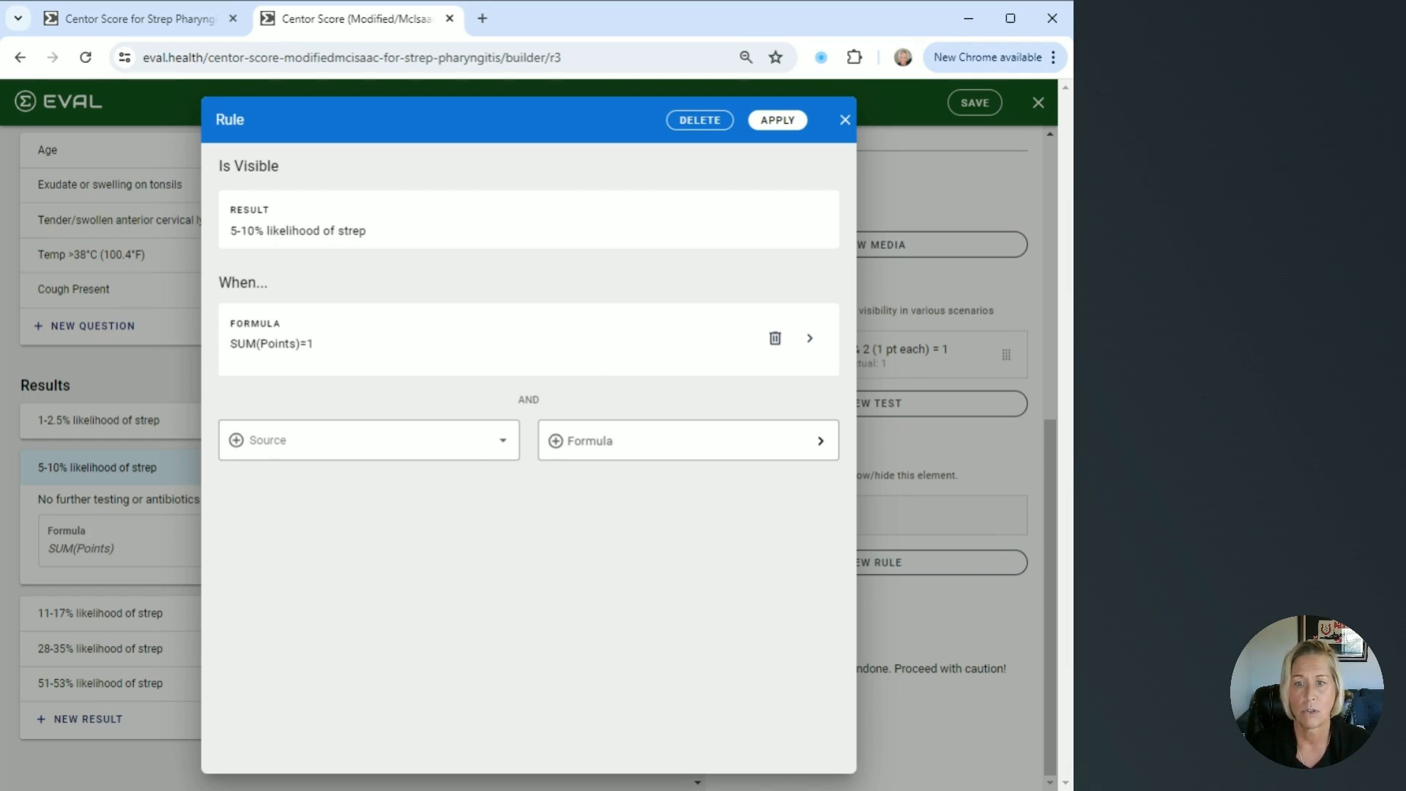
click(809, 337)
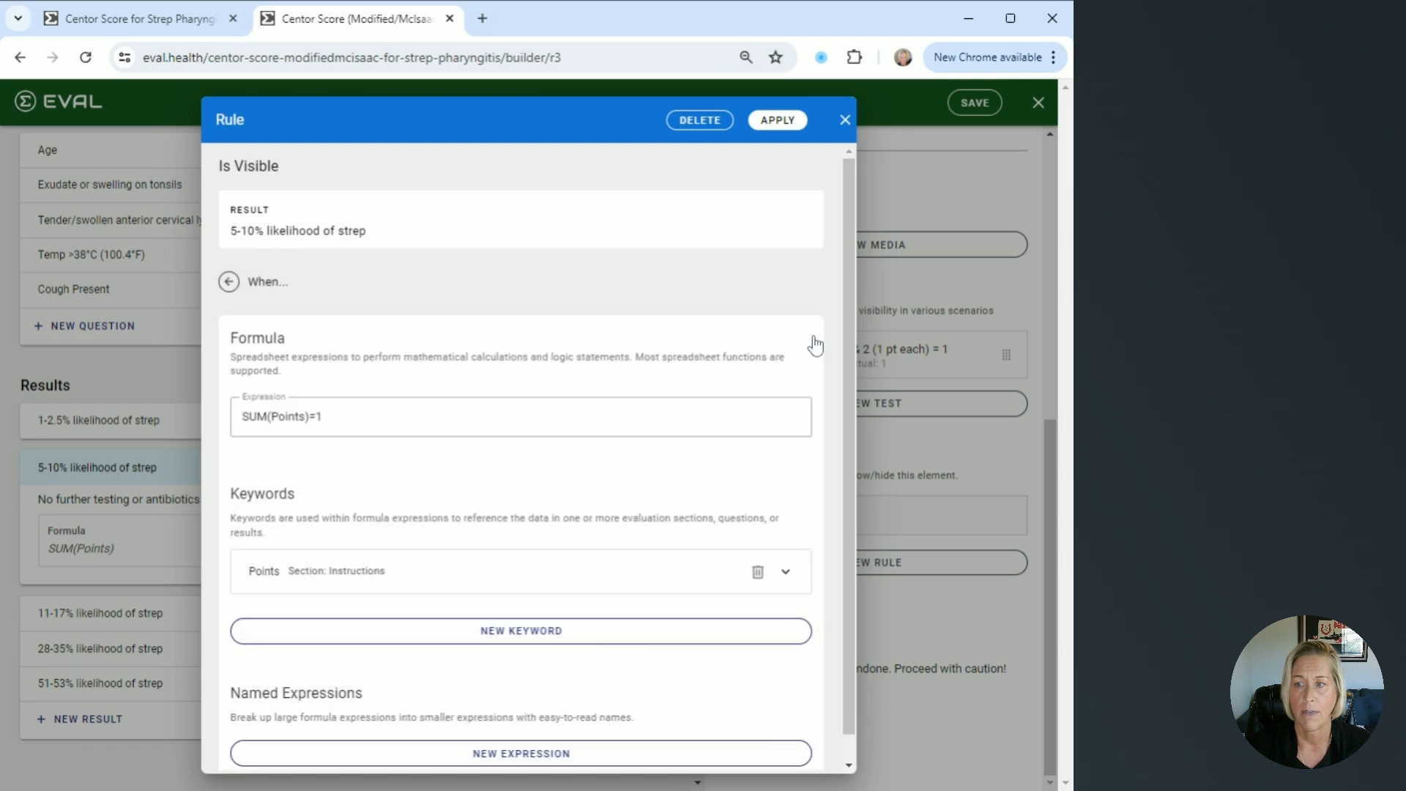
scroll(469, 456, down, 1)
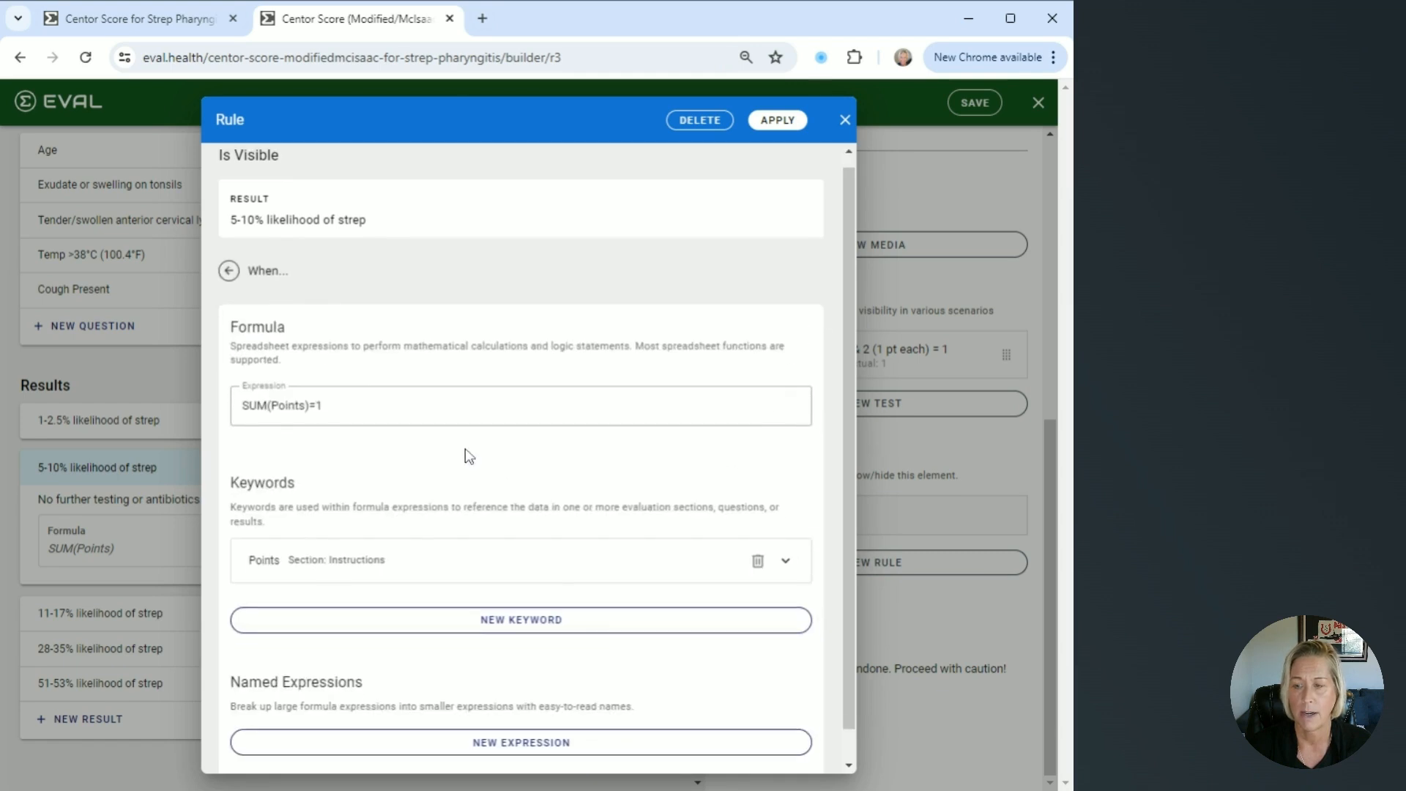
click(234, 239)
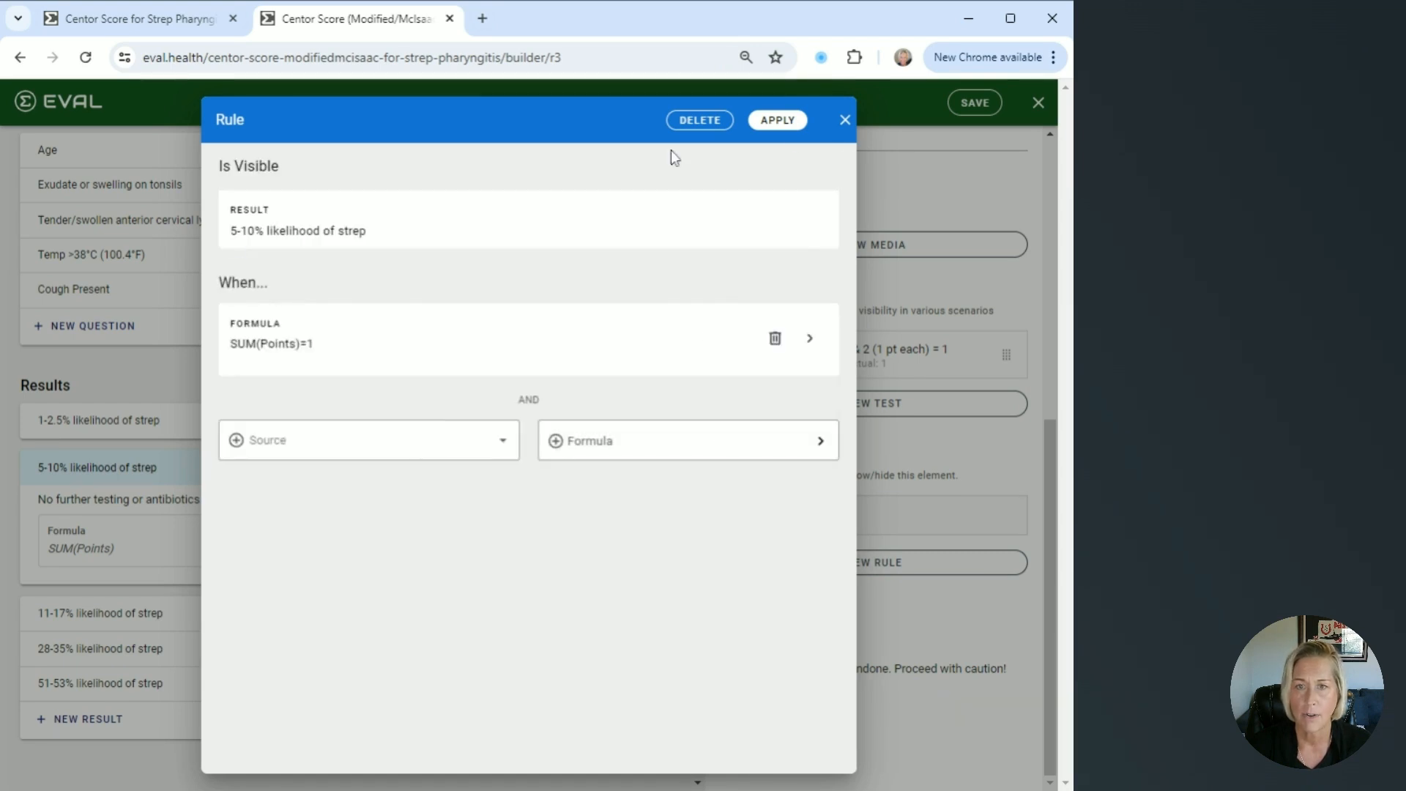
click(845, 121)
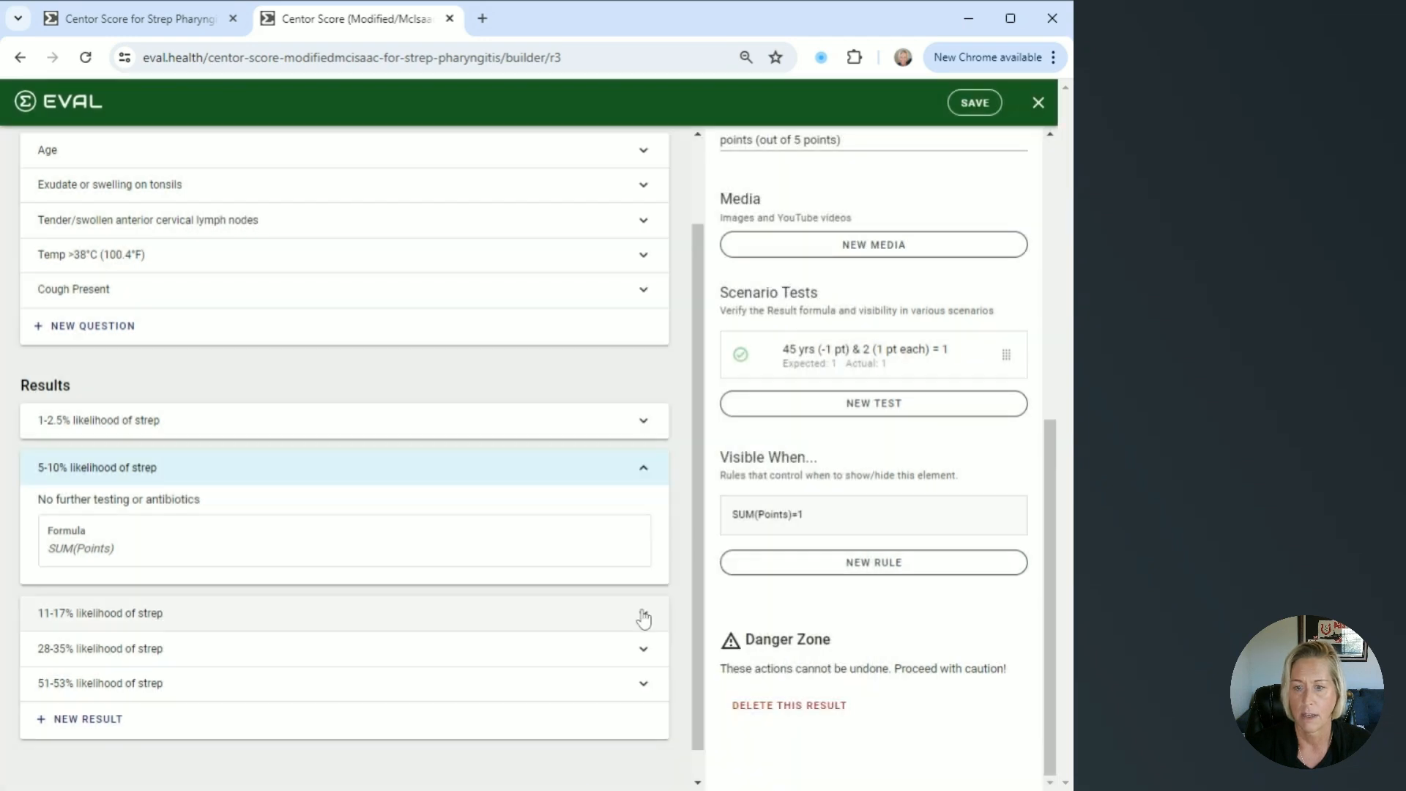
- Inspect the visibility rule's formula and keywords for the "11-17% likelihood of strep" result, and close the rule
click(643, 615)
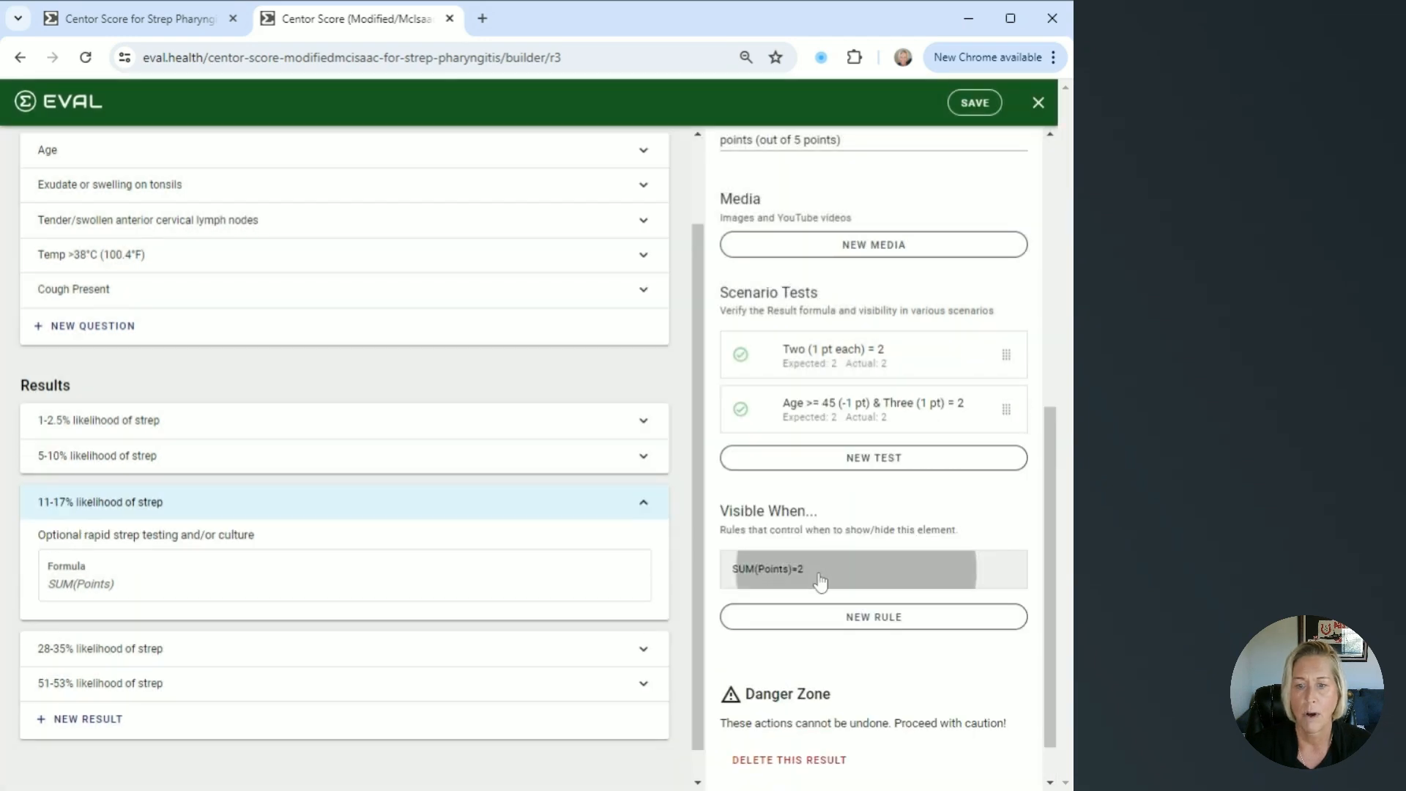
click(820, 578)
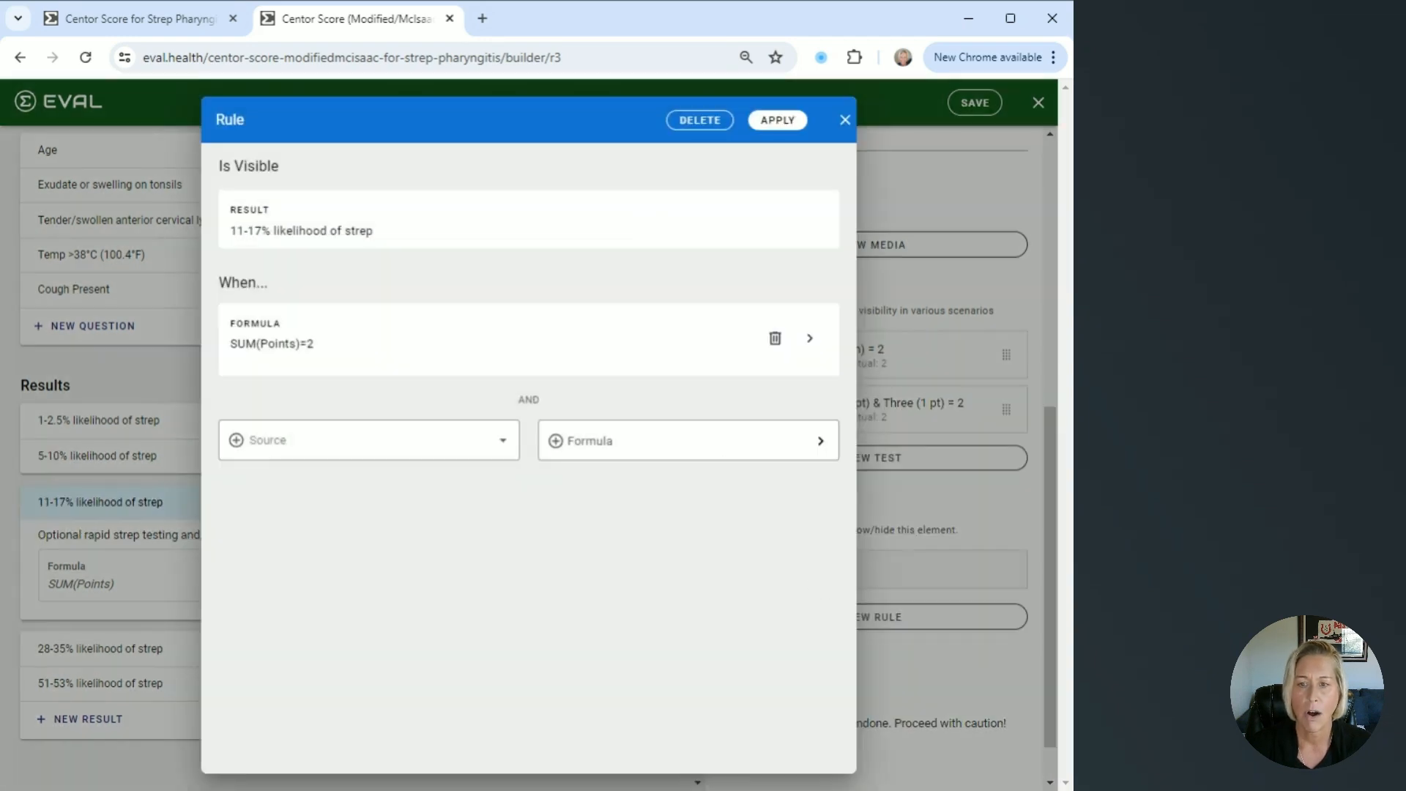
click(809, 338)
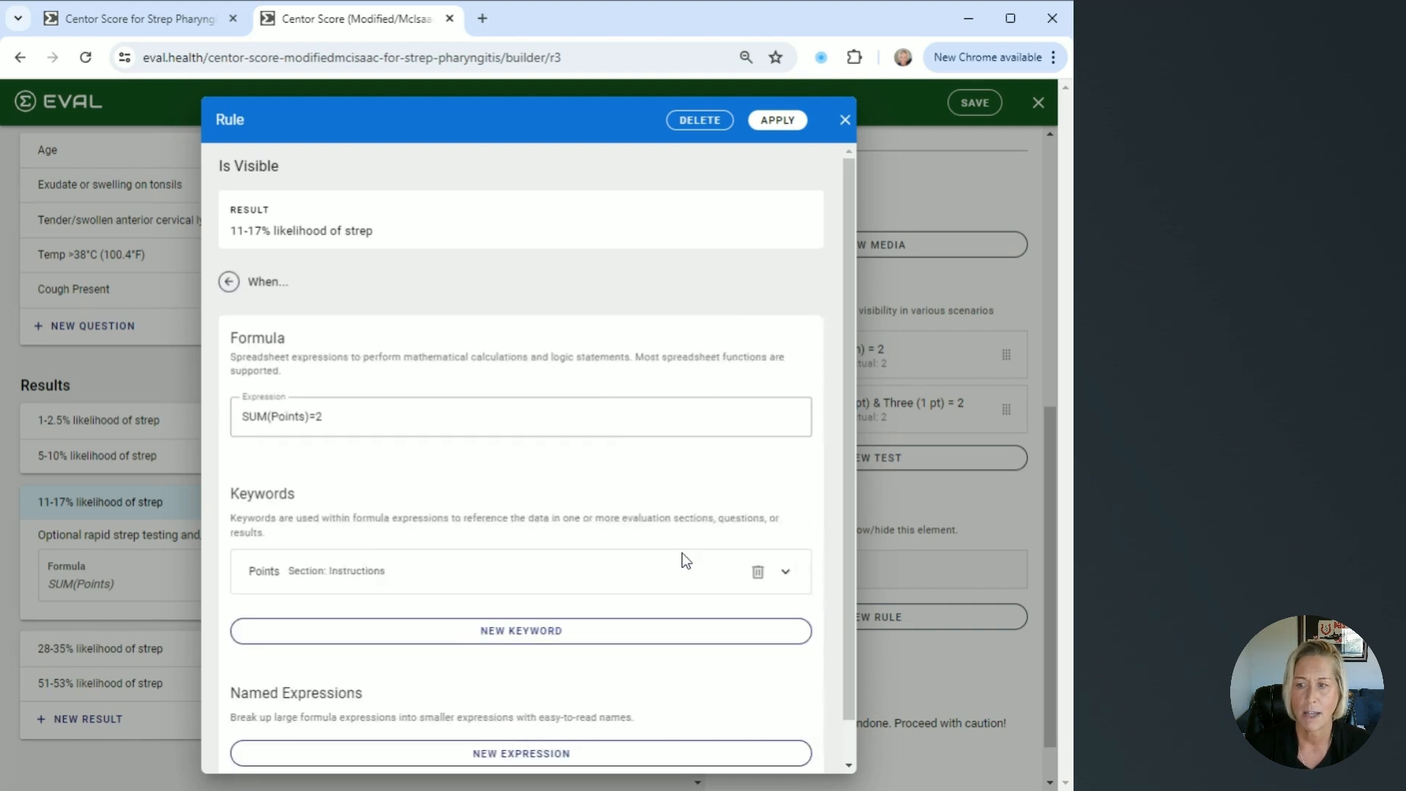
scroll(683, 562, down, 1)
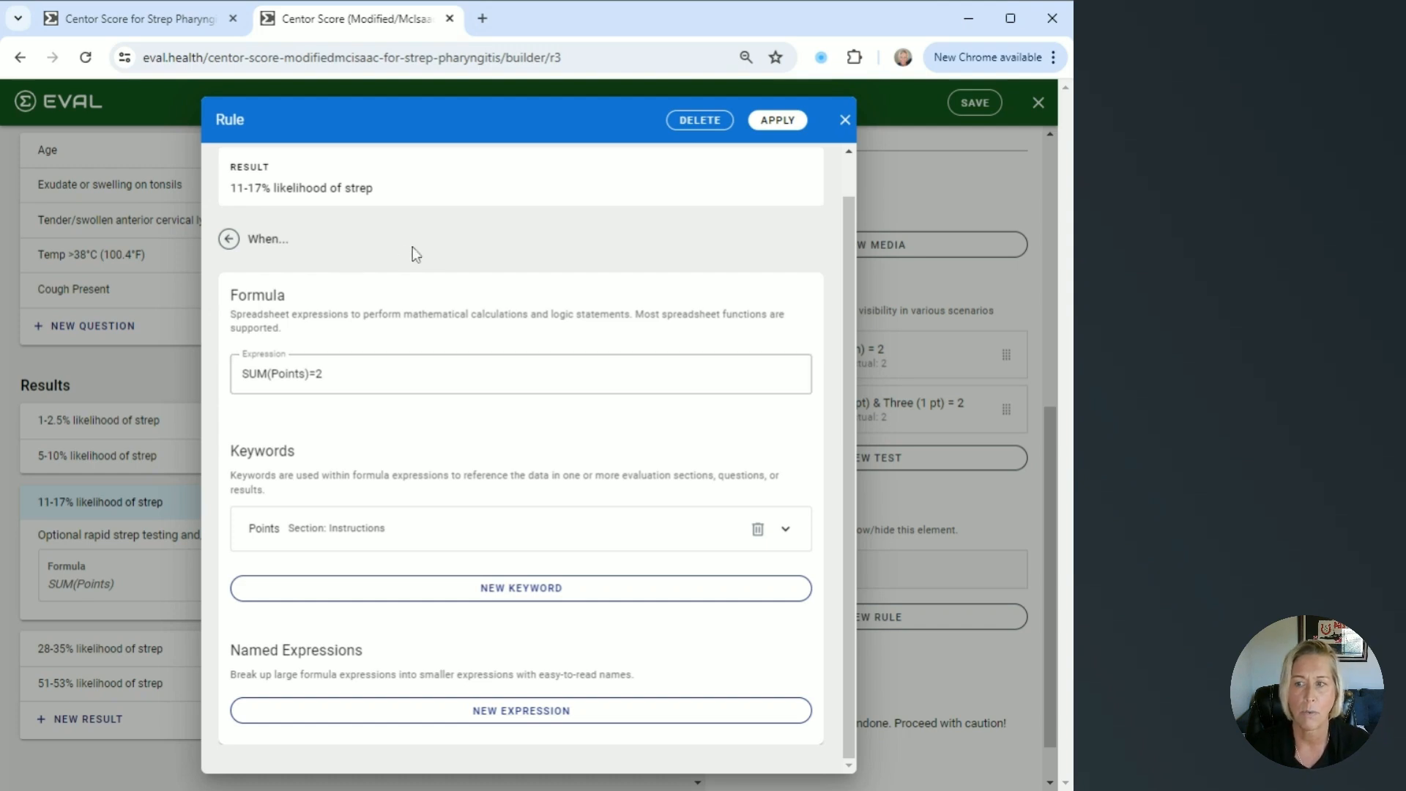
click(843, 121)
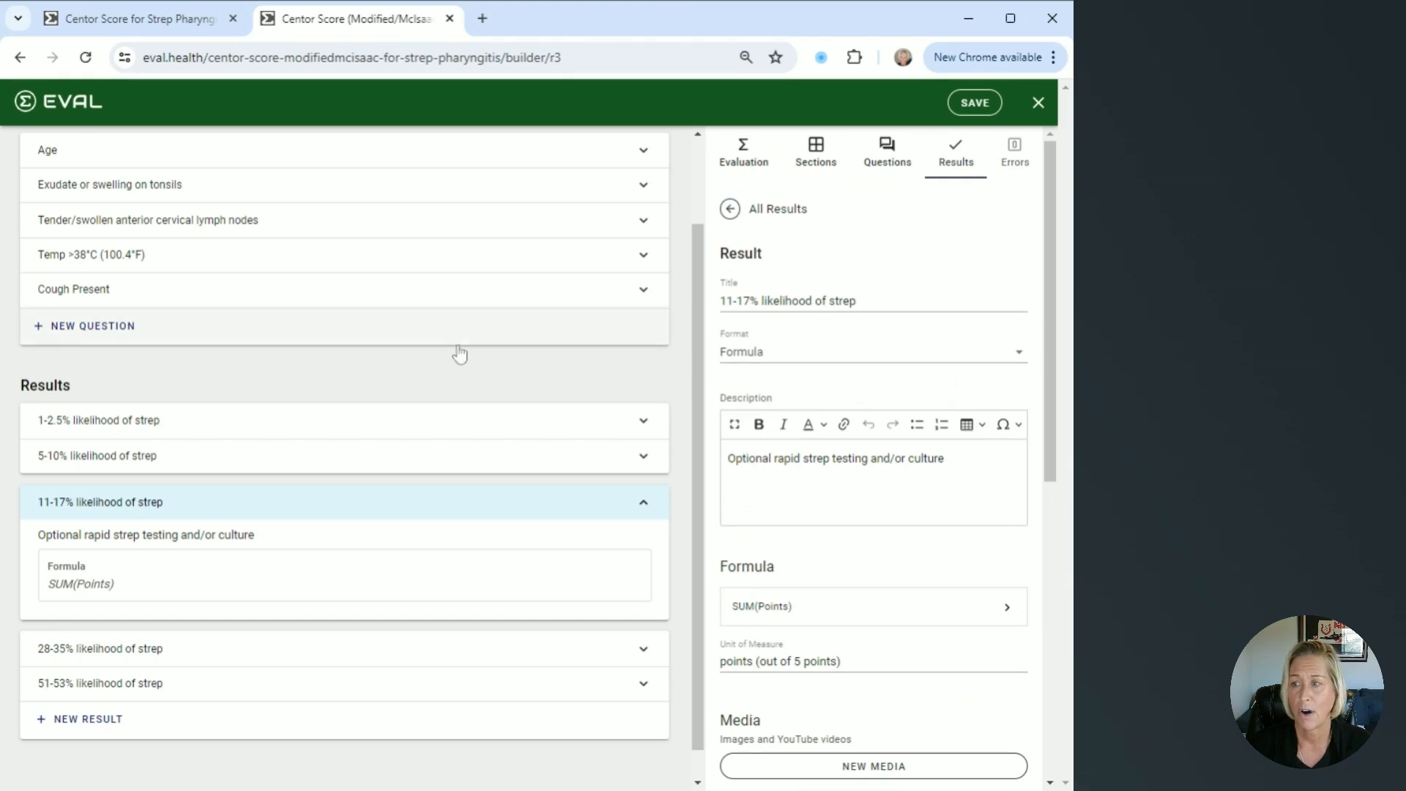
- Exit the builder of the Centor Score (Modified/McIsaac) evaluation and look over its questions as a respondent
scroll(459, 354, up, 1)
scroll(460, 354, up, 1)
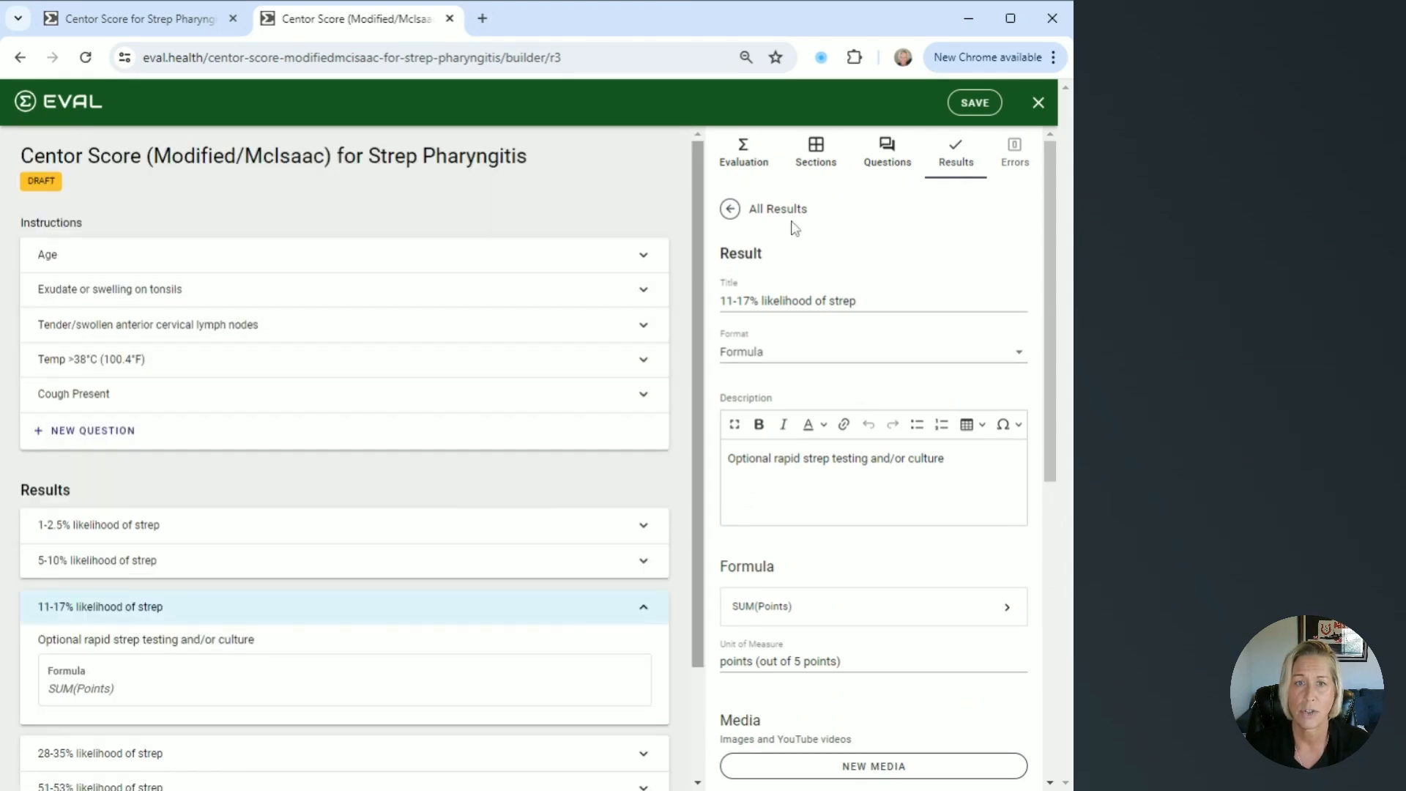
click(1038, 106)
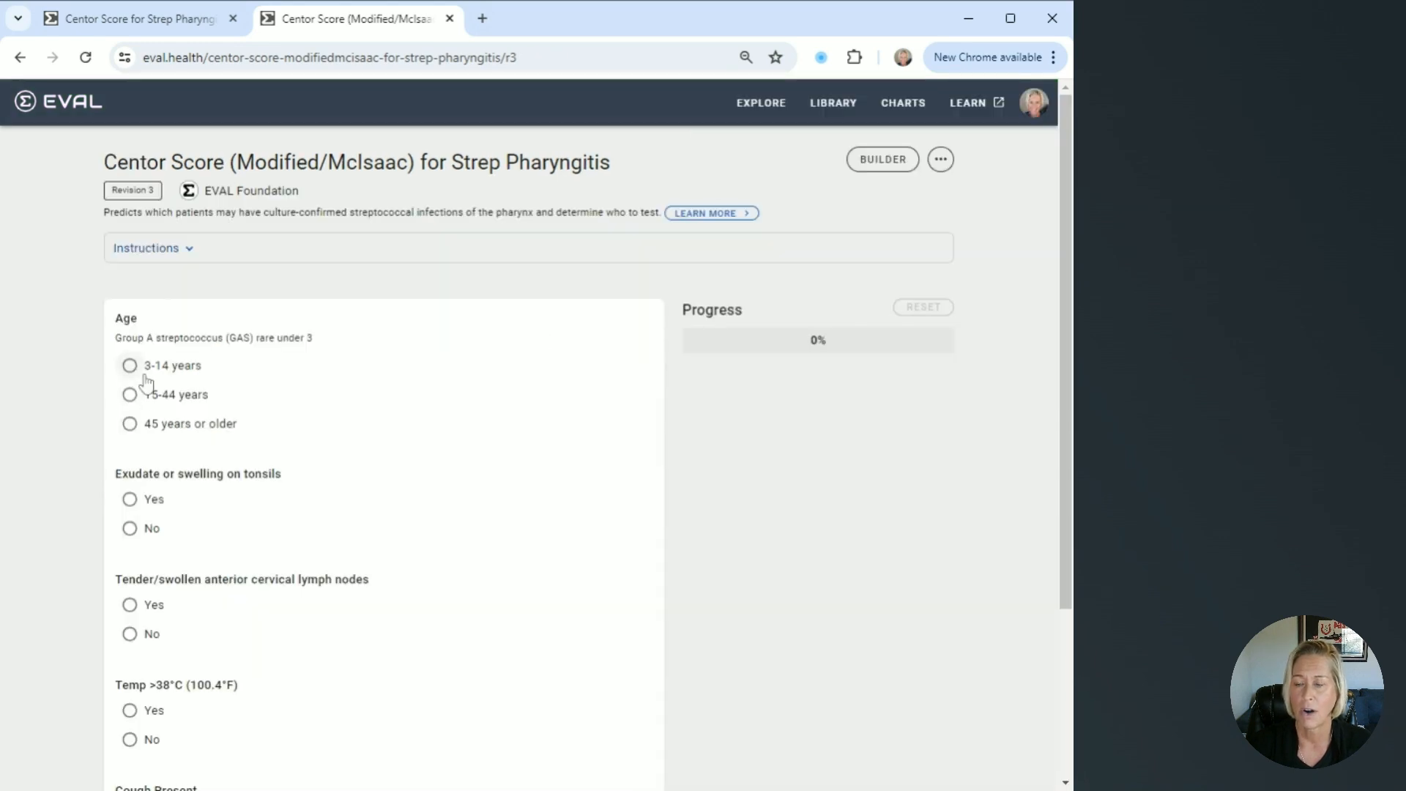
scroll(146, 381, down, 3)
scroll(146, 381, up, 3)
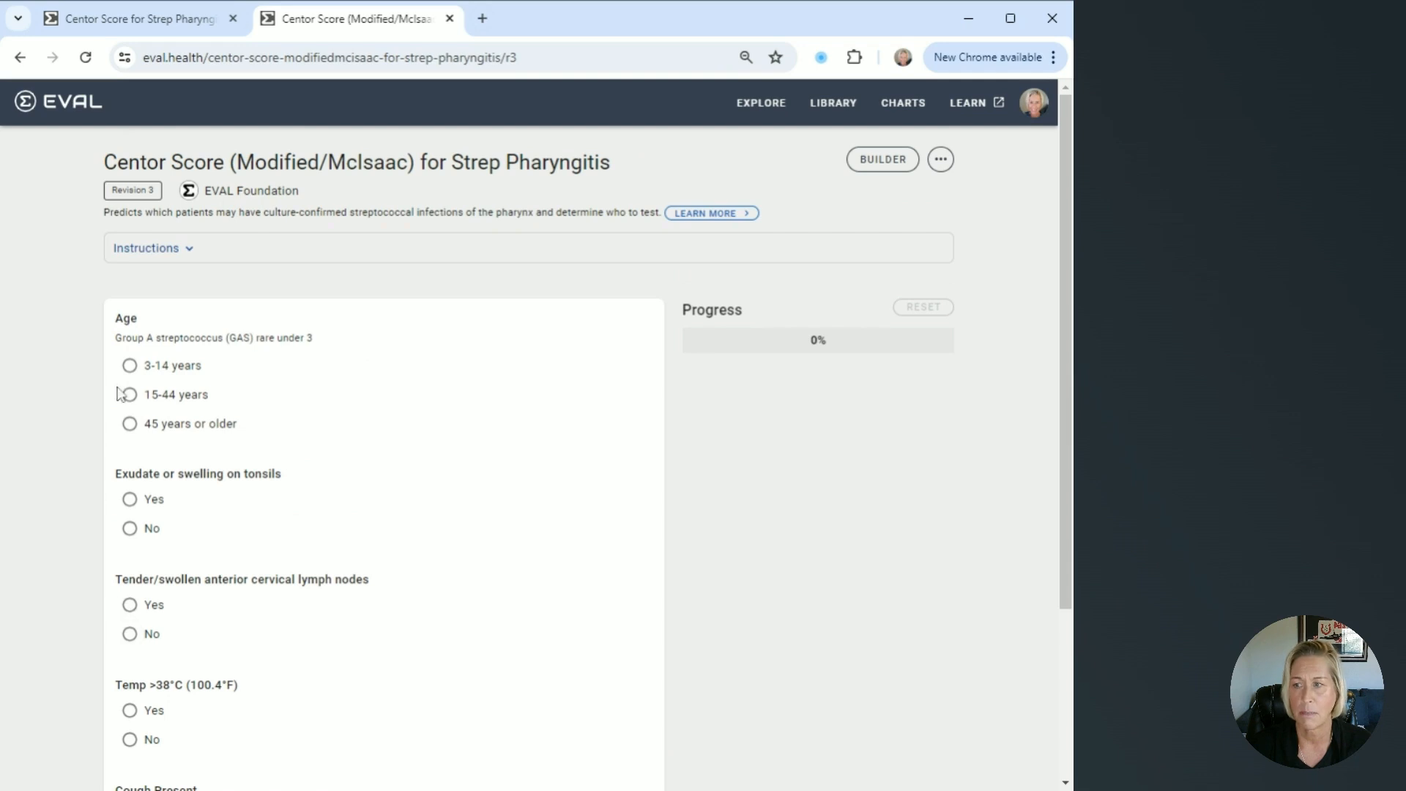
- Answer the evaluation with age 15-44 years, No for tonsils and lymph nodes, and Yes for temperature and cough
click(130, 394)
click(130, 528)
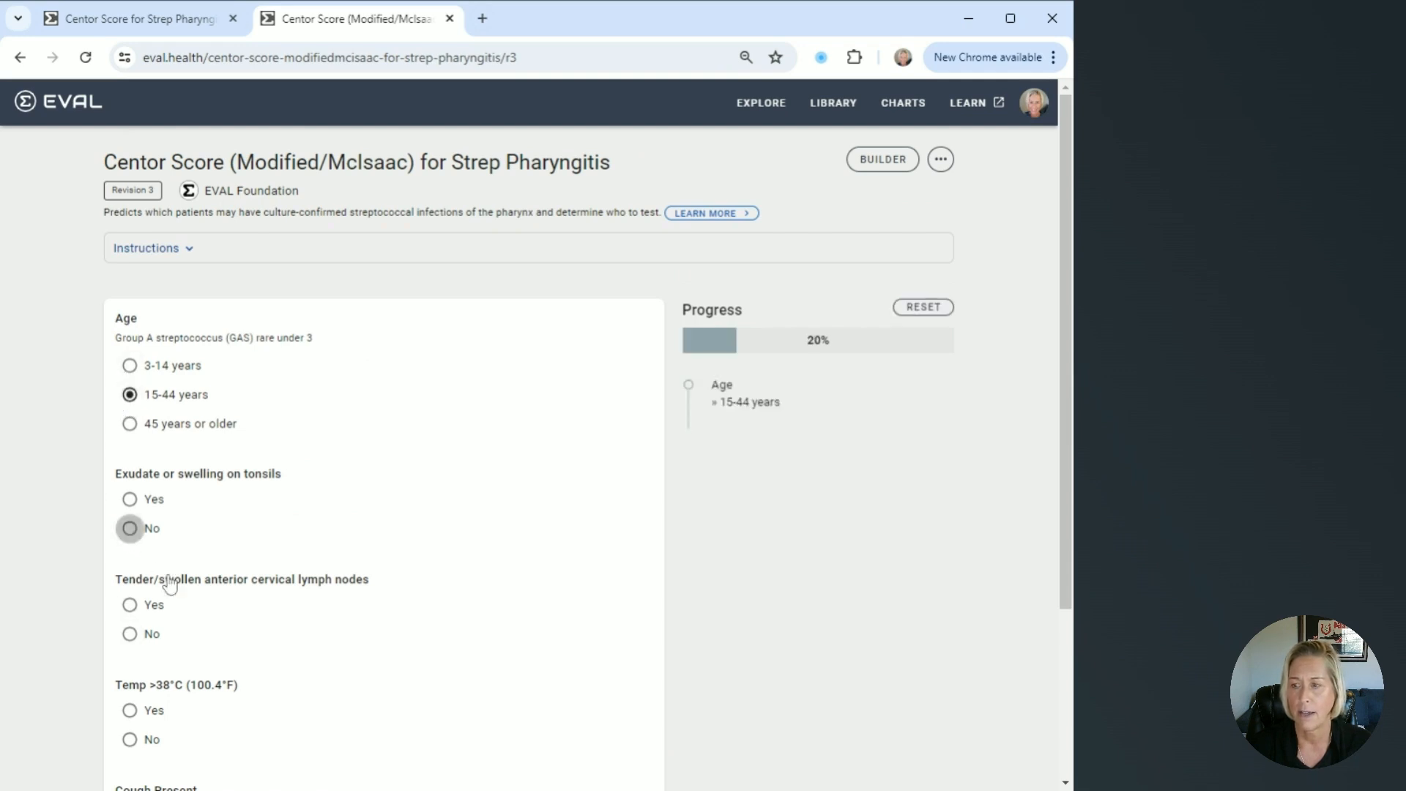
scroll(149, 520, down, 3)
click(130, 451)
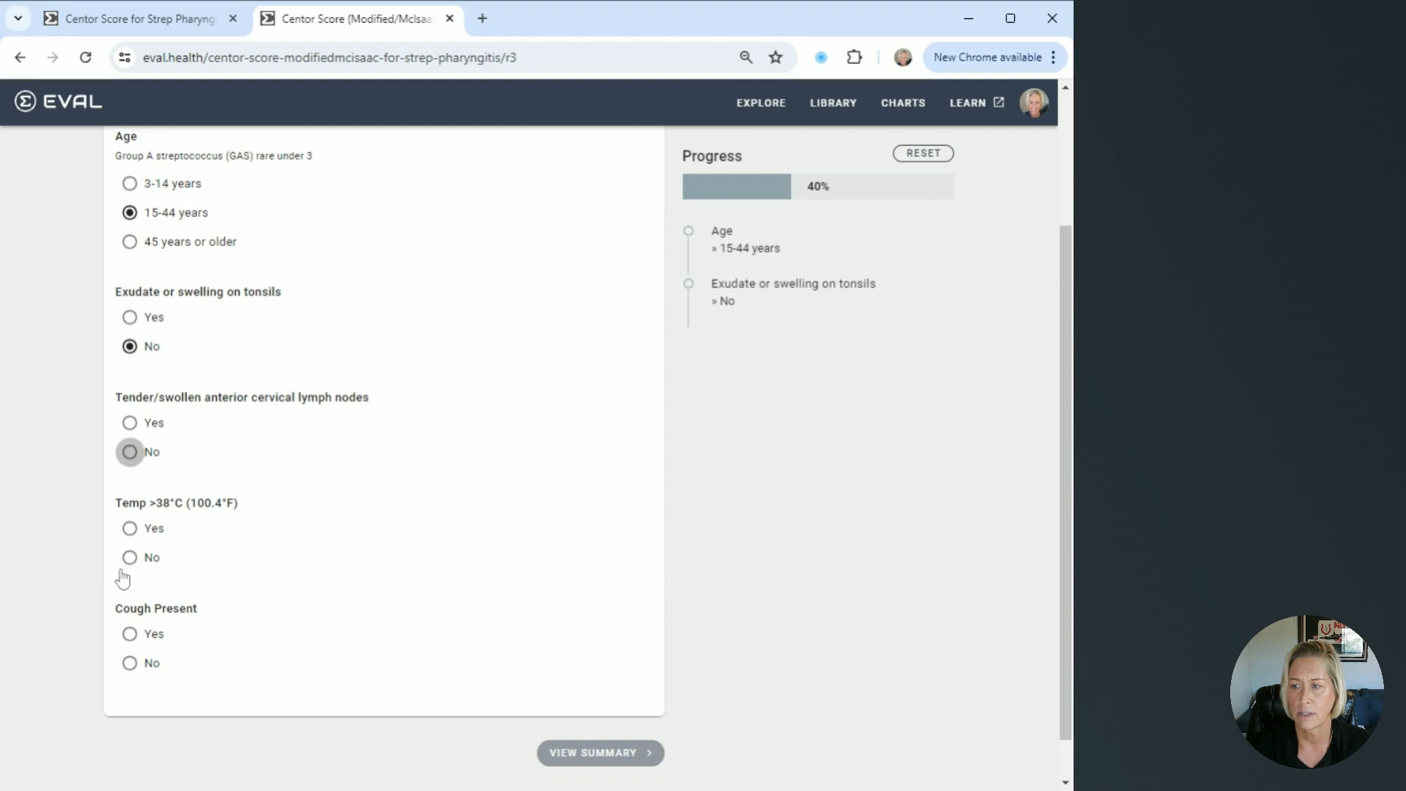
click(130, 530)
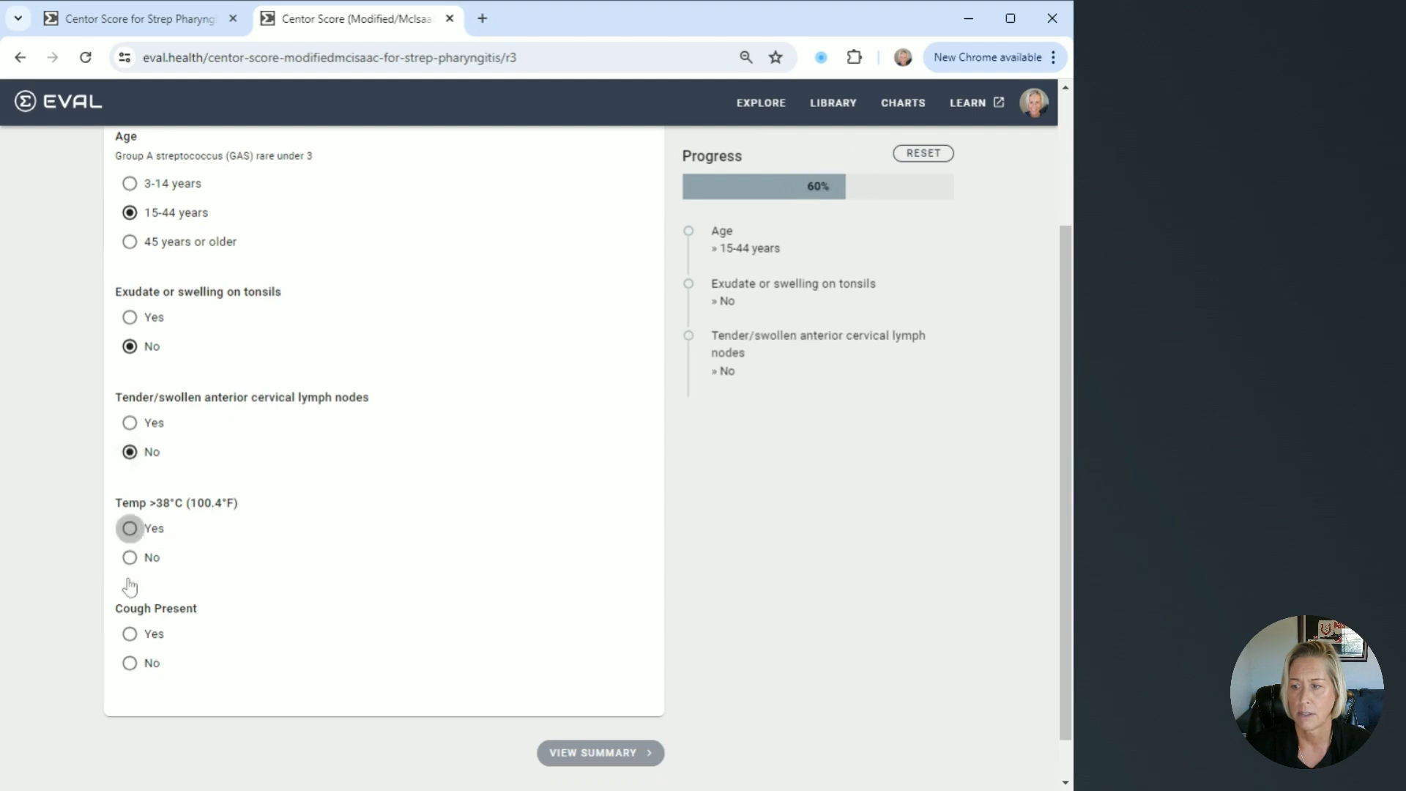
click(129, 635)
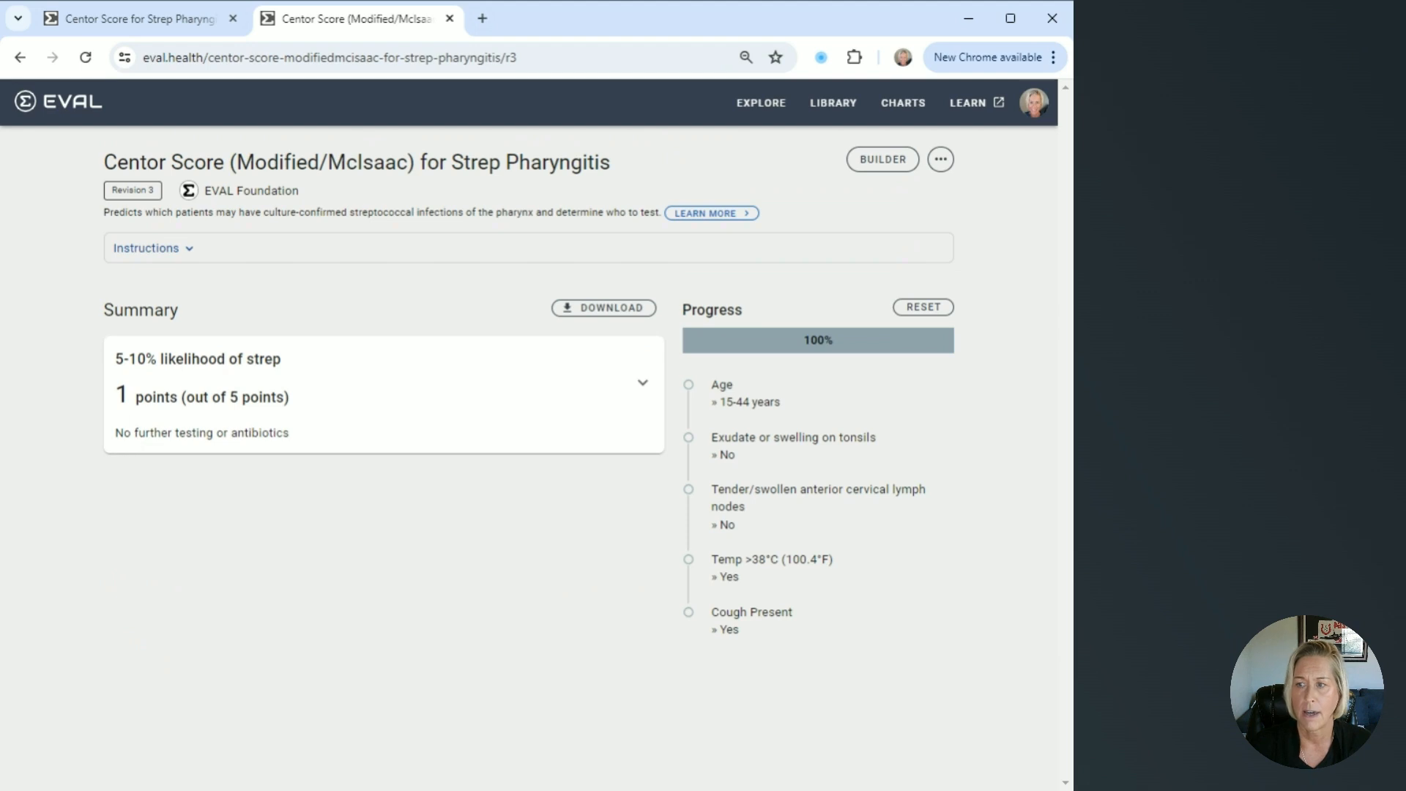
- Examine the summary's likelihood, points and recommendation, and open the Explore page of evaluations
drag(117, 364, 307, 361)
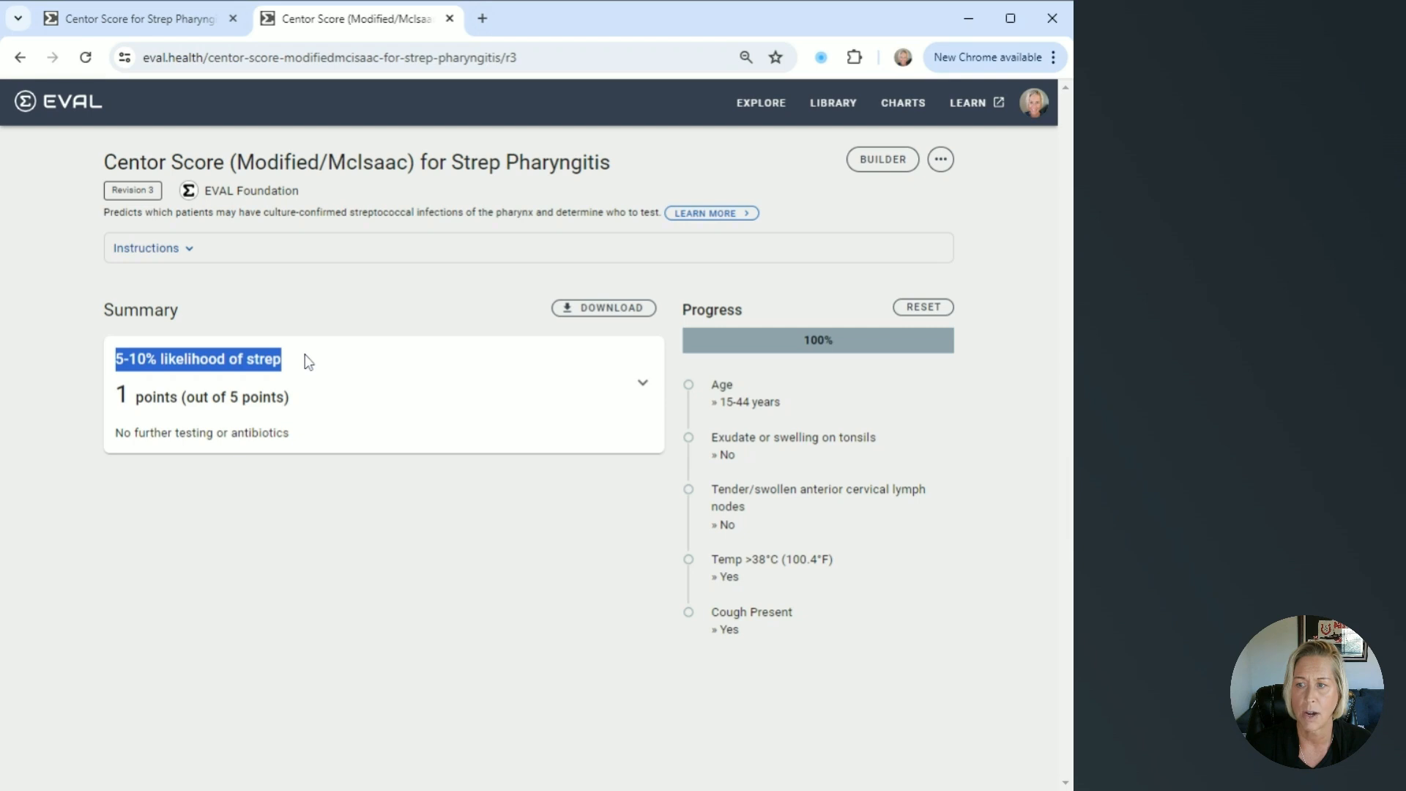
drag(115, 396, 178, 396)
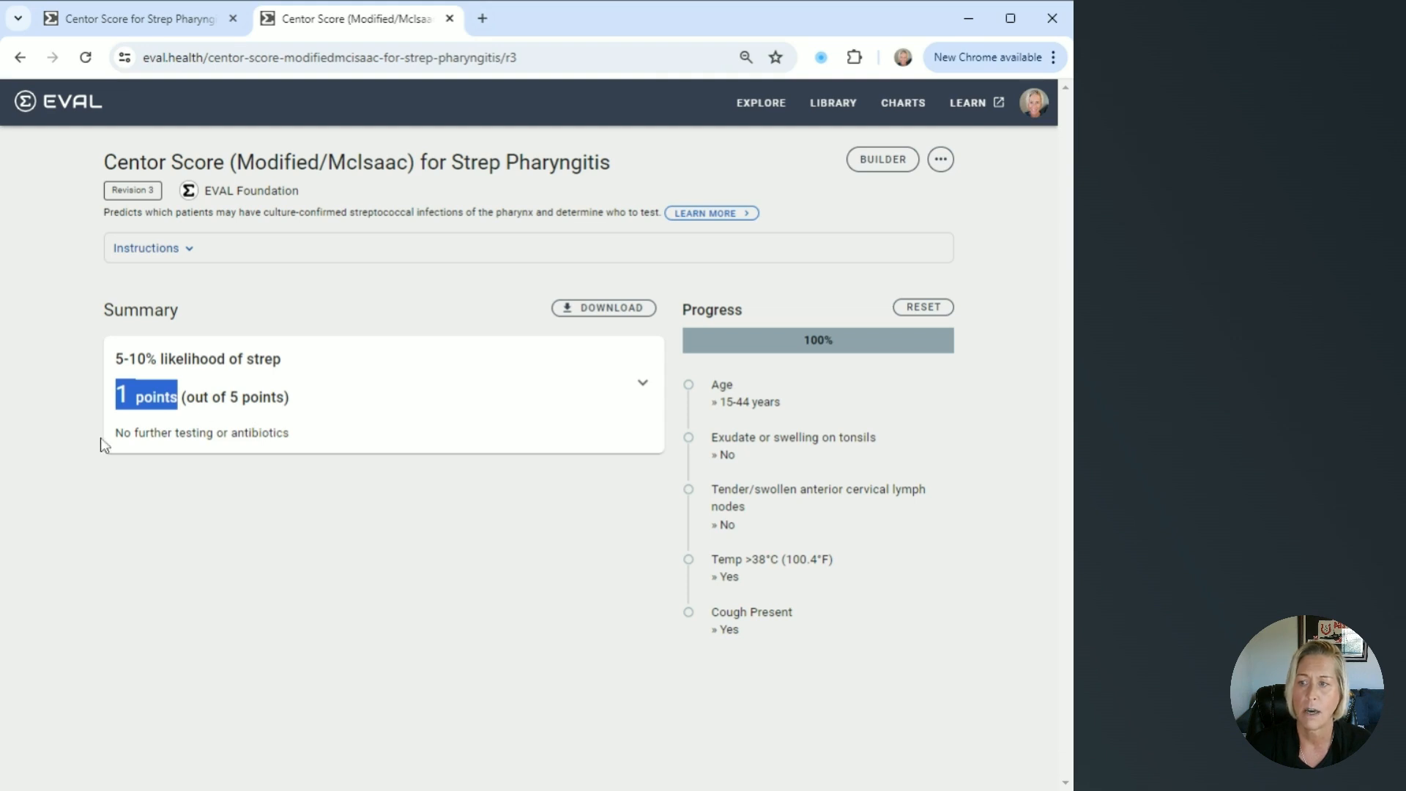
drag(116, 433, 297, 433)
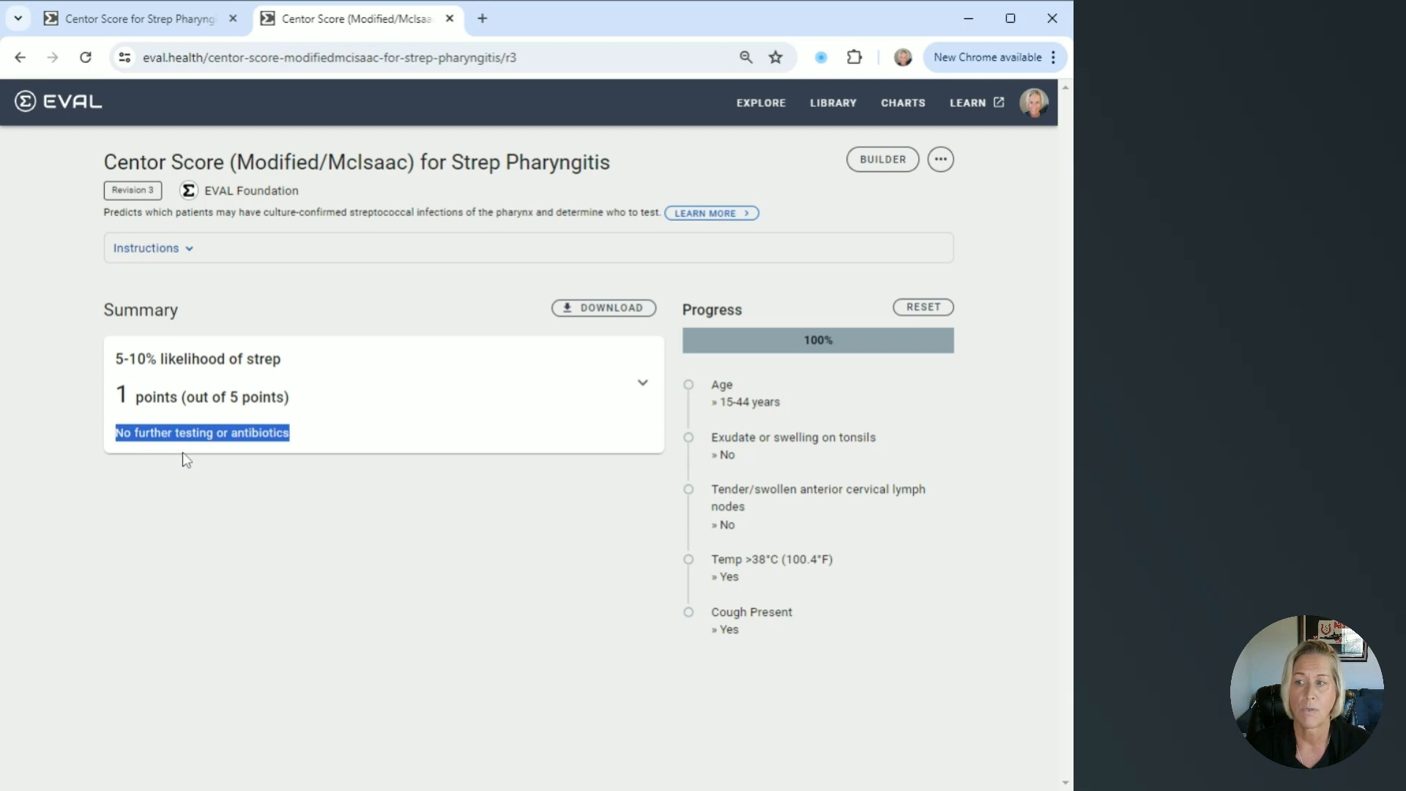
click(340, 438)
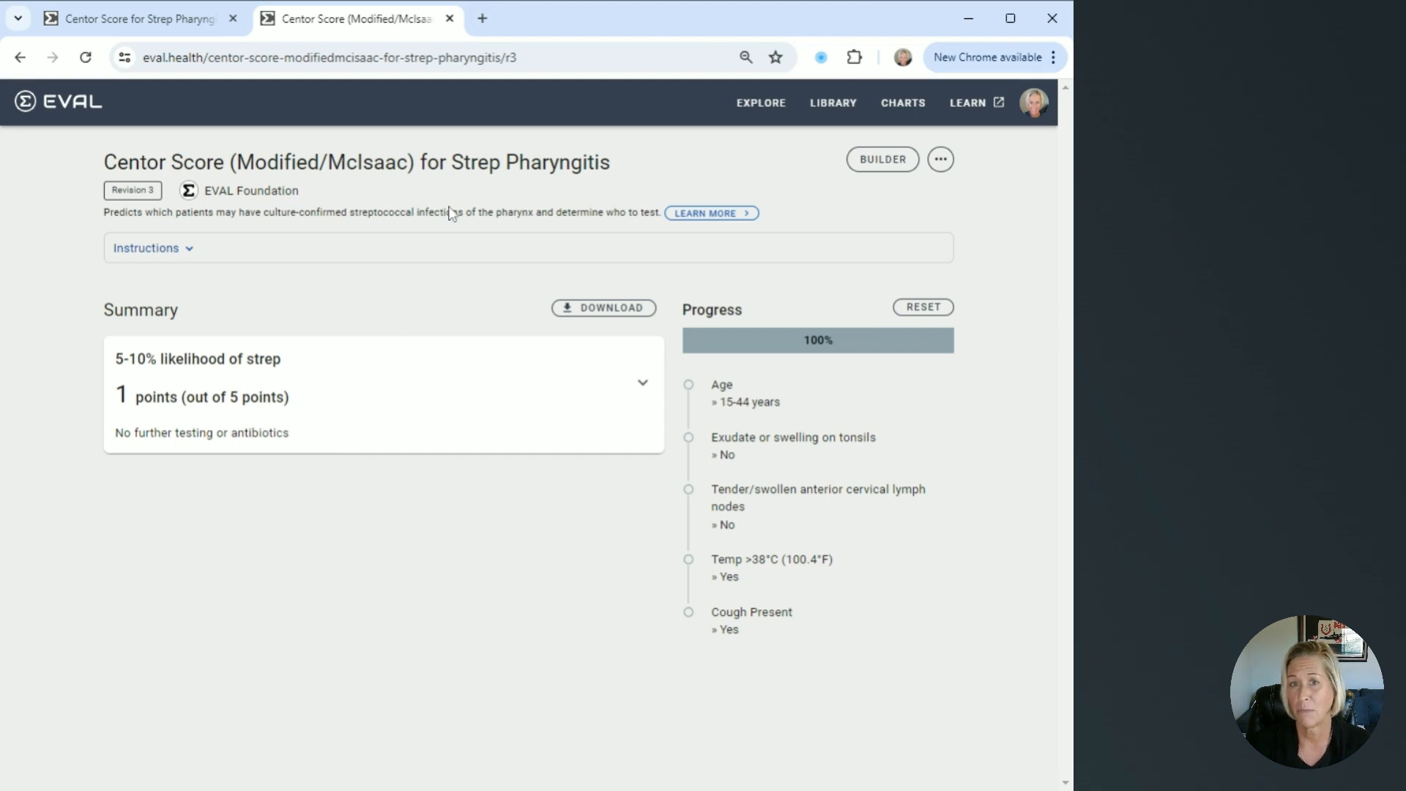
click(759, 110)
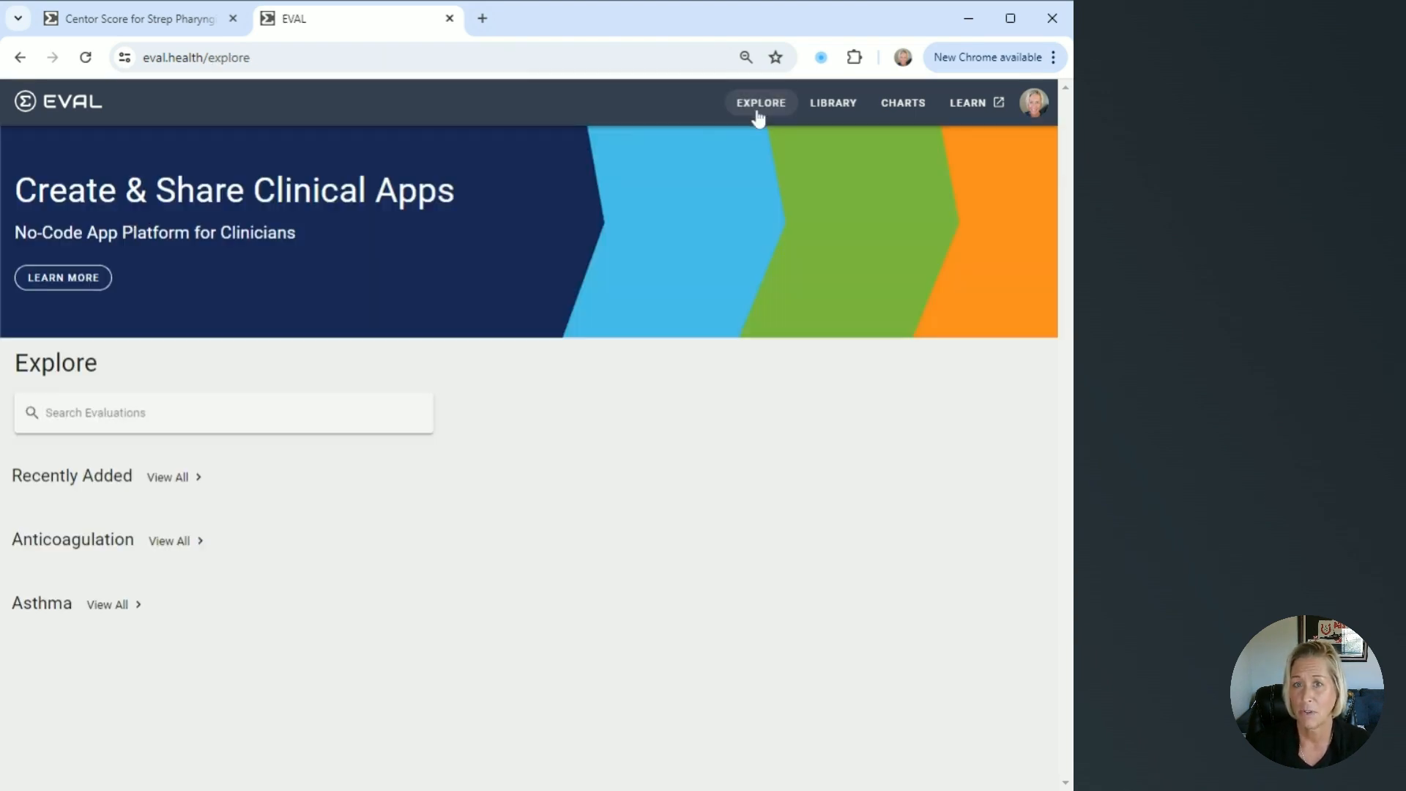